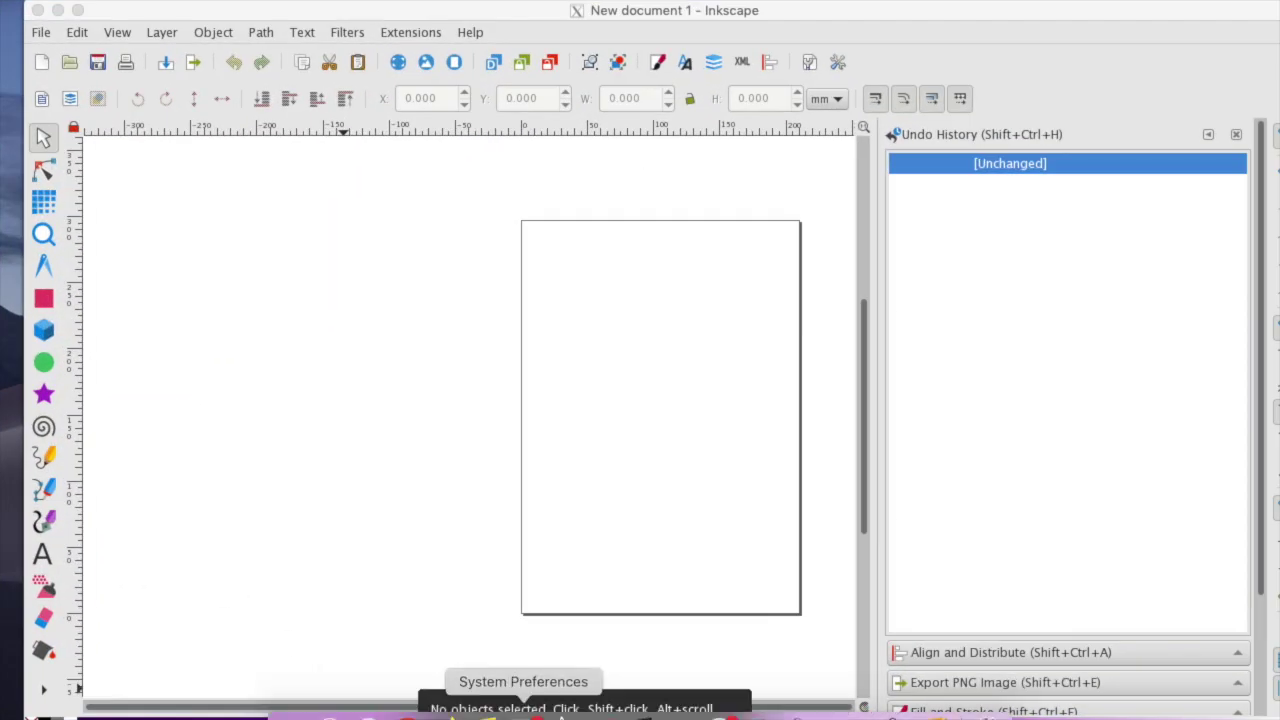
Bring the Chrome window with the YouTube comments in front of Inkscape.
click(415, 708)
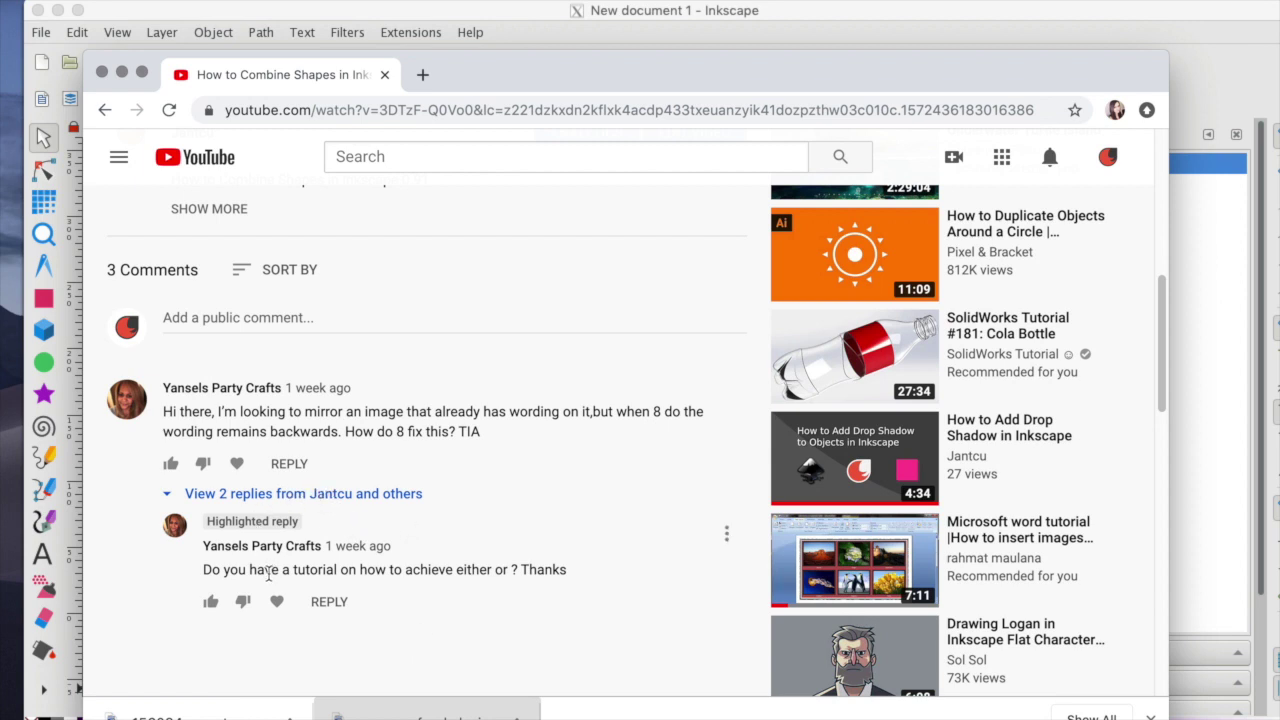
Read the two replies to the image-mirroring question, then minimize the browser.
triple_click(240, 566)
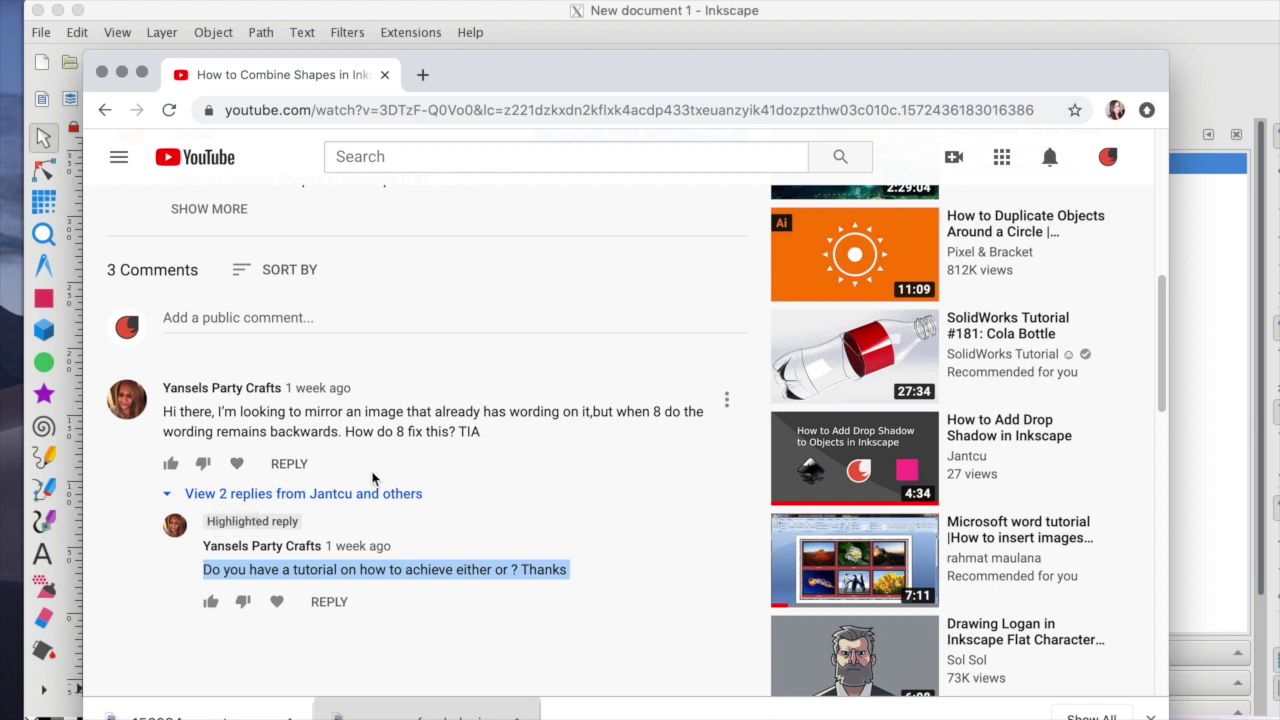
click(297, 494)
scroll(310, 490, down, 1)
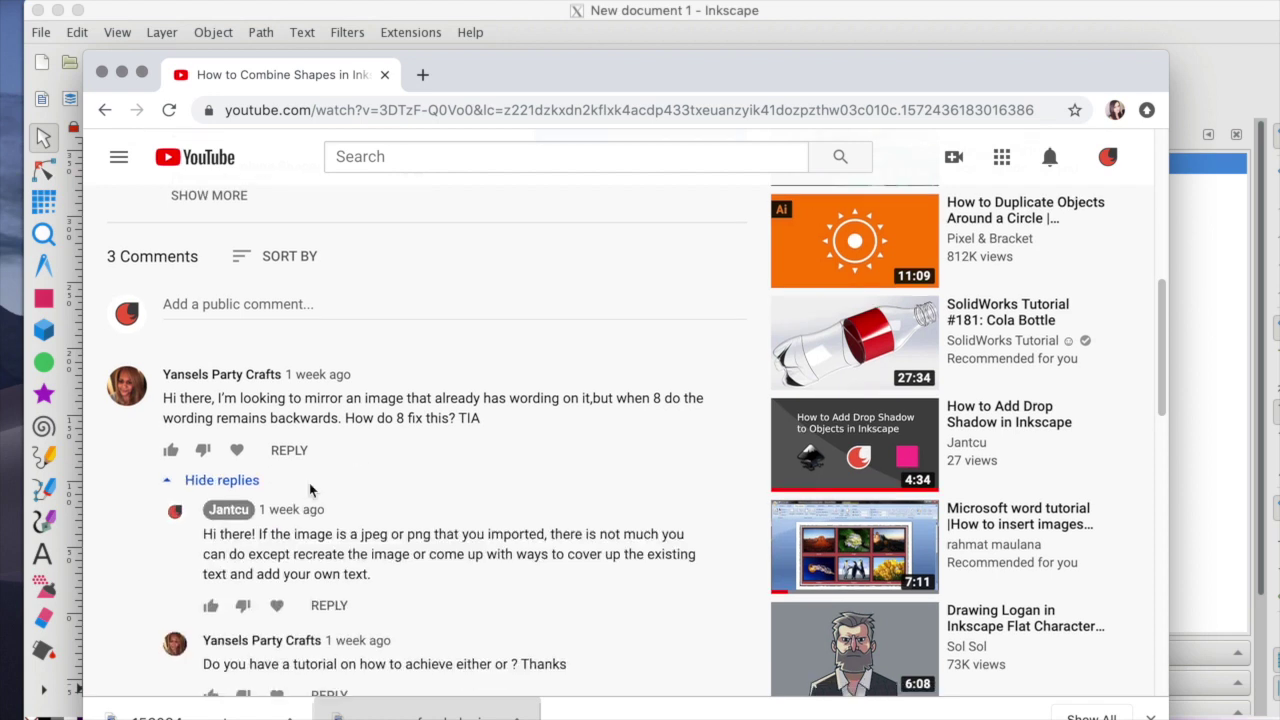
scroll(295, 475, down, 2)
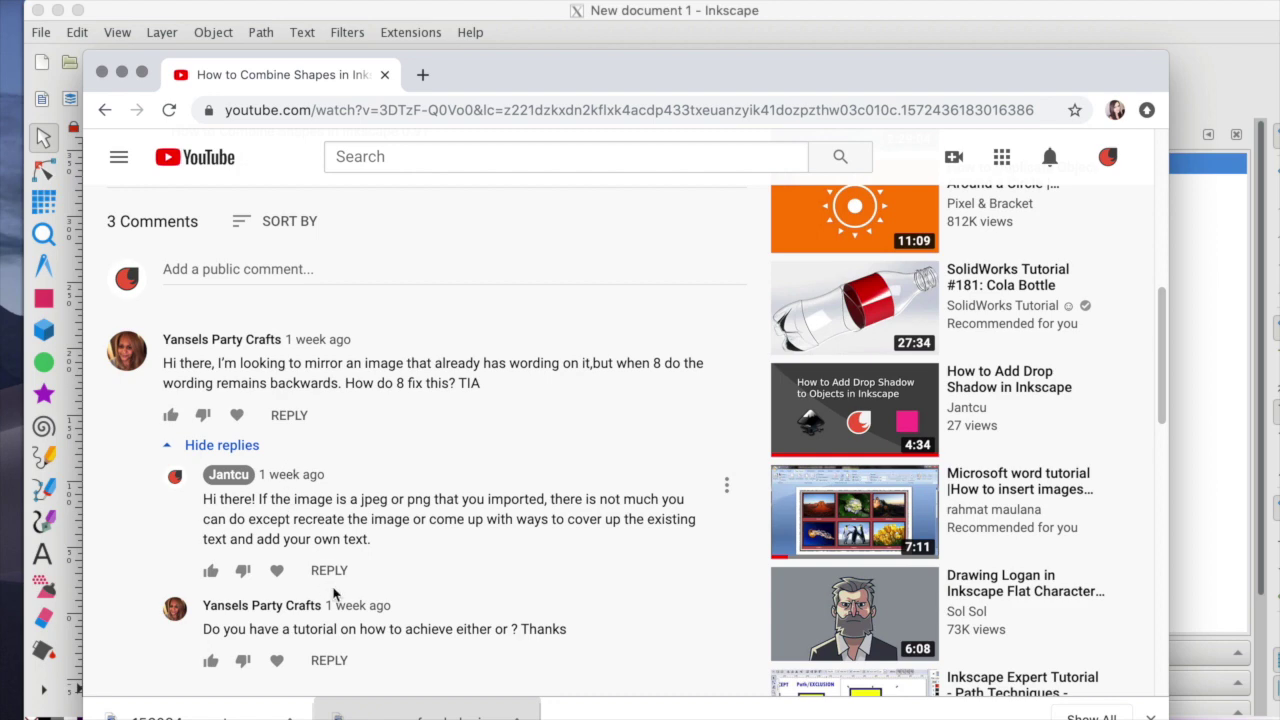
scroll(338, 595, up, 2)
scroll(313, 557, down, 1)
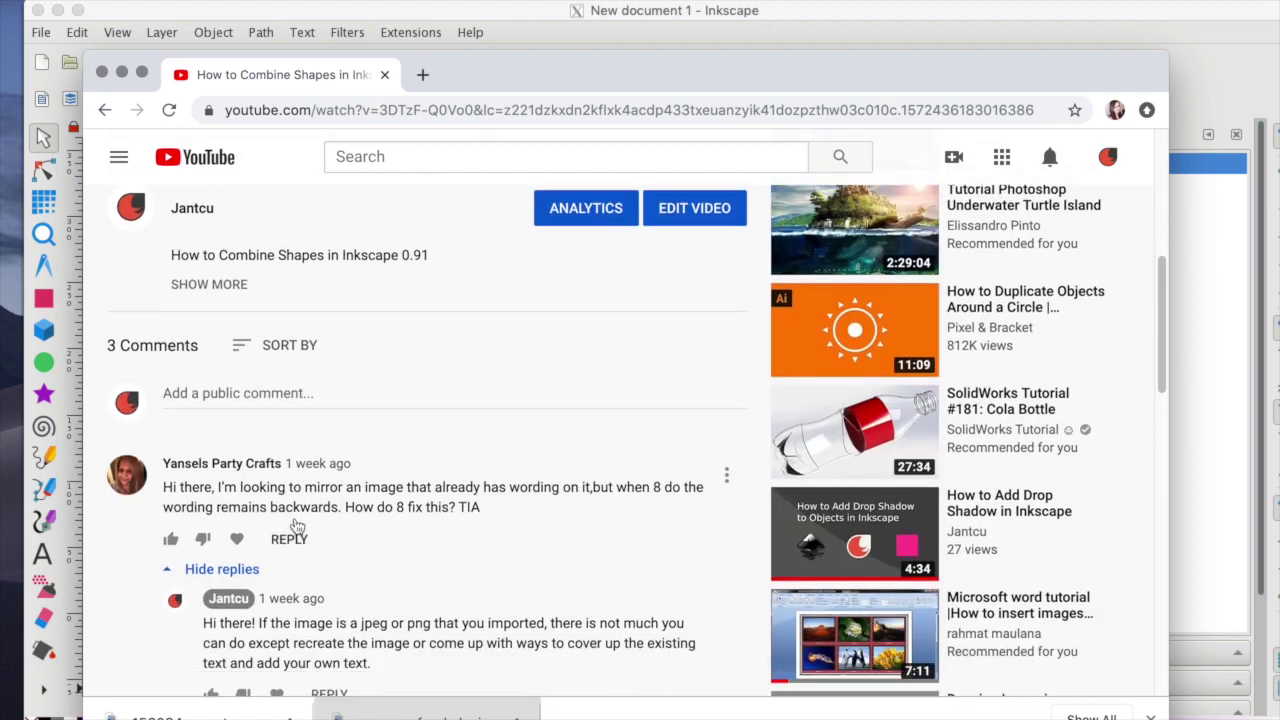
click(122, 73)
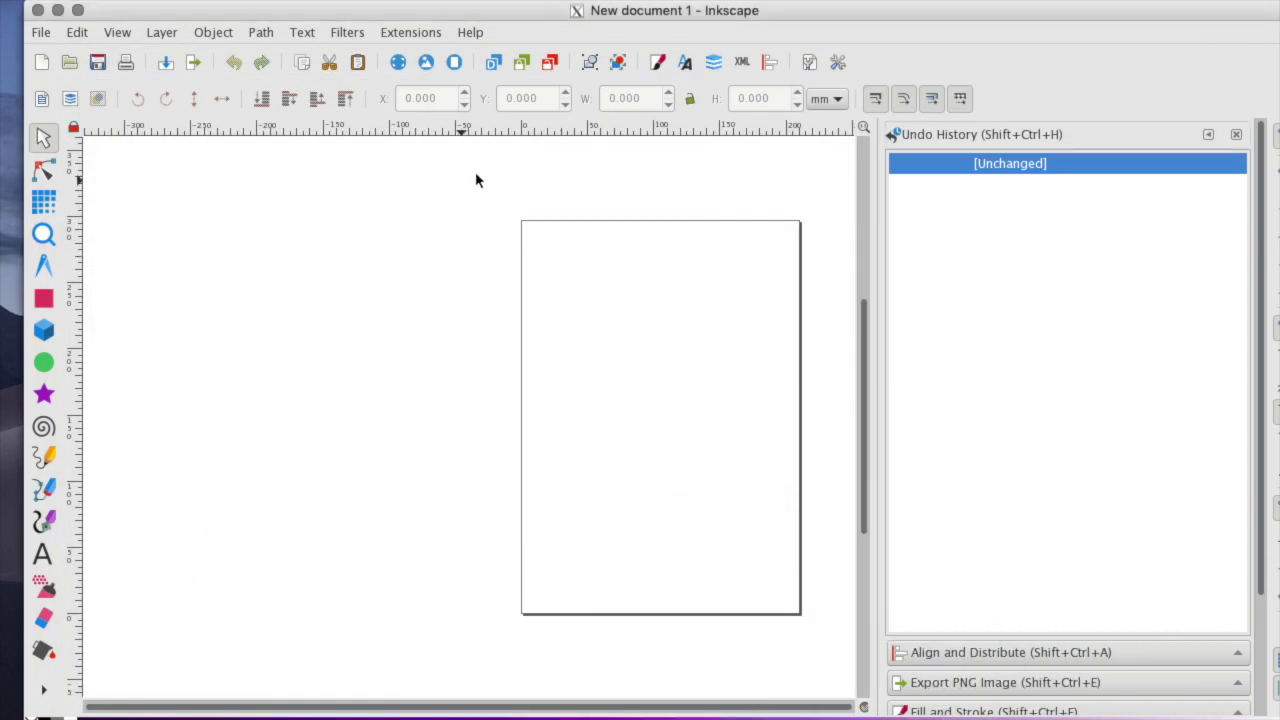
Maximize Inkscape and import 156084-sms-text-messaging-glyph.png into the document.
drag(734, 20, 641, 8)
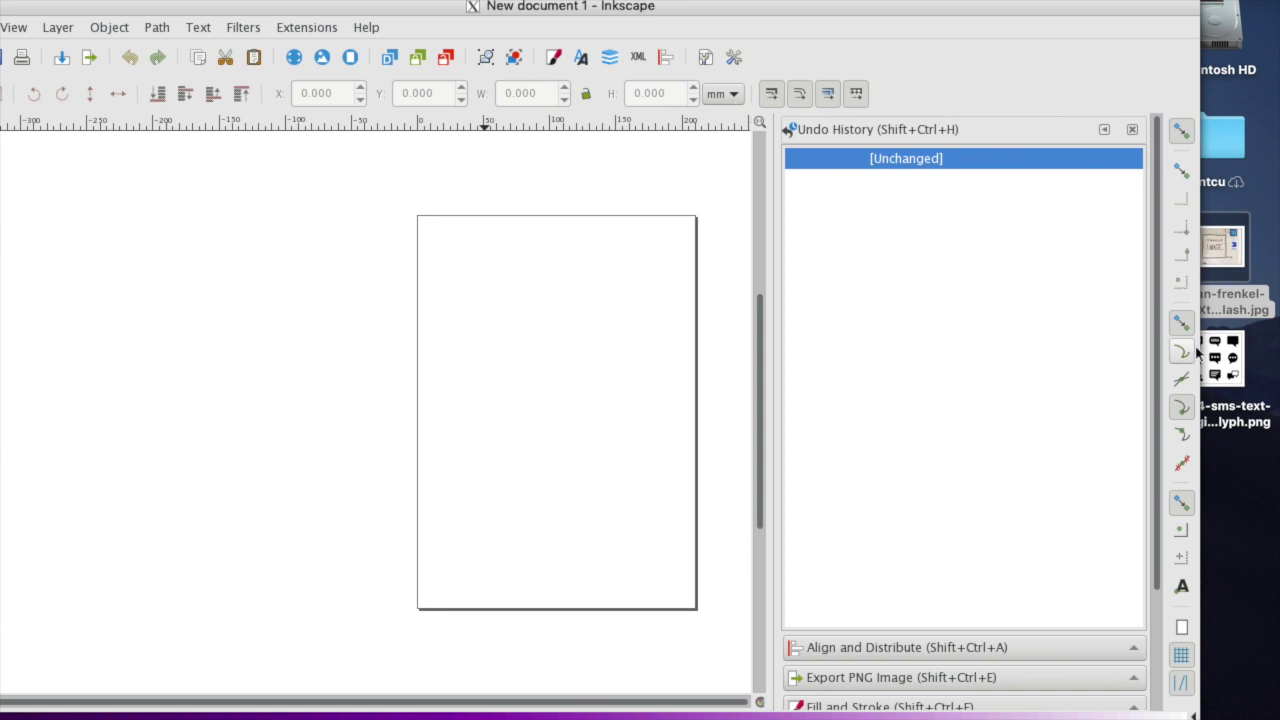
double_click(1080, 4)
click(20, 30)
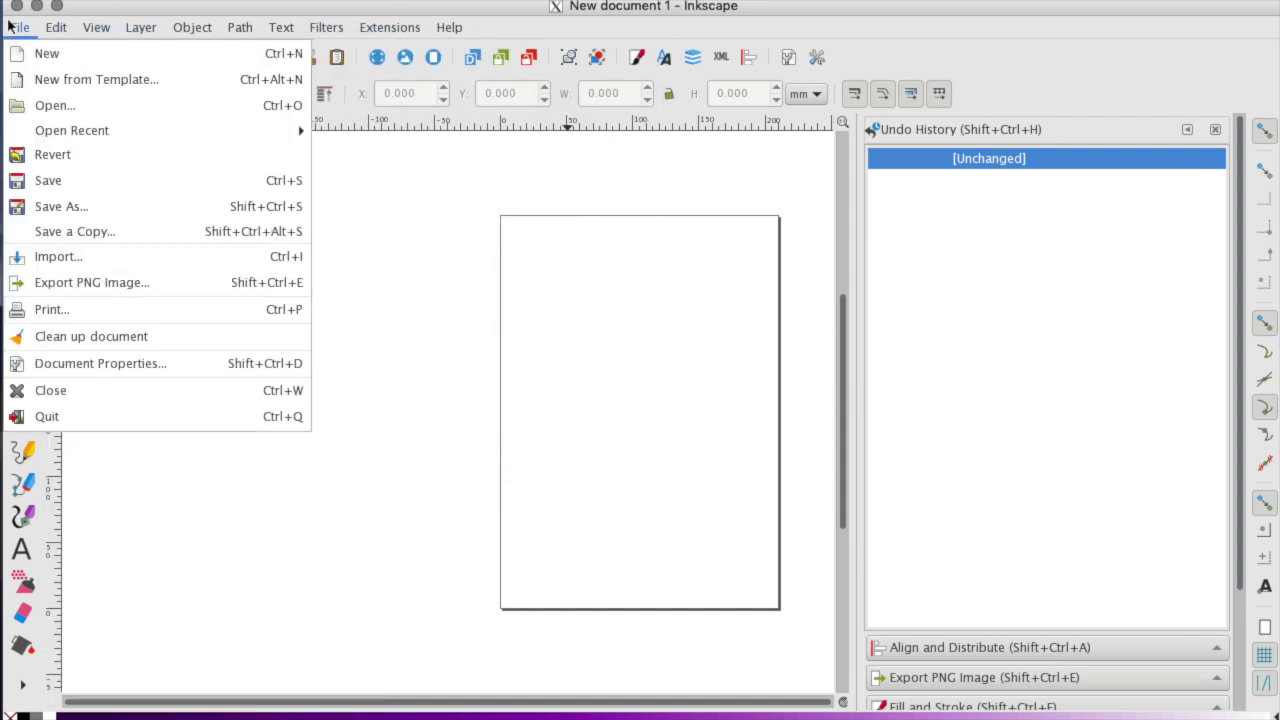
click(66, 261)
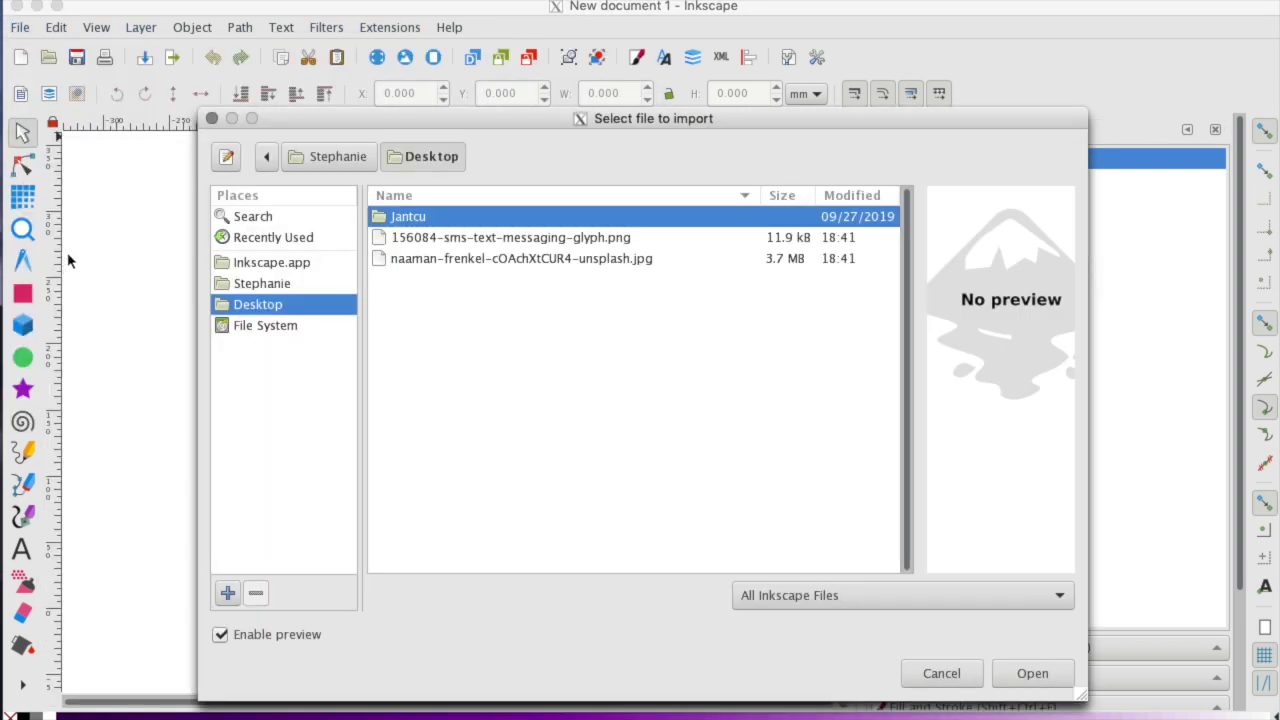
click(472, 244)
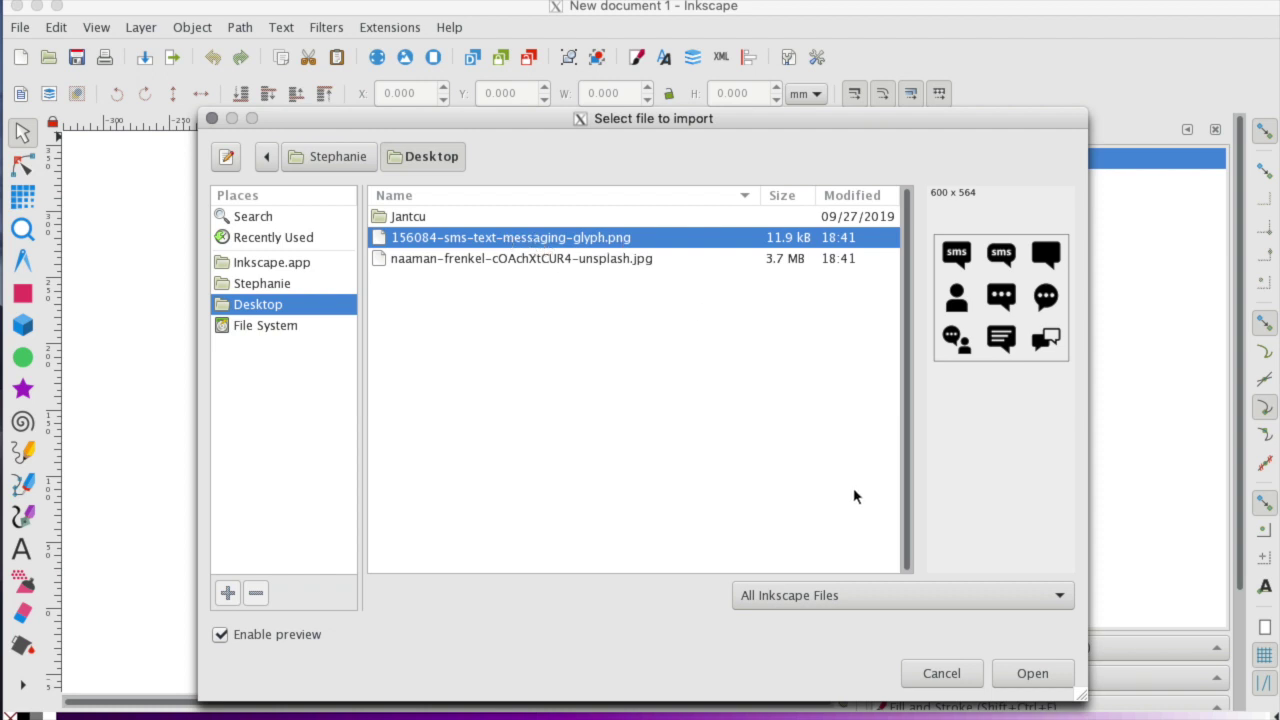
click(1032, 673)
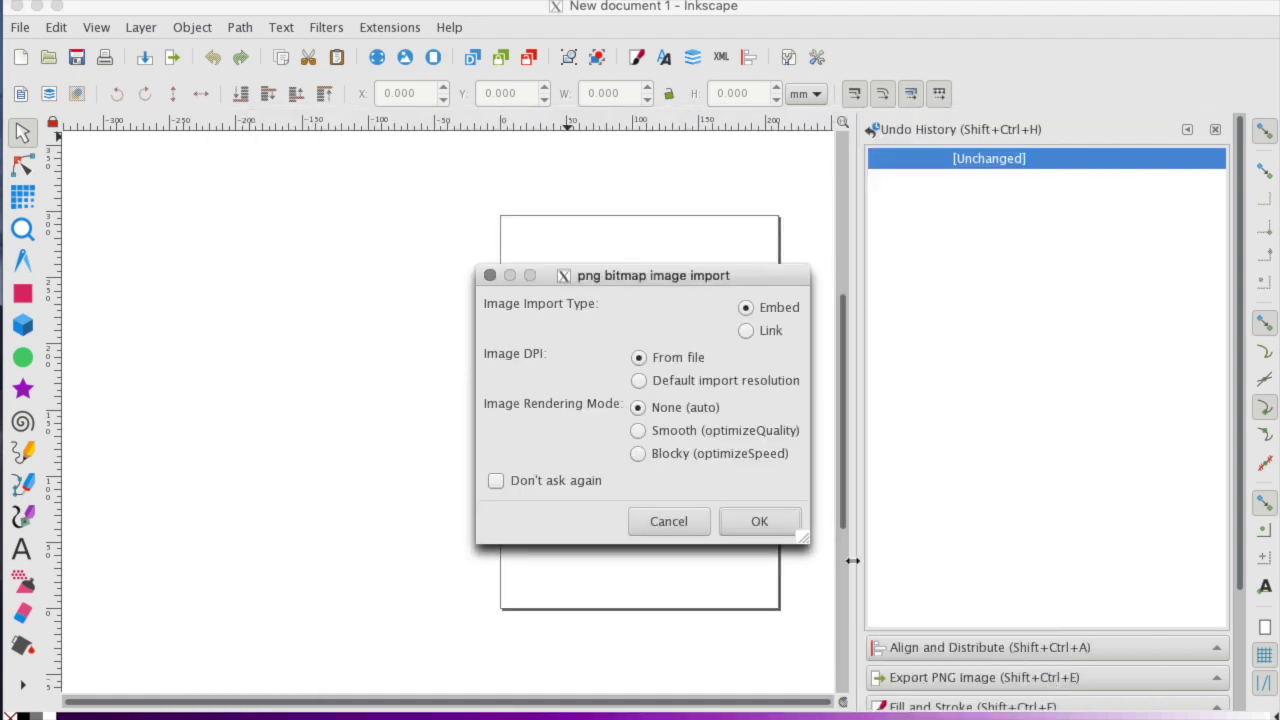
click(767, 521)
click(21, 33)
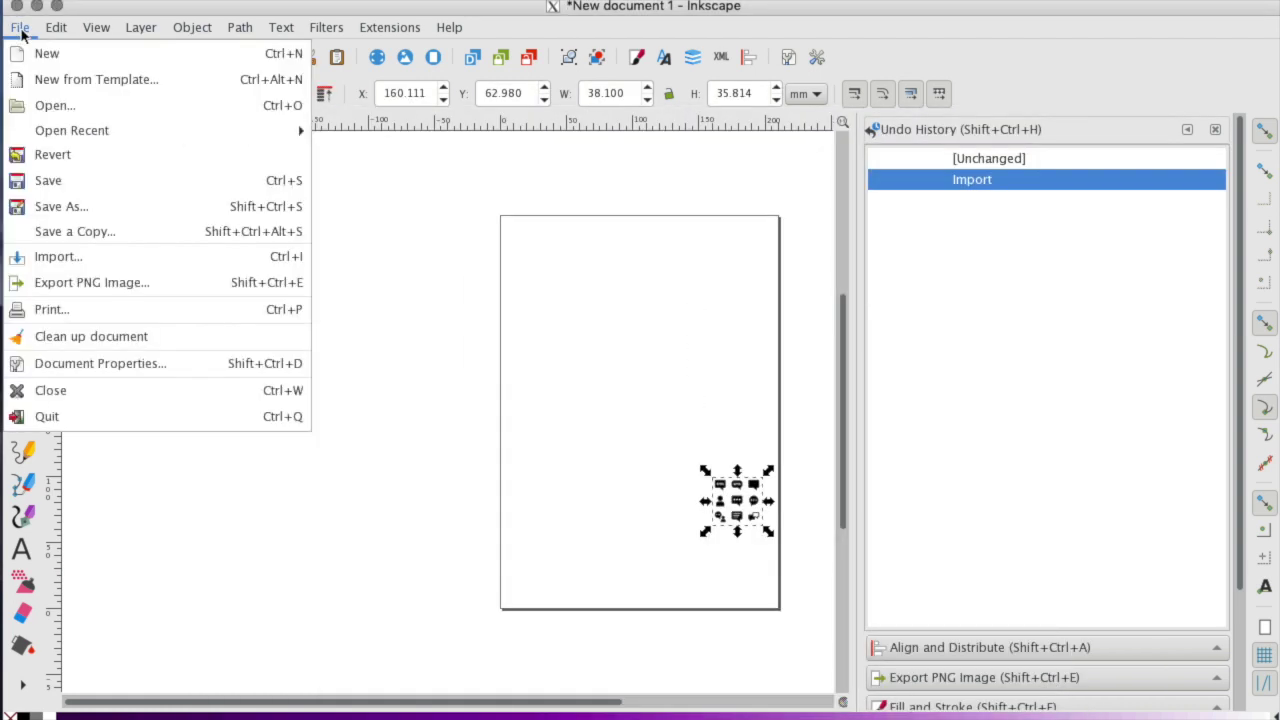
Import the wall photo JPG with Embed and From-file DPI settings.
click(96, 256)
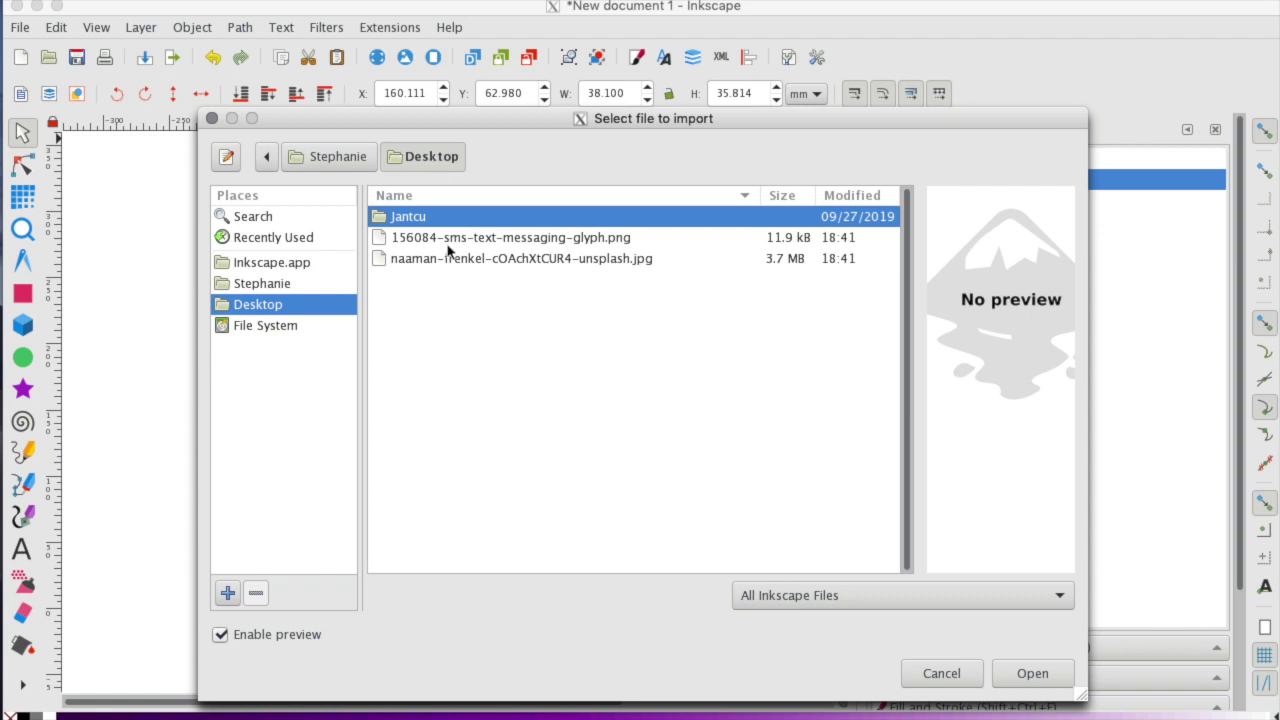
click(513, 260)
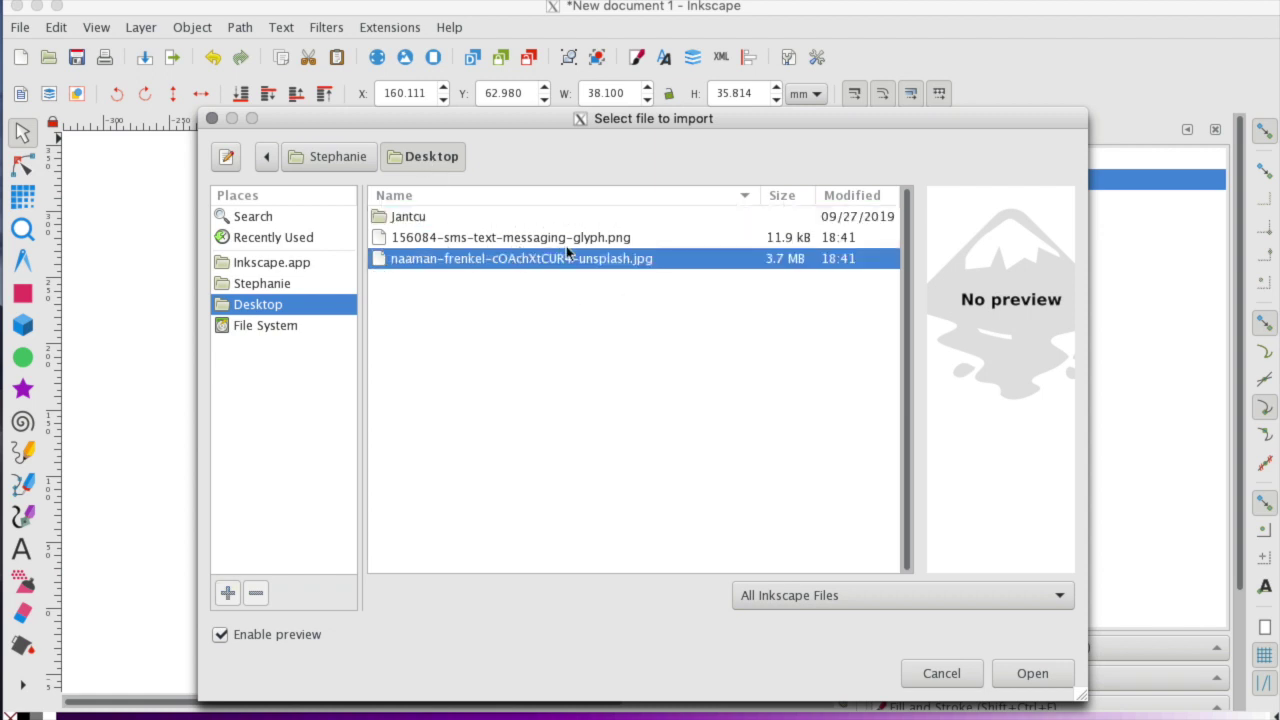
click(570, 243)
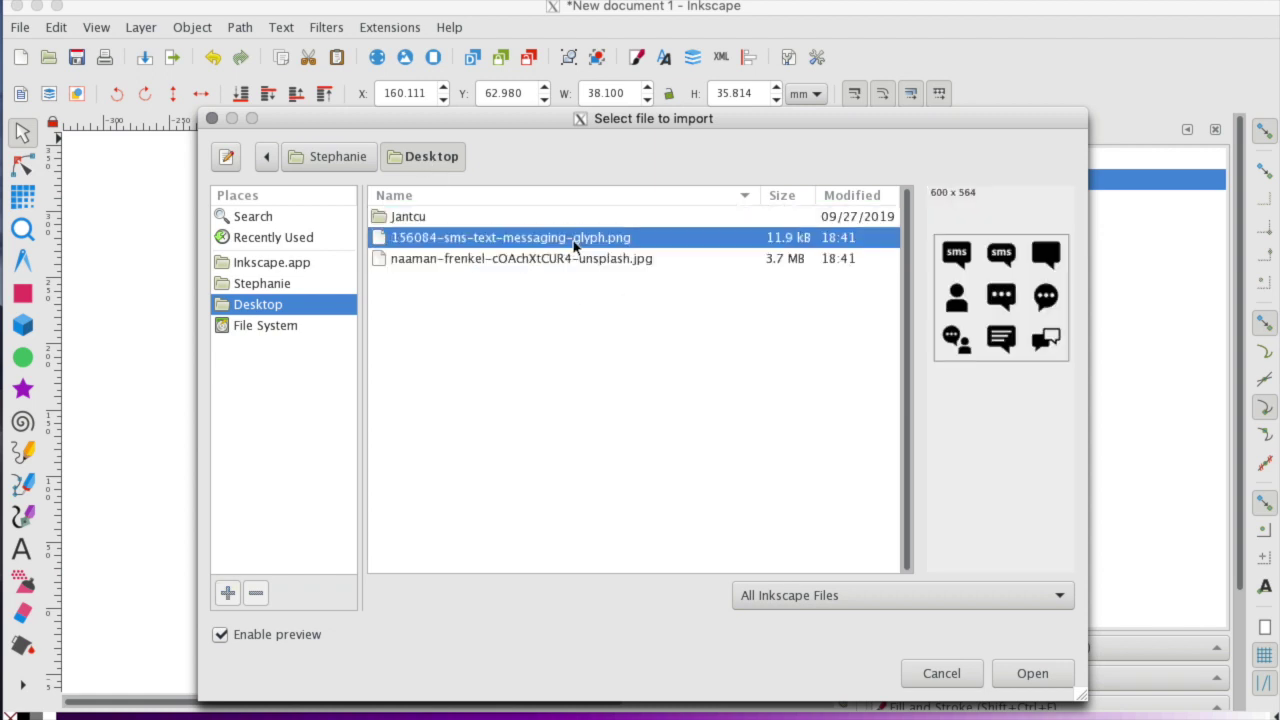
click(445, 260)
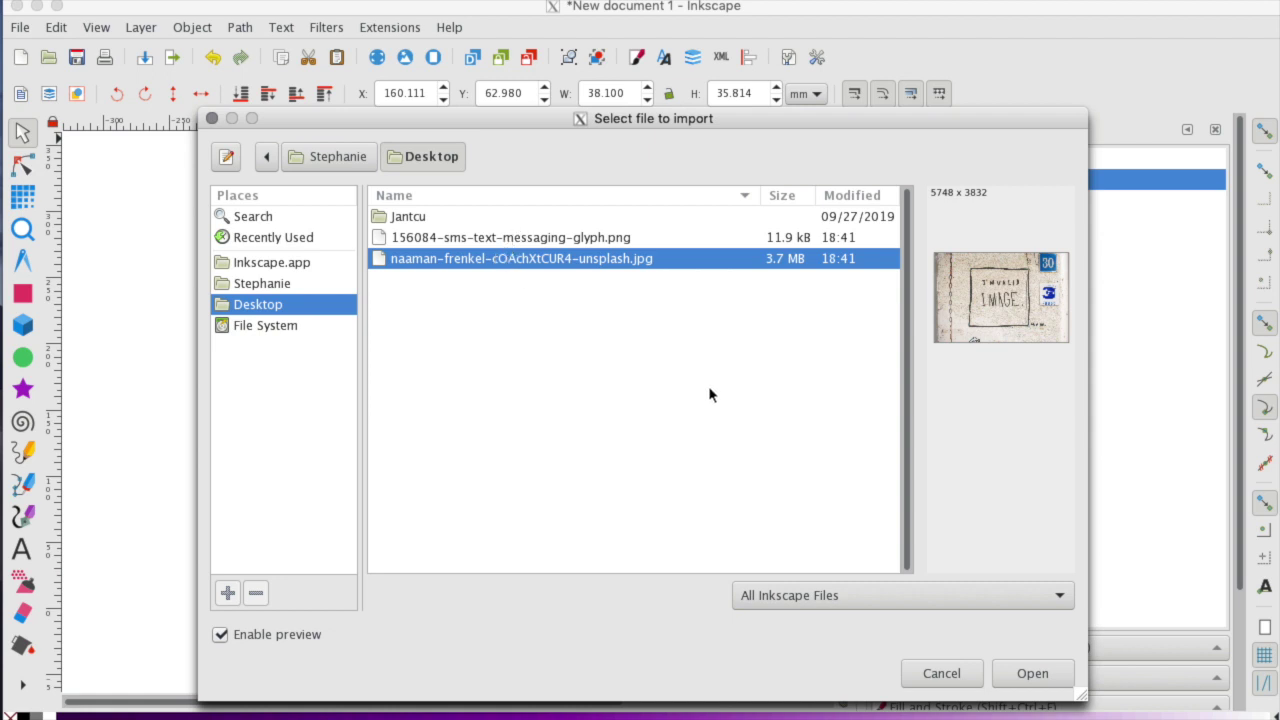
click(1050, 679)
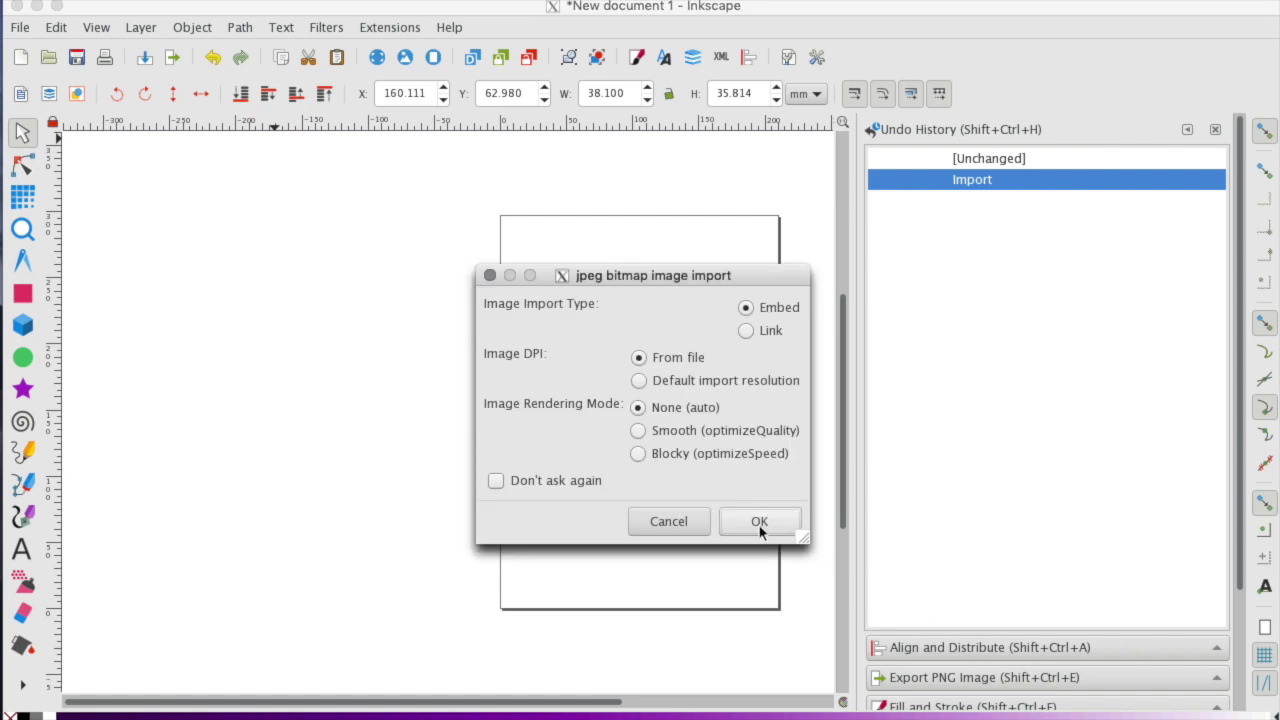
click(744, 514)
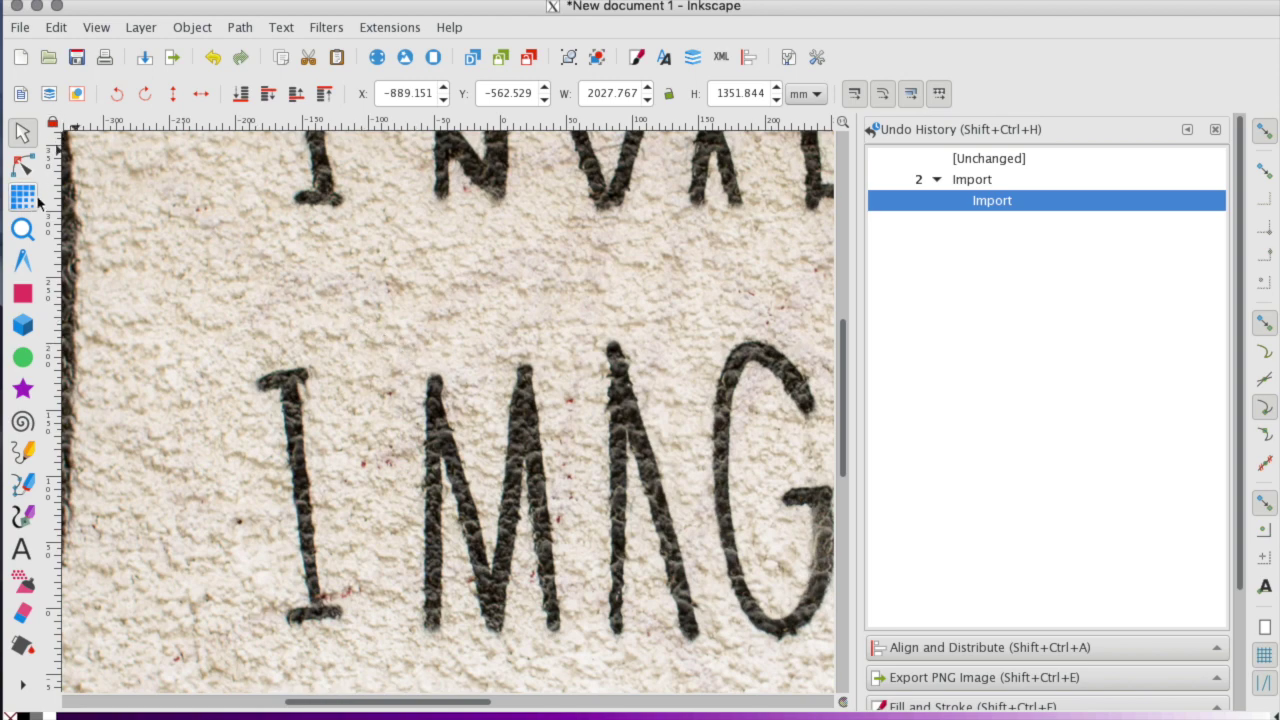
Zoom out and scale the wall photo down to about 161 × 107 mm.
click(22, 228)
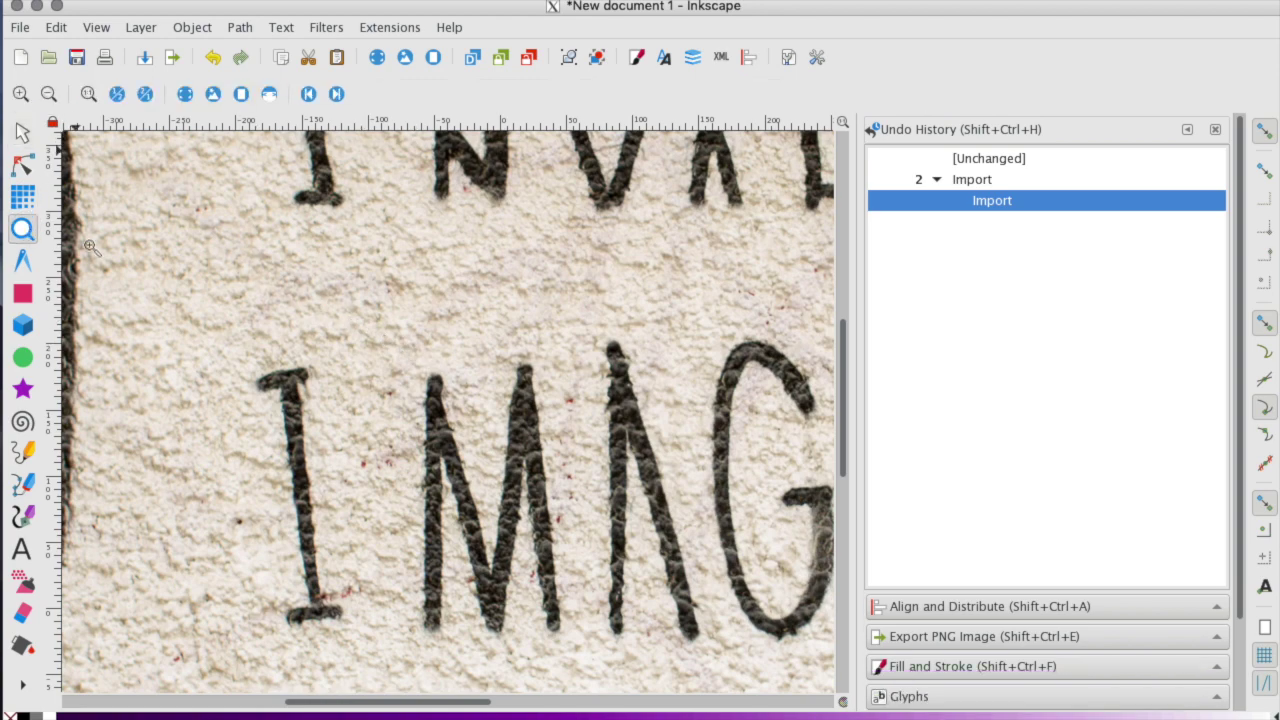
shift+click(460, 390)
shift+click(460, 390)
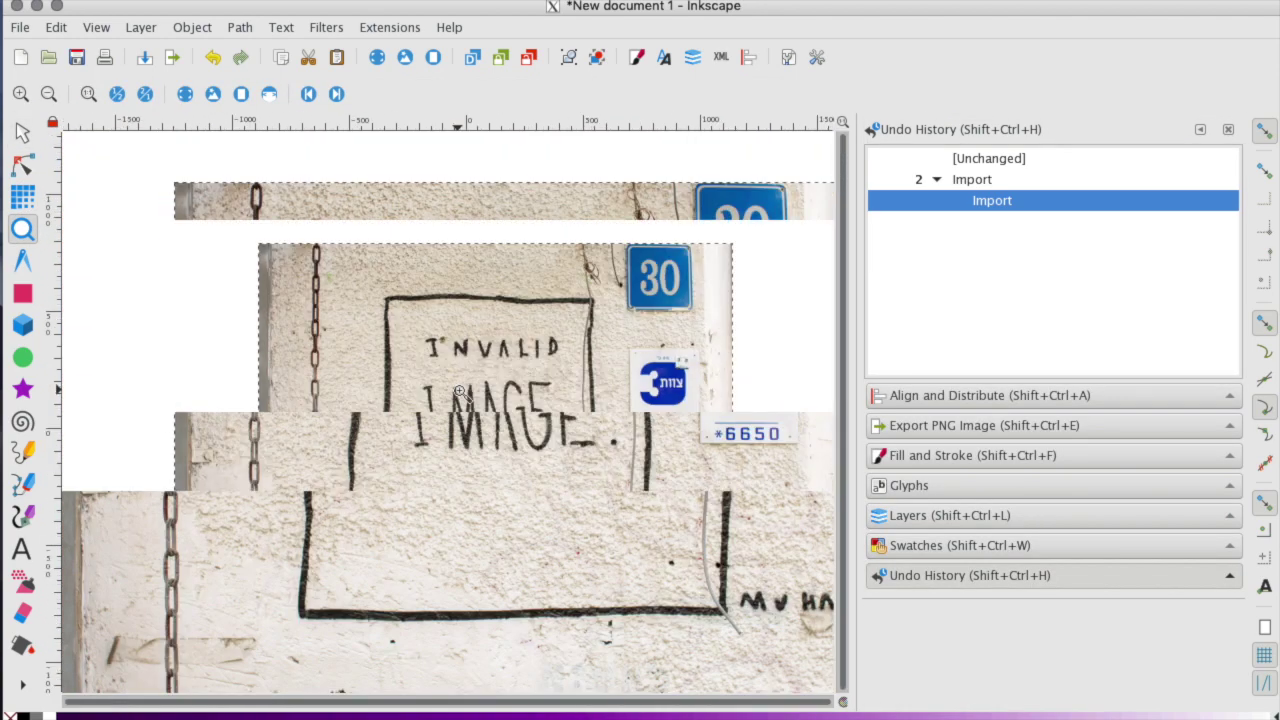
click(24, 135)
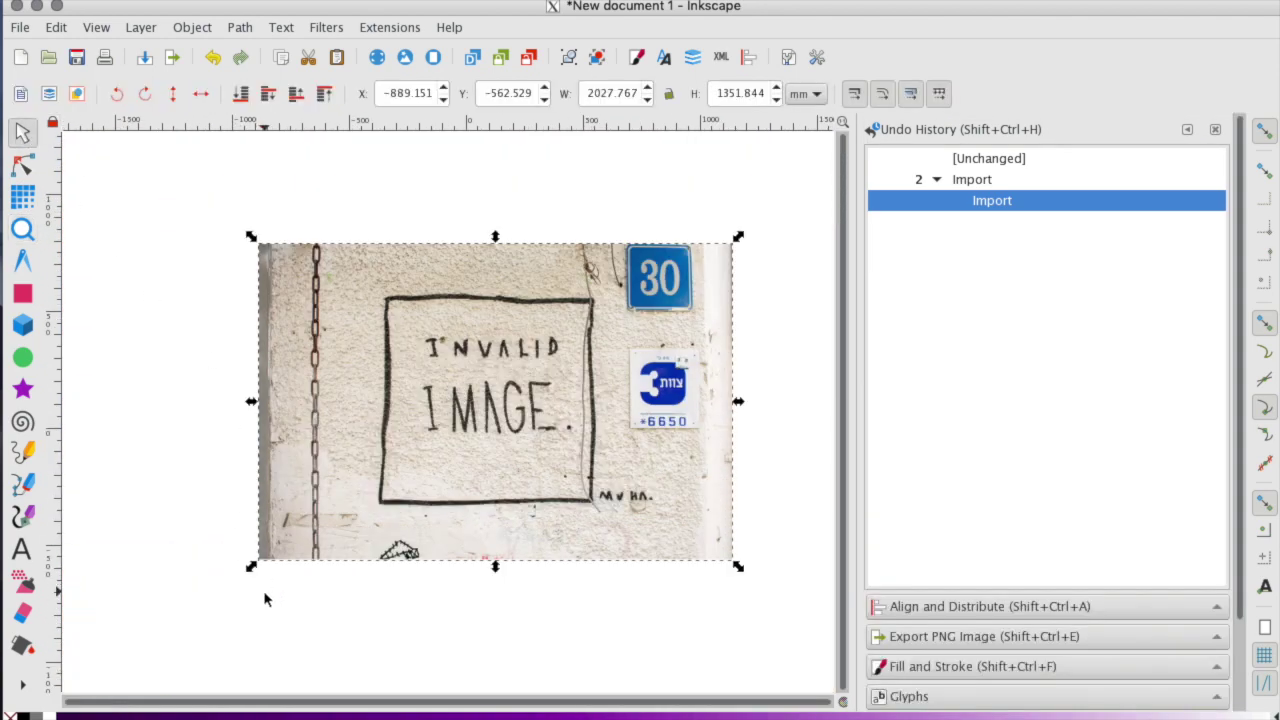
drag(251, 566, 428, 497)
key(ctrl+z)
drag(252, 572, 479, 393)
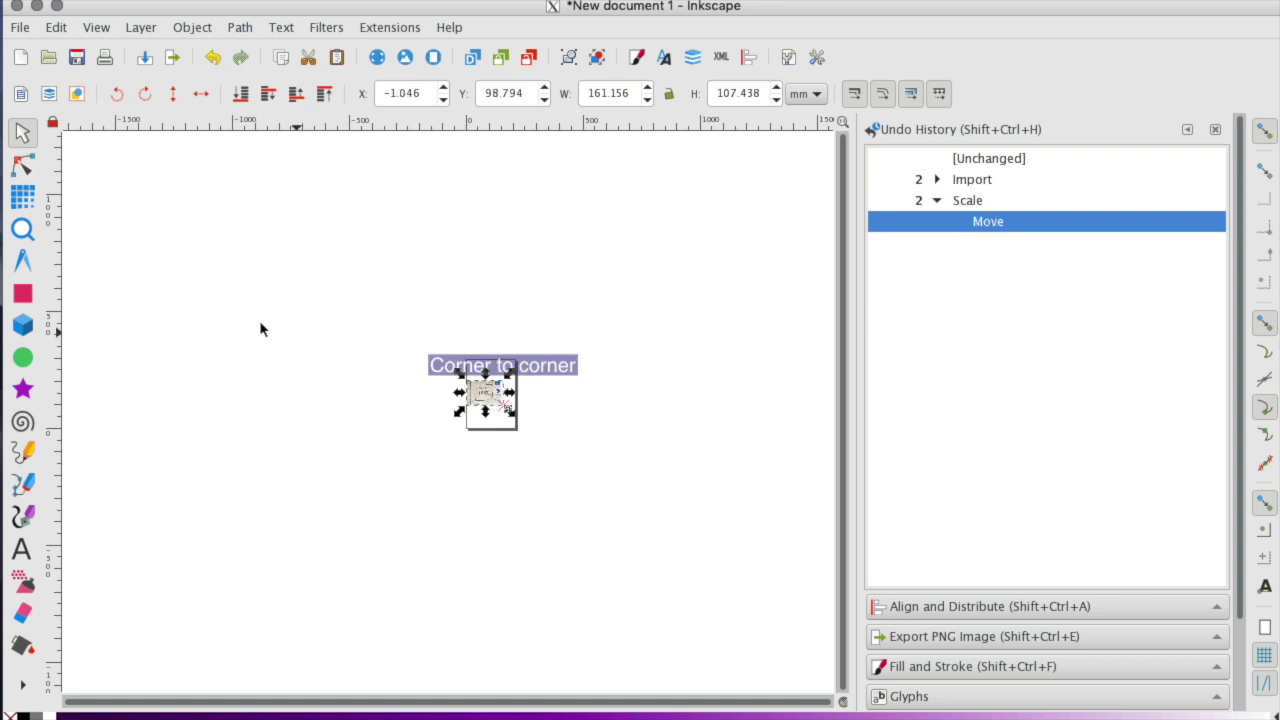
Zoom in on the shrunken photo and the glyph icon grid.
click(22, 229)
click(506, 410)
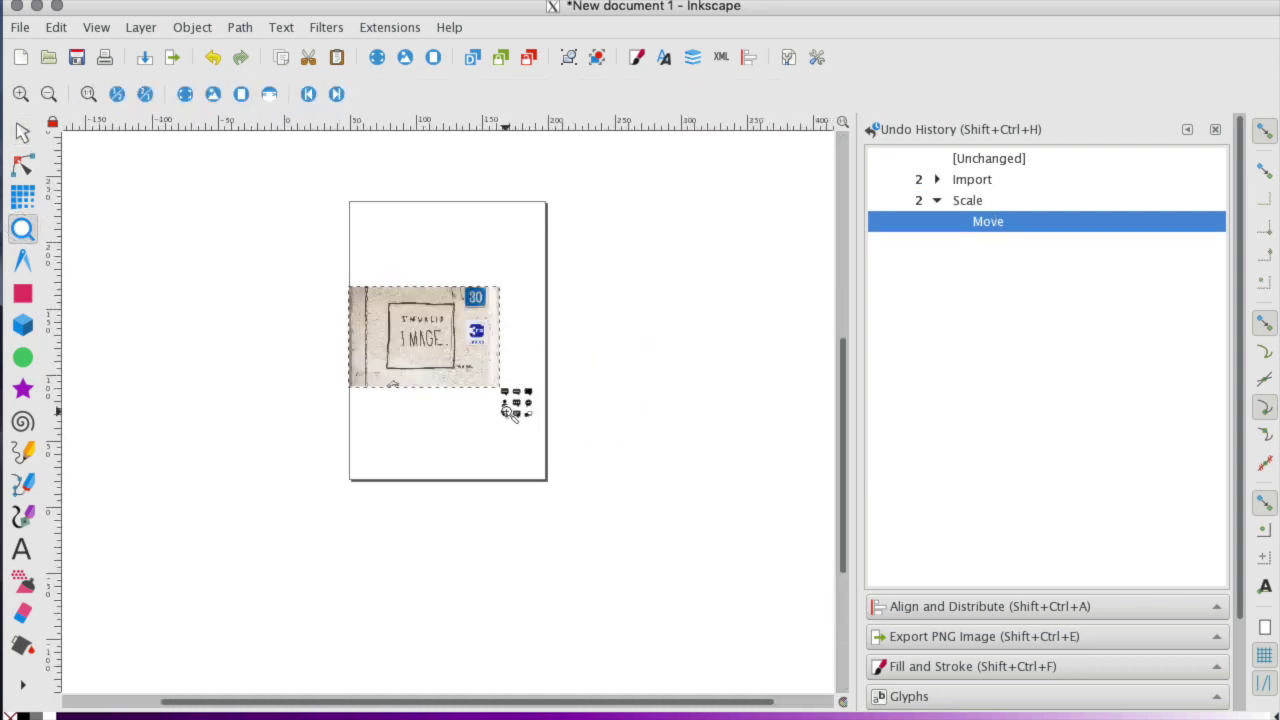
click(506, 410)
click(371, 423)
scroll(380, 422, up, 6)
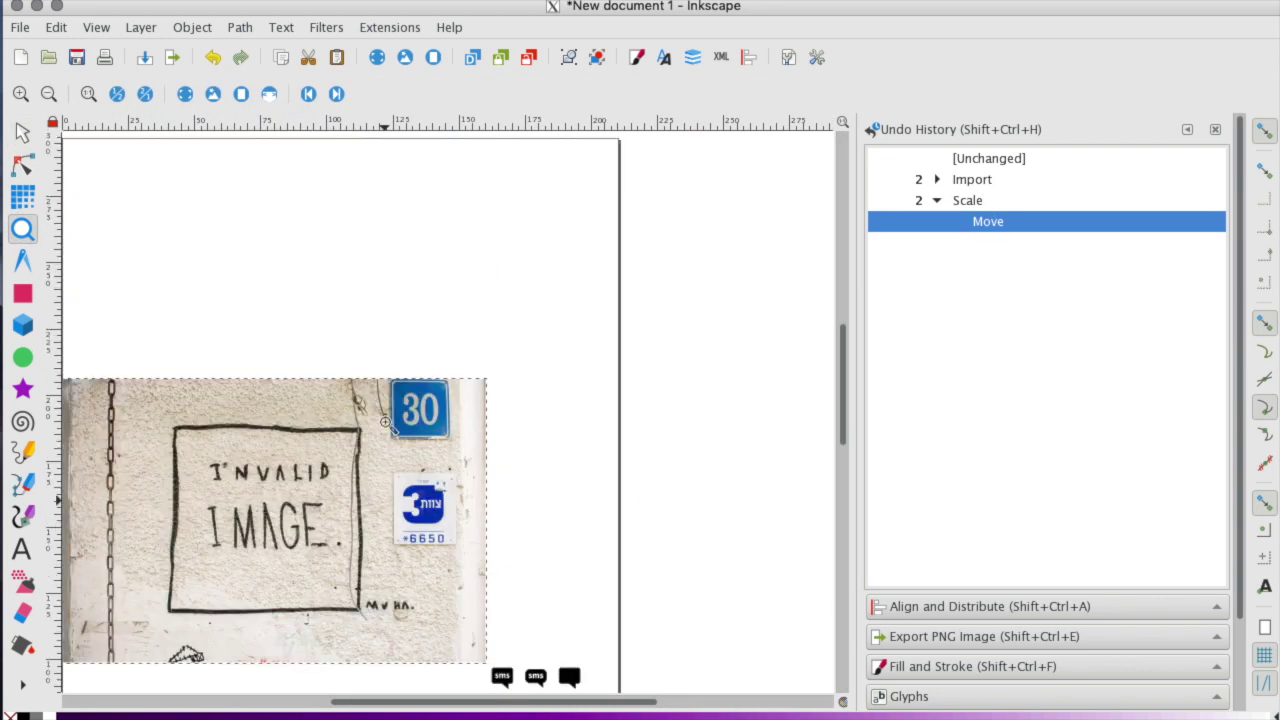
scroll(386, 422, down, 5)
click(596, 418)
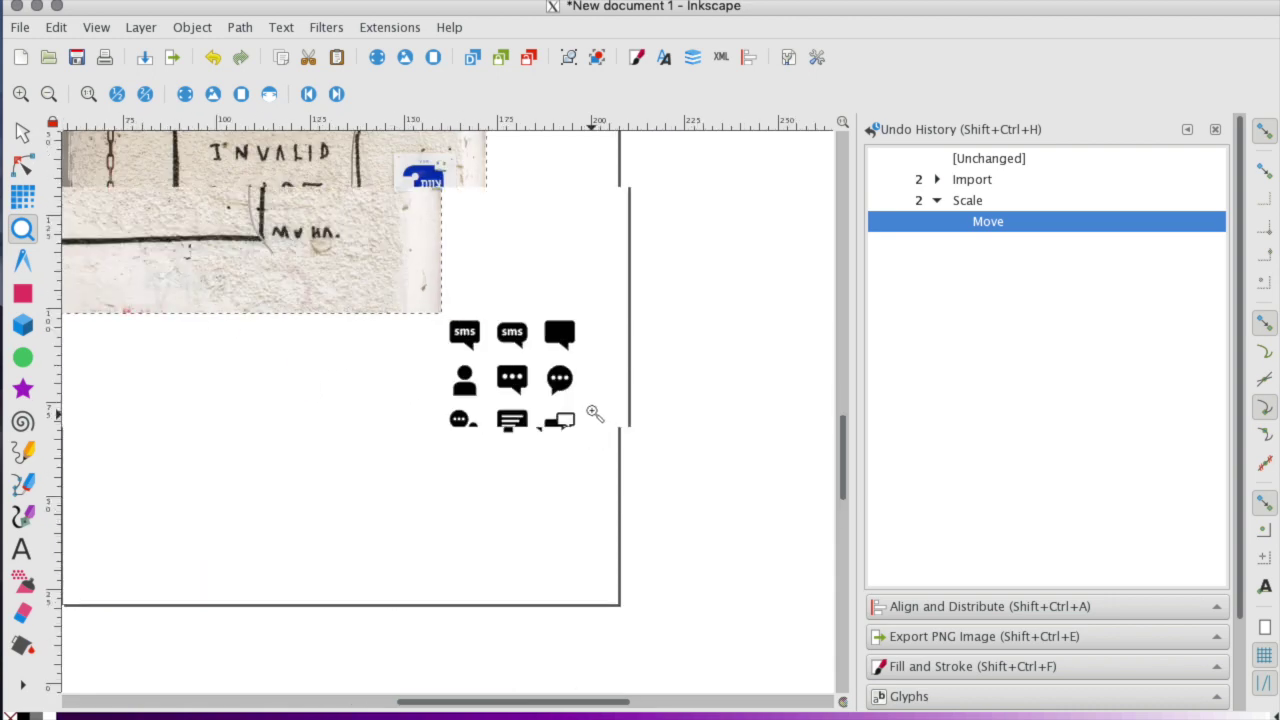
click(594, 414)
click(594, 414)
scroll(344, 330, up, 2)
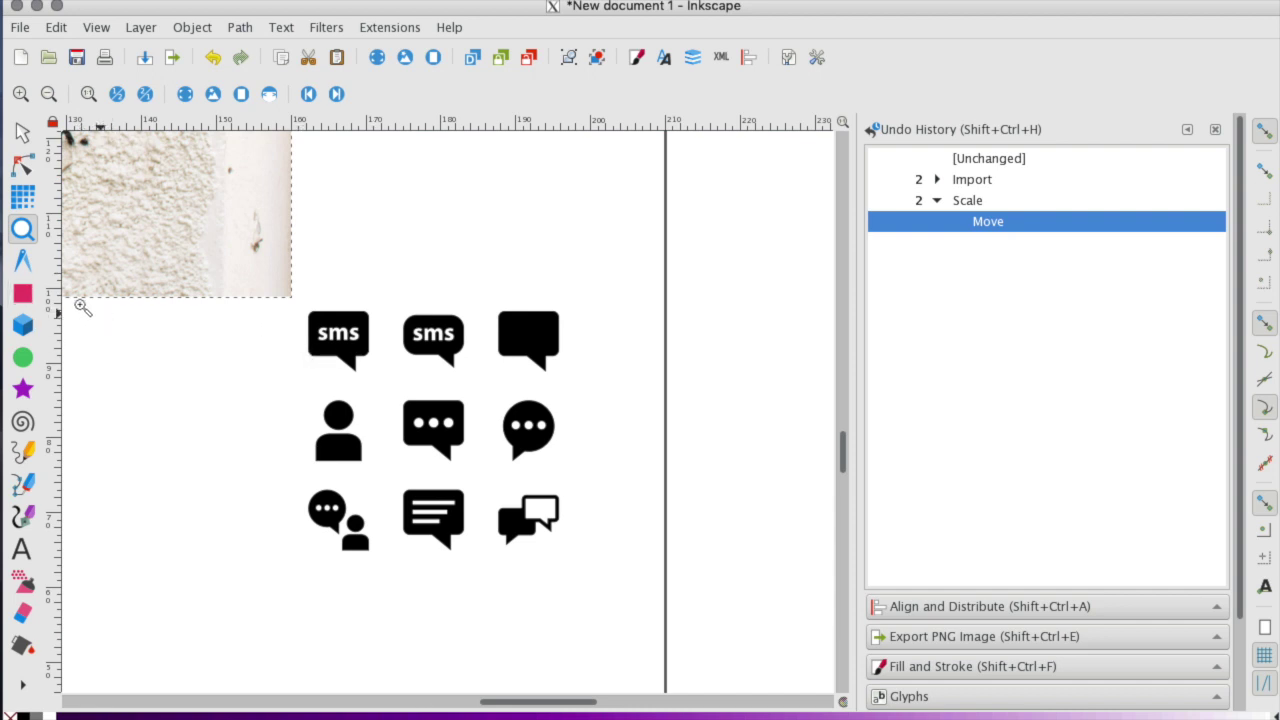
Draw a small rectangle below the wall photo and fill it solid black.
click(26, 297)
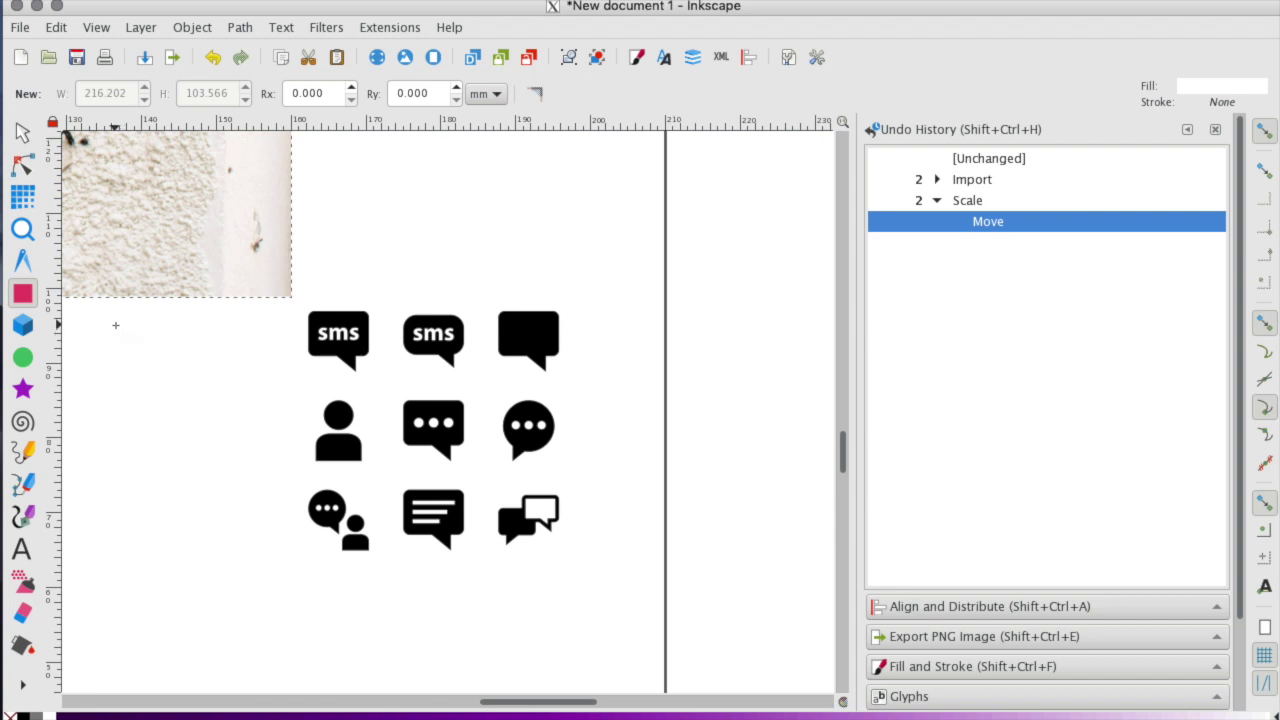
drag(115, 325, 209, 386)
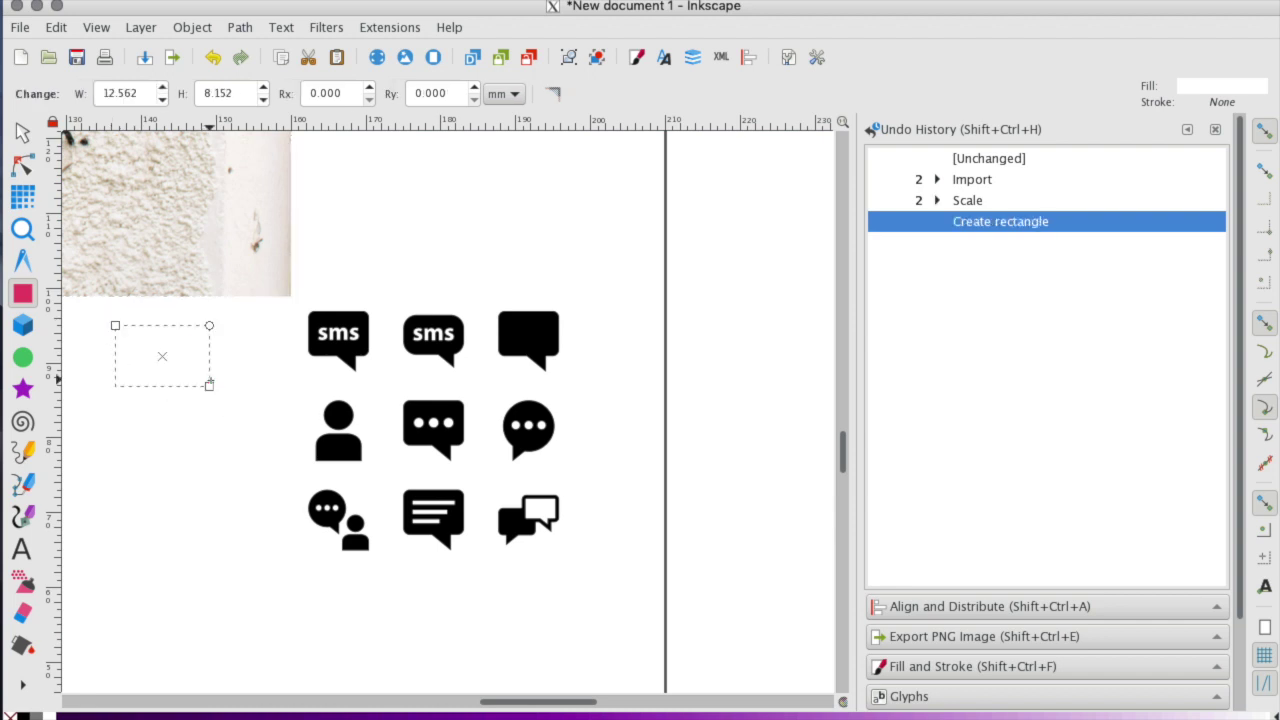
click(1022, 670)
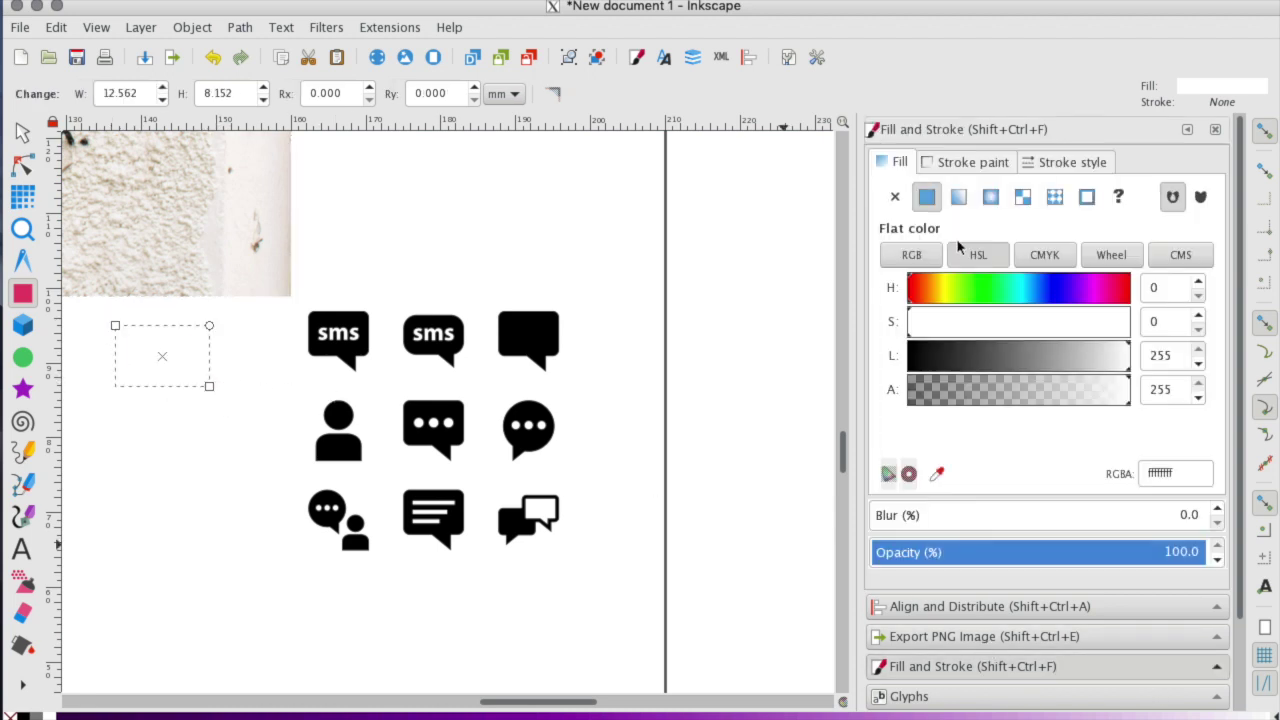
click(1023, 357)
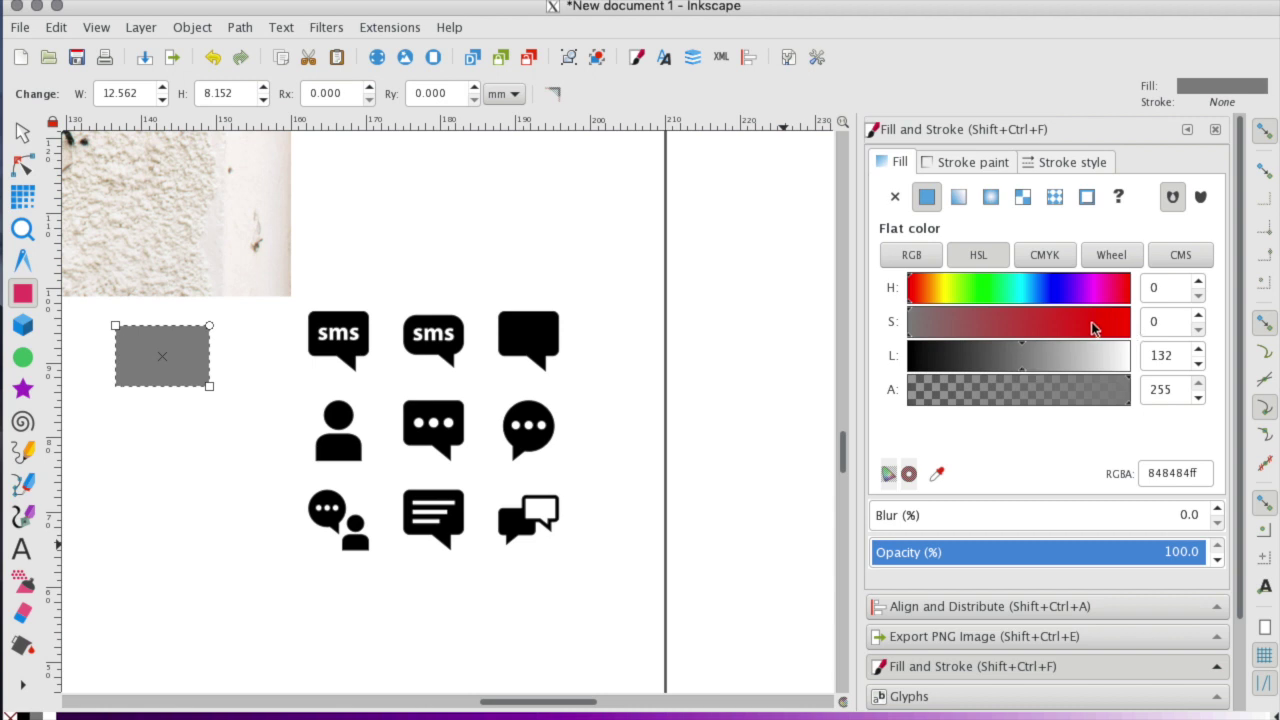
drag(966, 354, 820, 357)
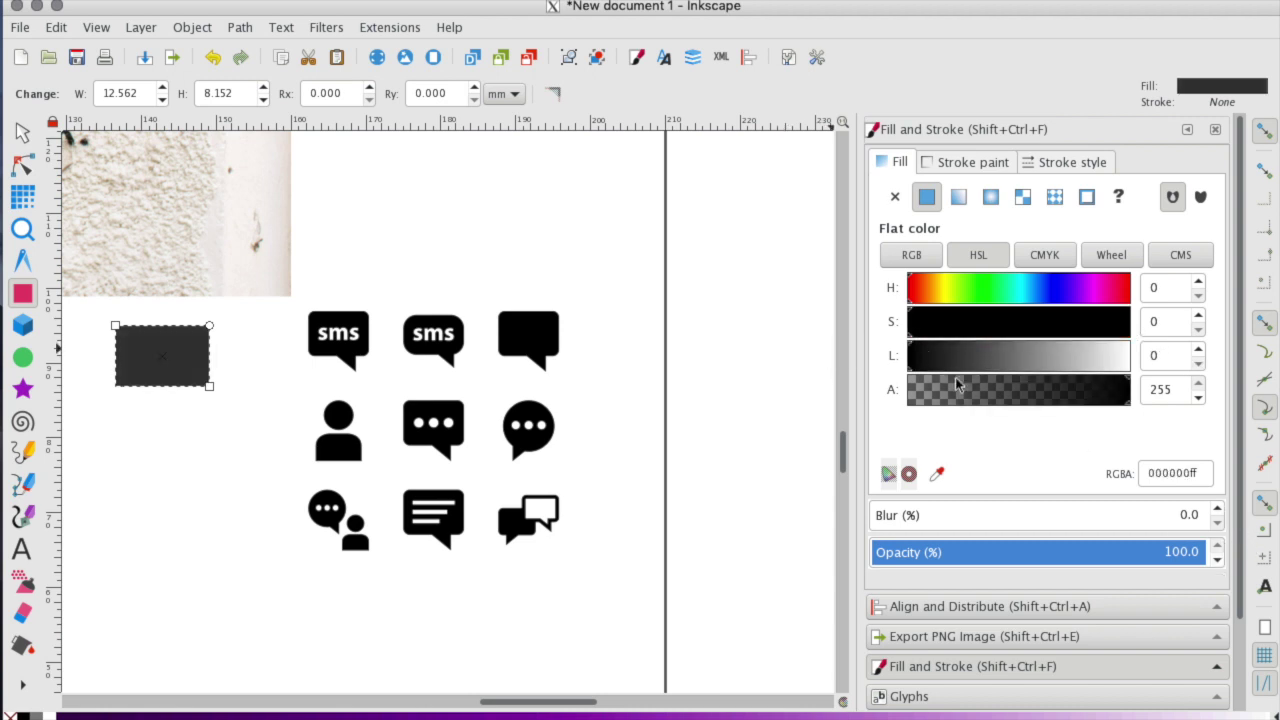
click(910, 357)
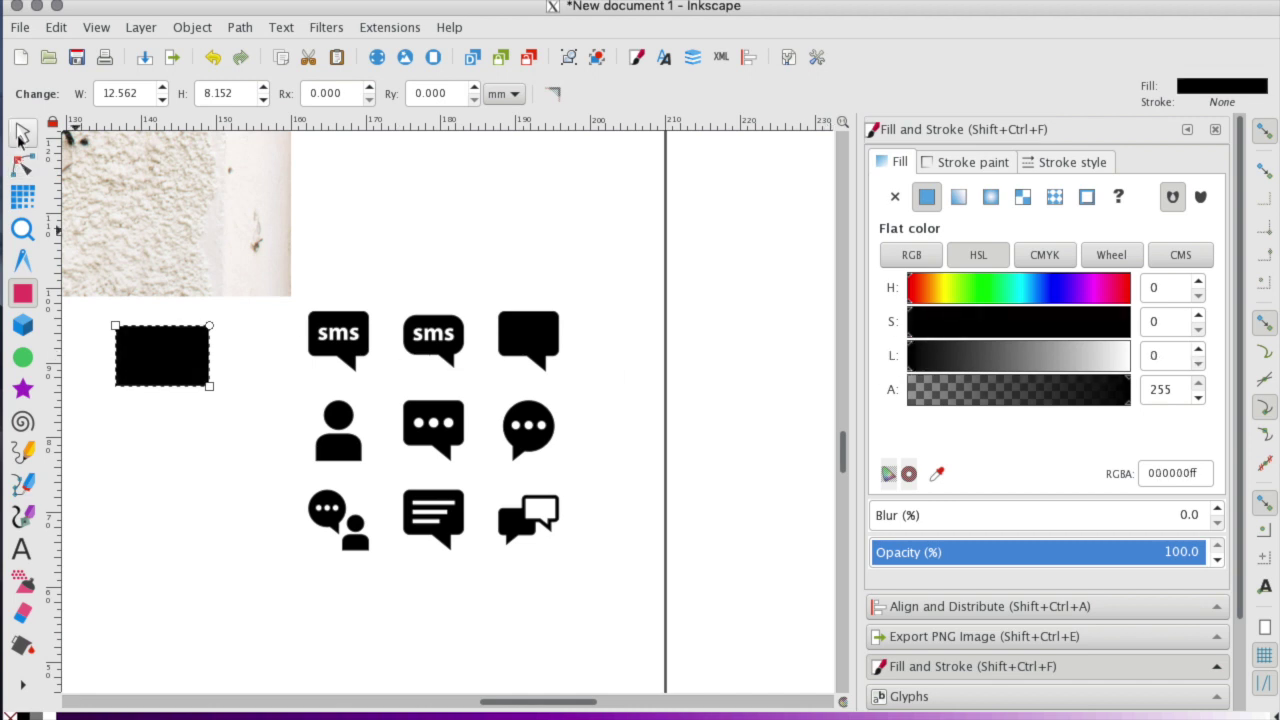
click(22, 132)
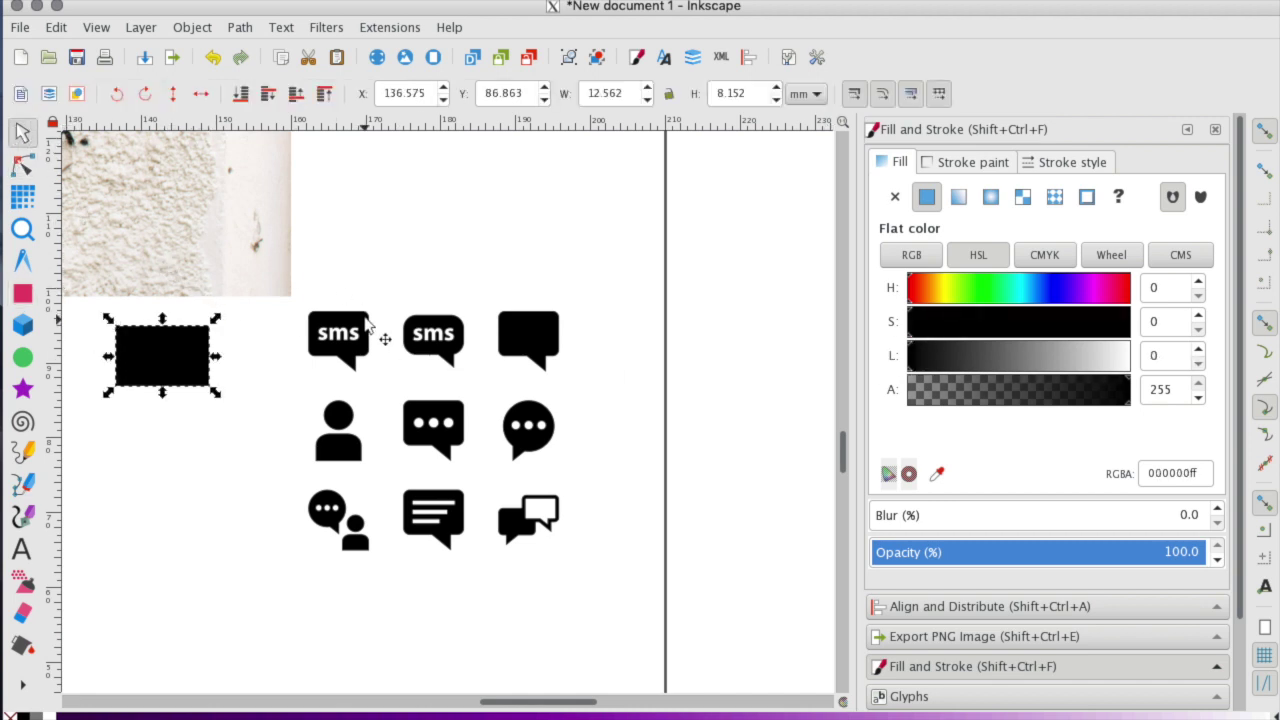
Round the black rectangle's corners with the Node tool.
click(23, 165)
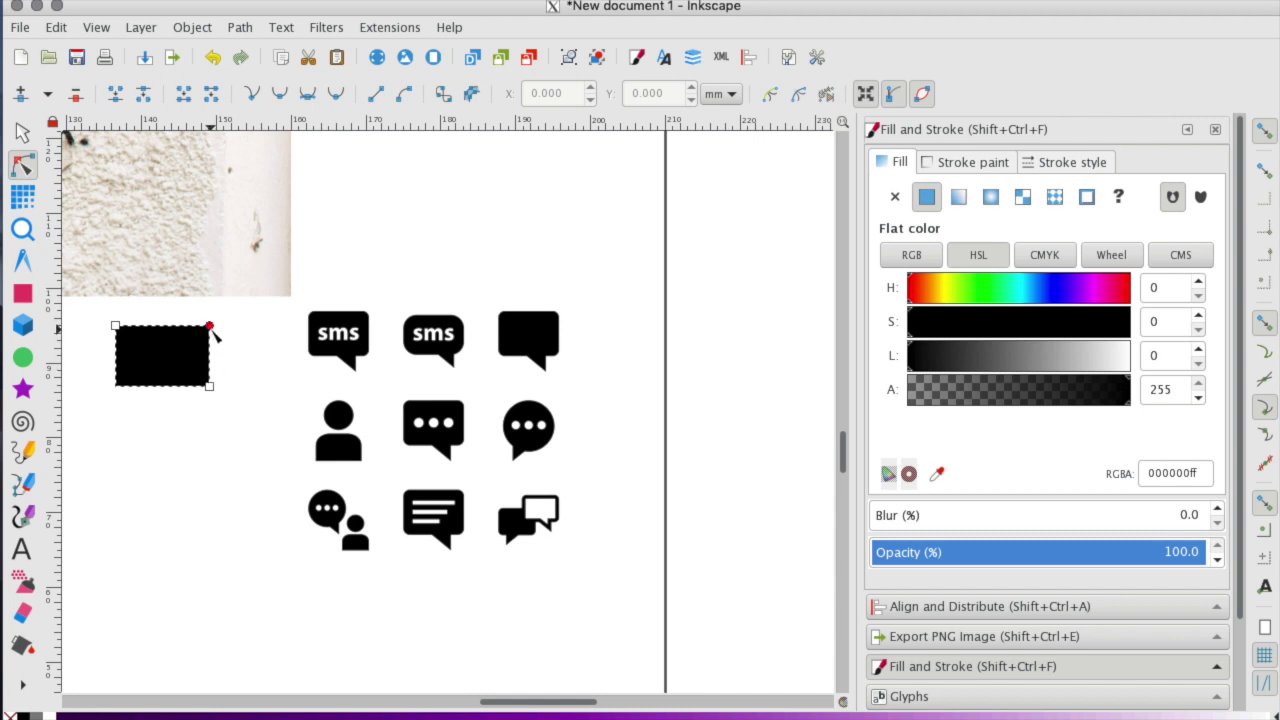
drag(212, 333, 213, 342)
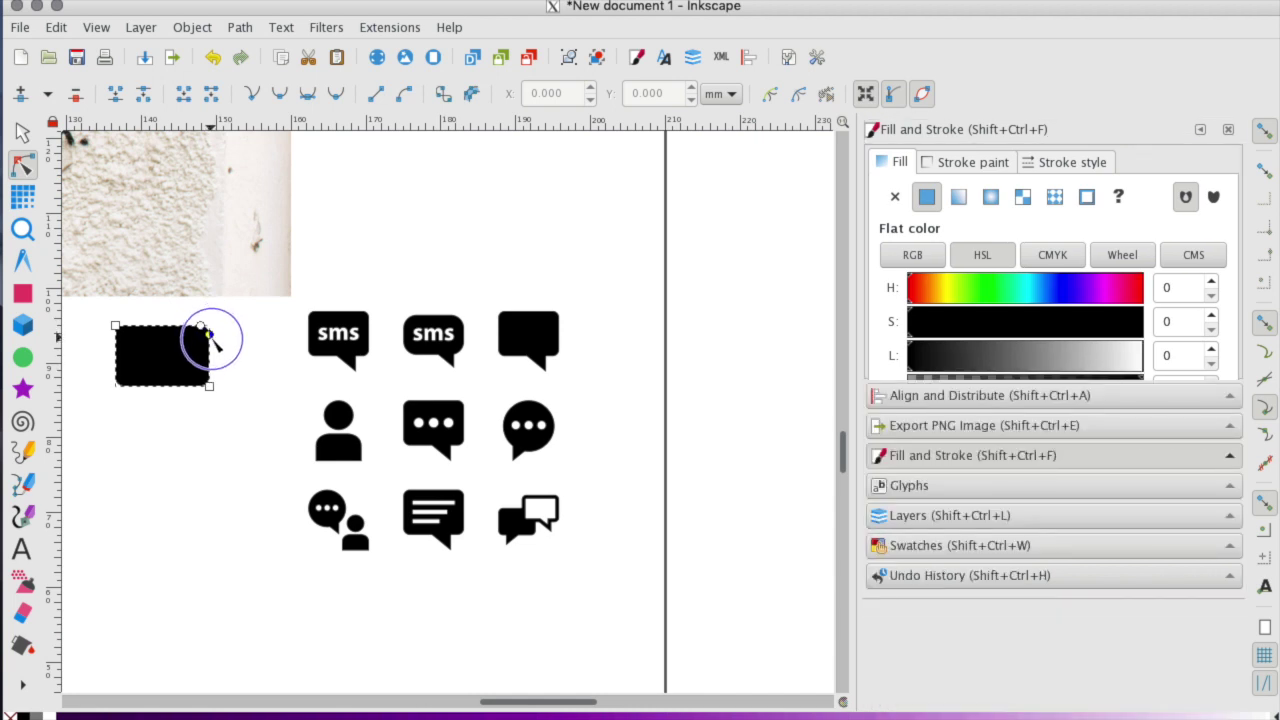
click(243, 363)
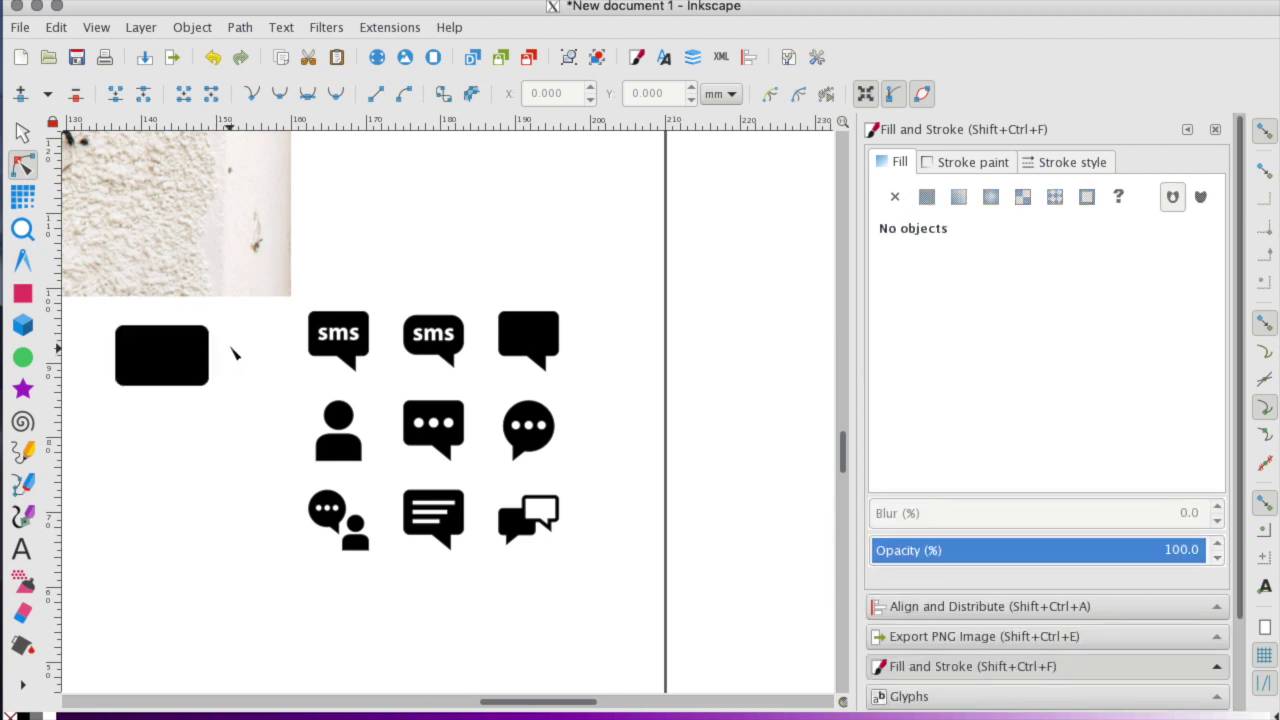
click(210, 338)
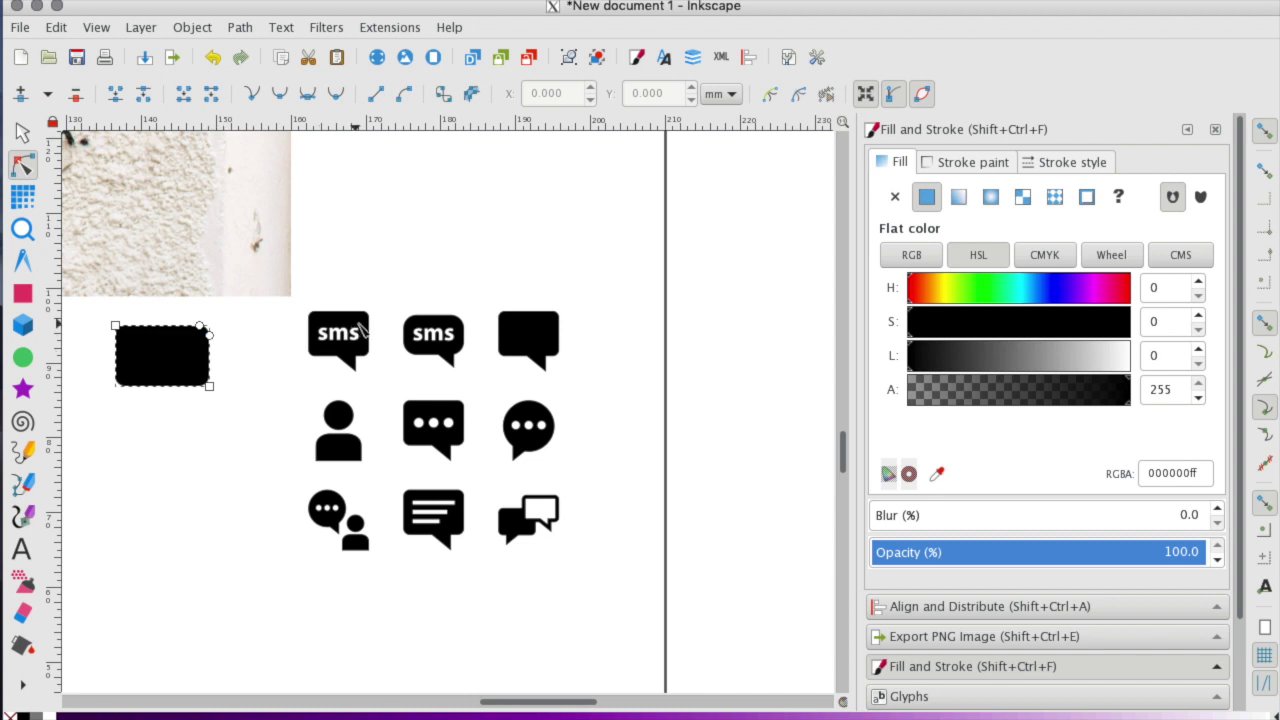
click(268, 388)
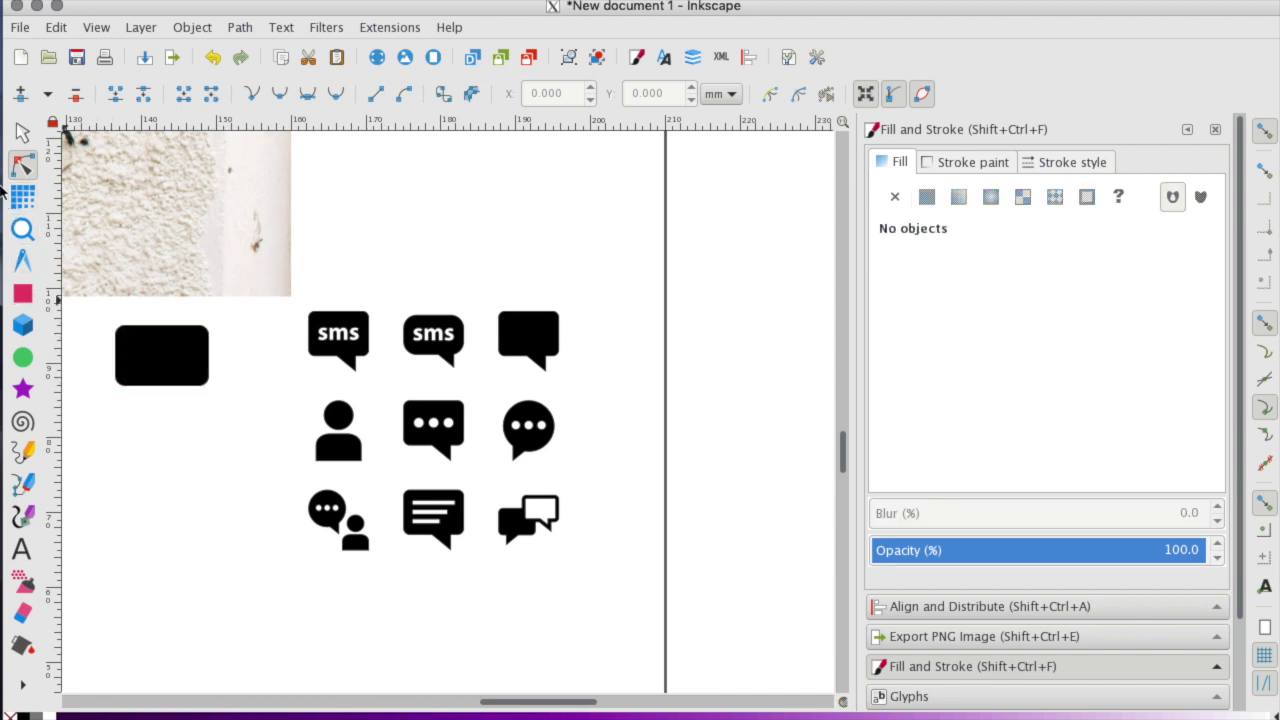
click(22, 132)
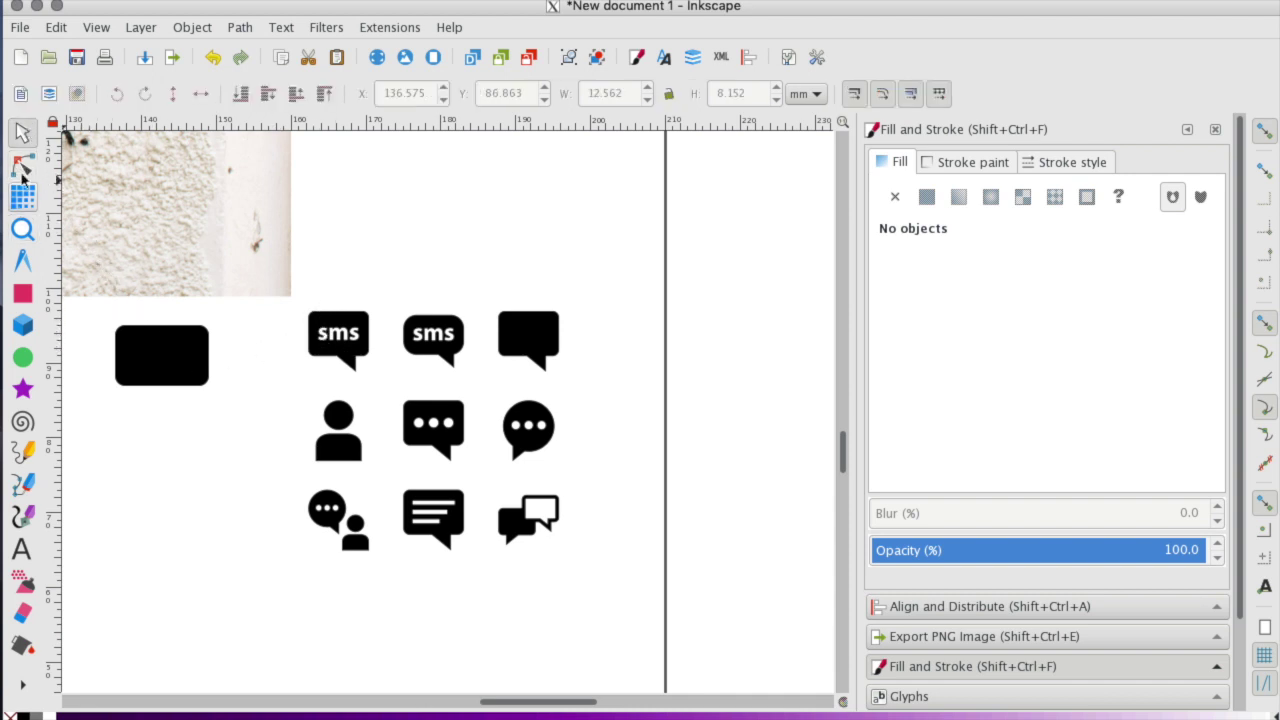
Place the rounded rectangle over the first sms bubble, resized to about 7.8 × 5.8 mm.
mouse_move(160, 346)
mouse_down()
mouse_move(389, 328)
mouse_move(48, 355)
mouse_move(123, 376)
mouse_up()
click(22, 229)
click(280, 351)
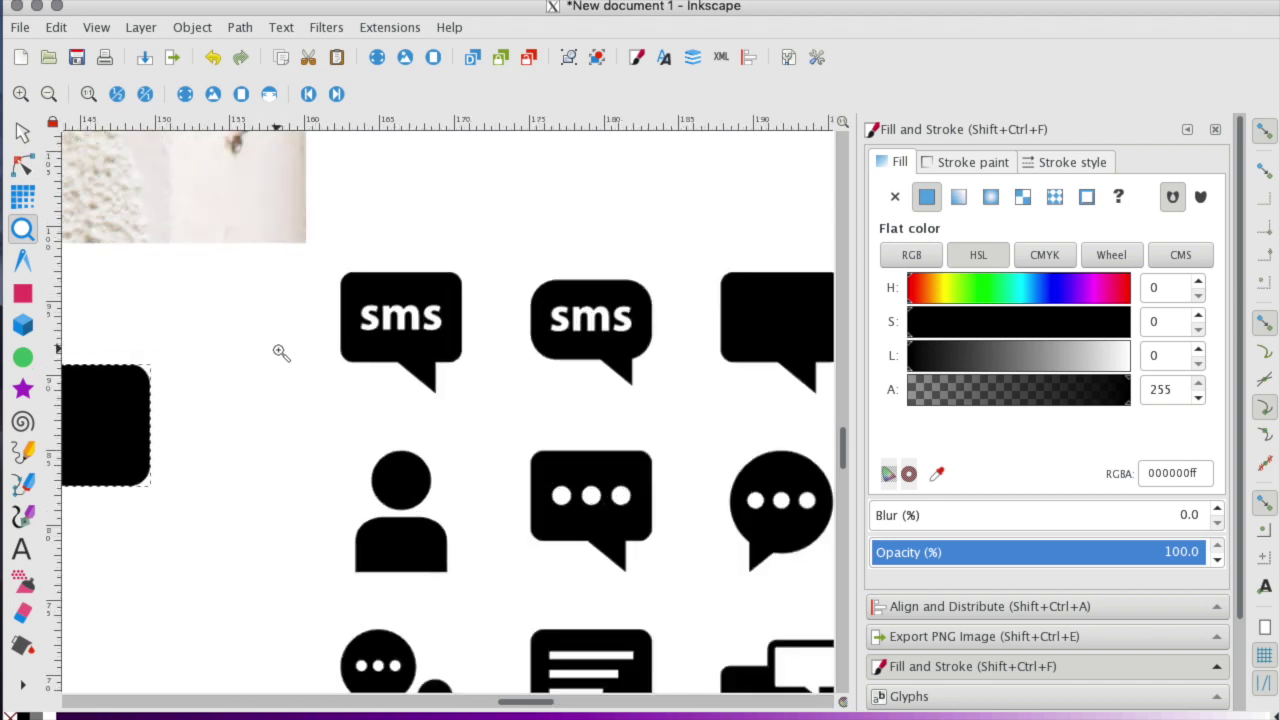
click(22, 132)
drag(148, 378, 270, 333)
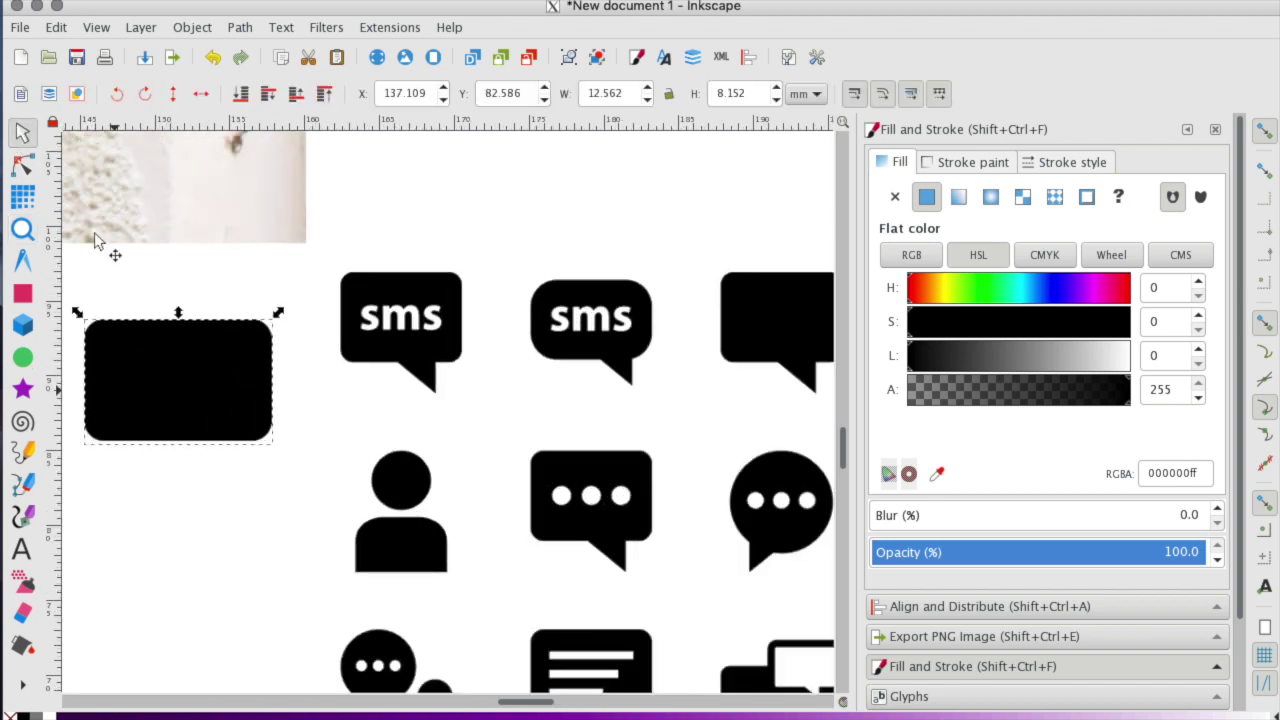
click(22, 229)
click(374, 326)
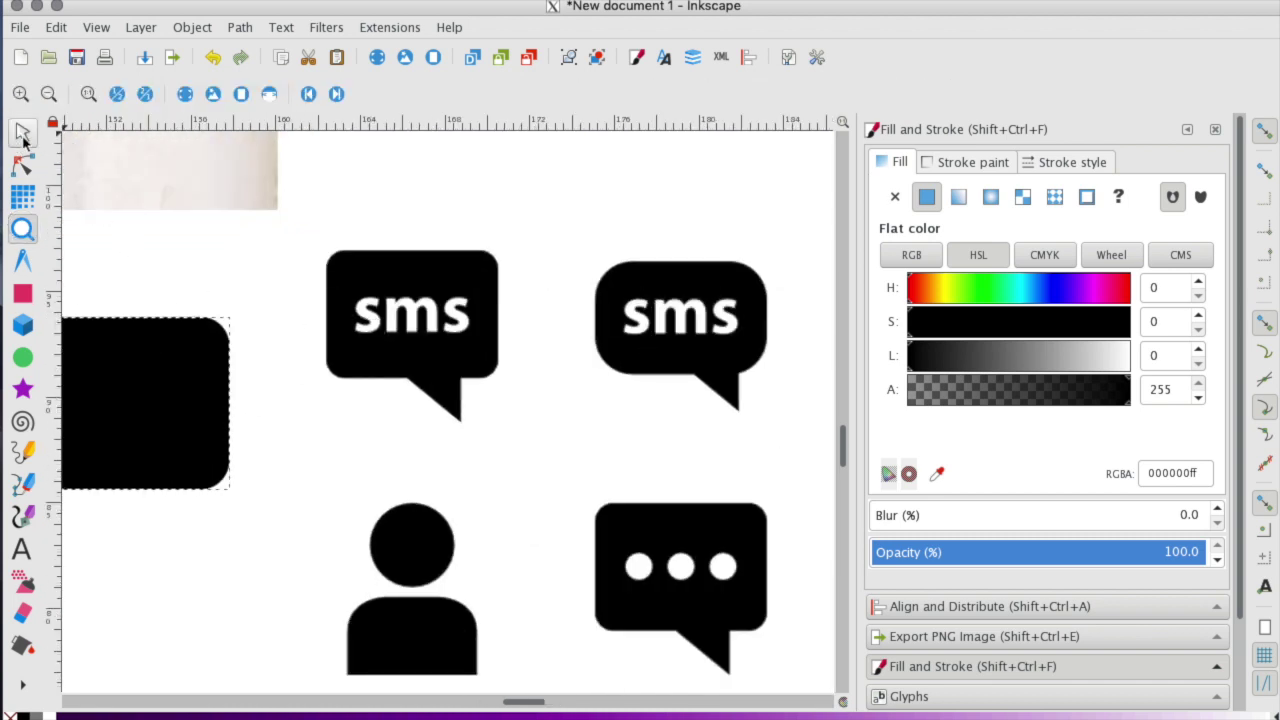
click(22, 132)
drag(152, 359, 516, 293)
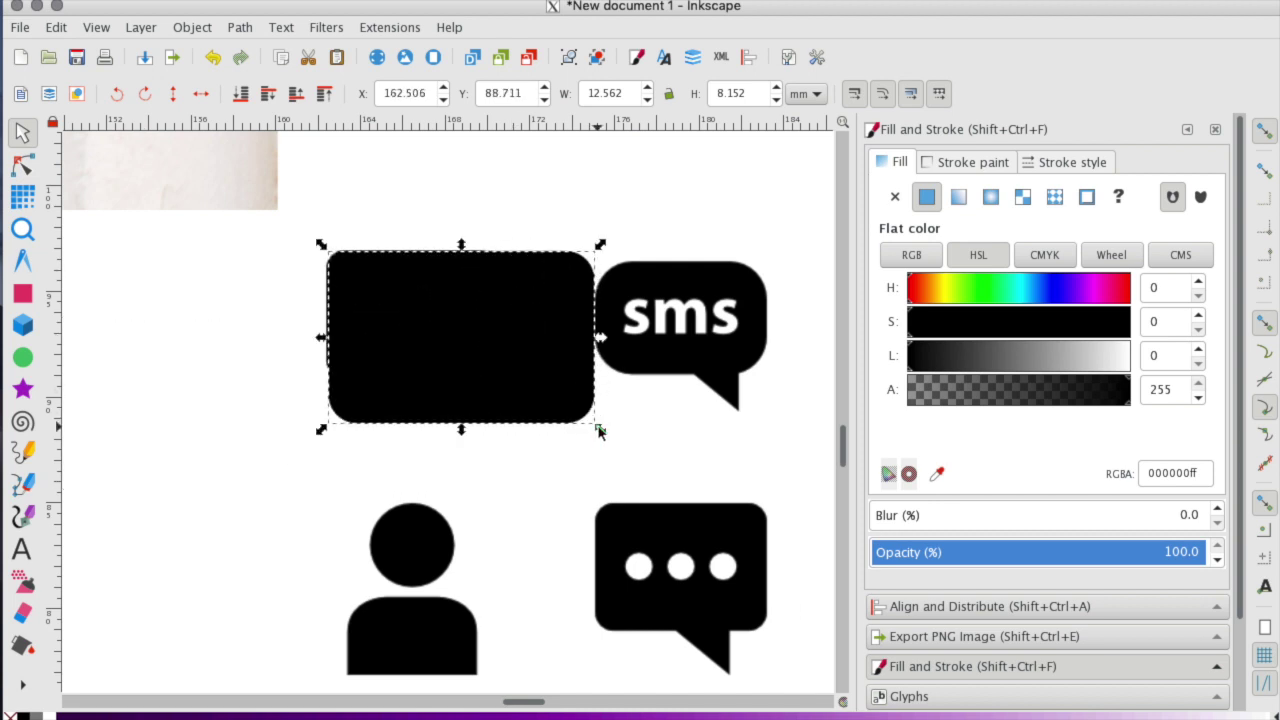
drag(590, 420, 491, 374)
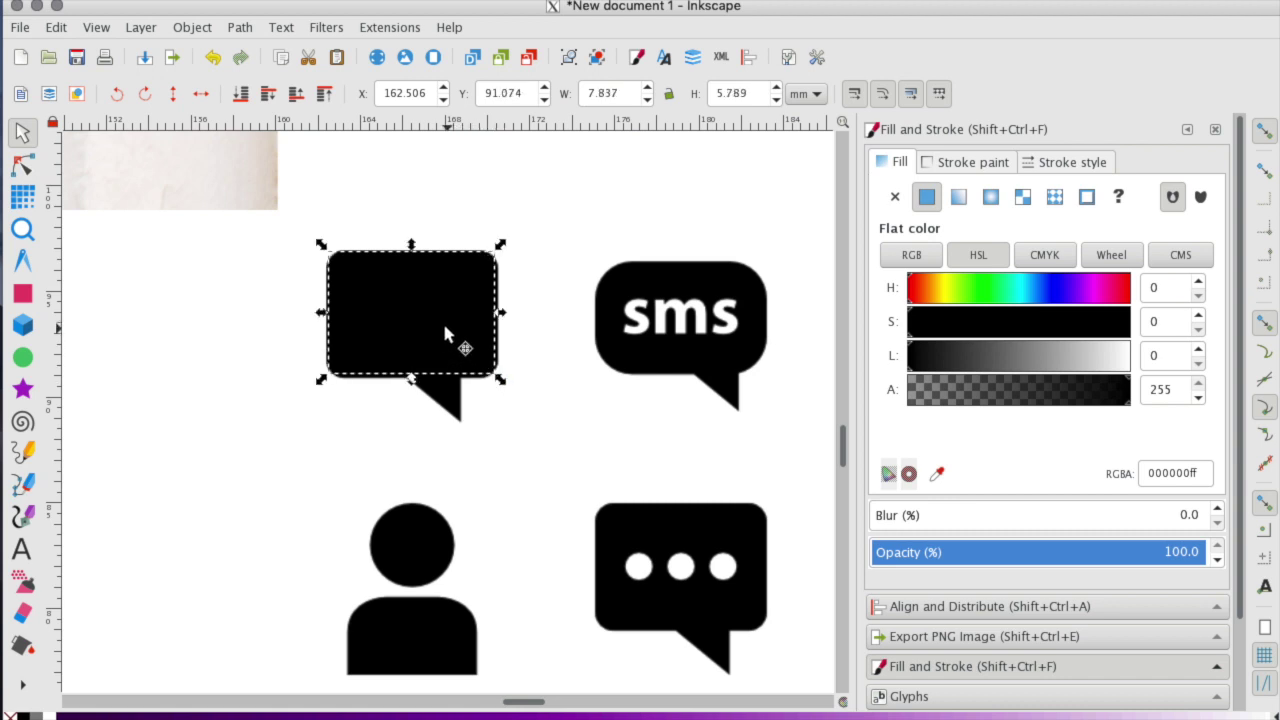
mouse_move(451, 337)
mouse_down()
mouse_move(228, 388)
mouse_move(229, 371)
mouse_move(384, 318)
mouse_move(434, 330)
mouse_up()
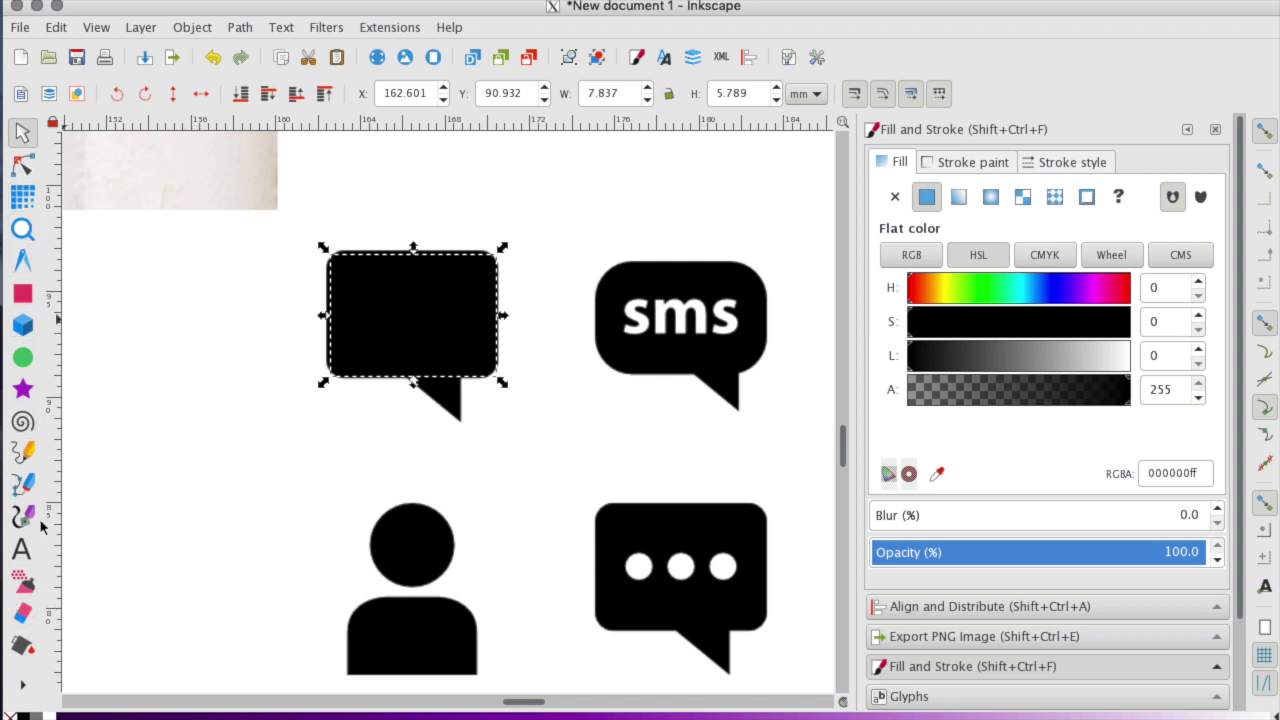
Draw a closed triangular tail under the bubble body with the Pen tool.
click(28, 488)
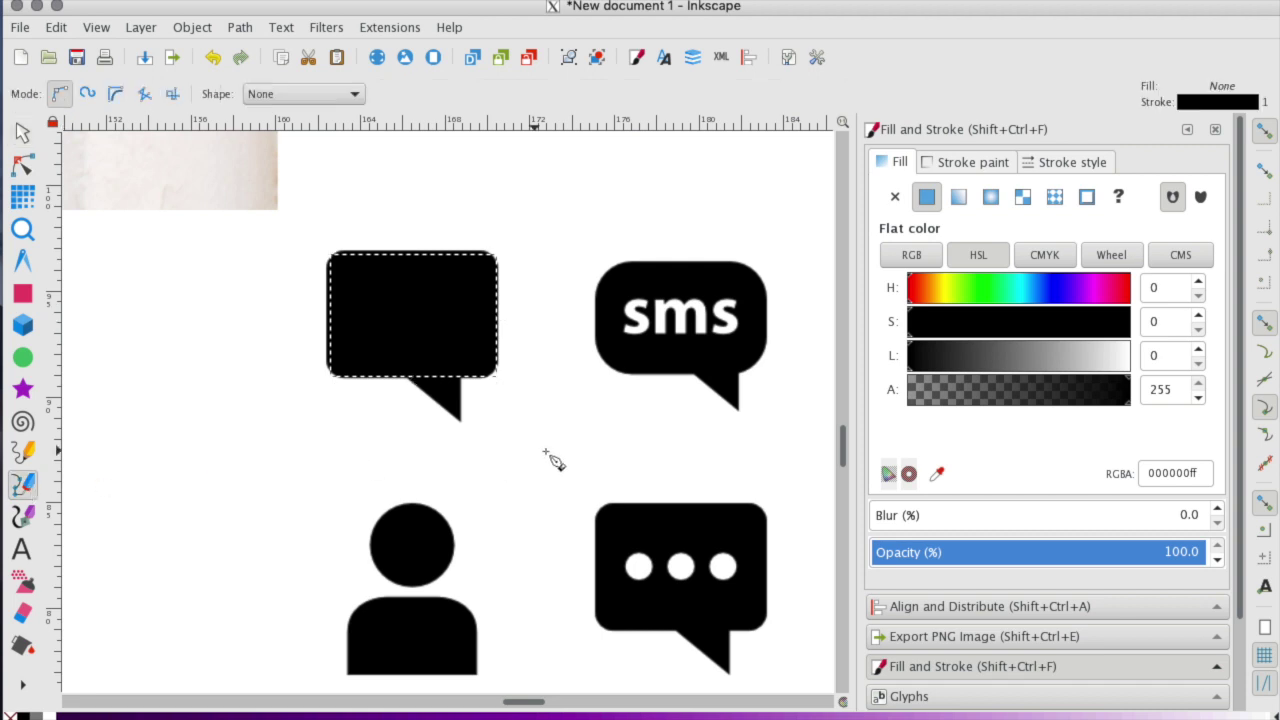
click(403, 374)
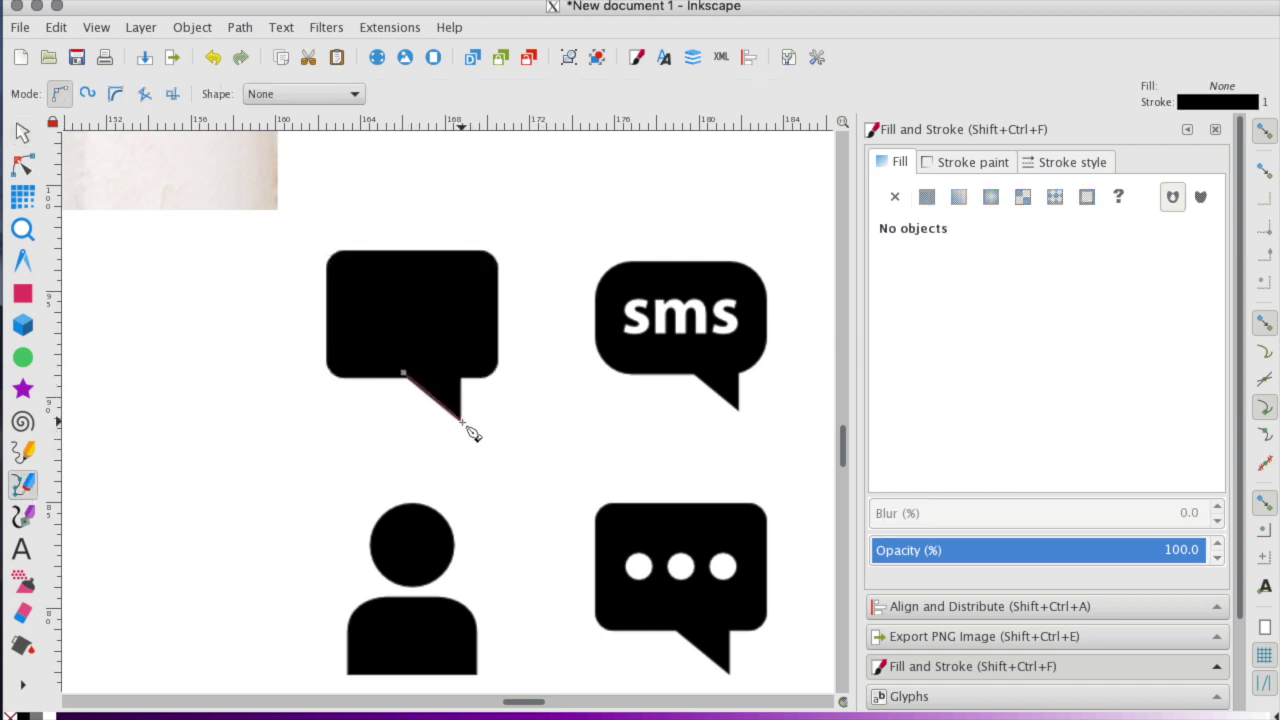
click(462, 421)
click(461, 364)
click(404, 373)
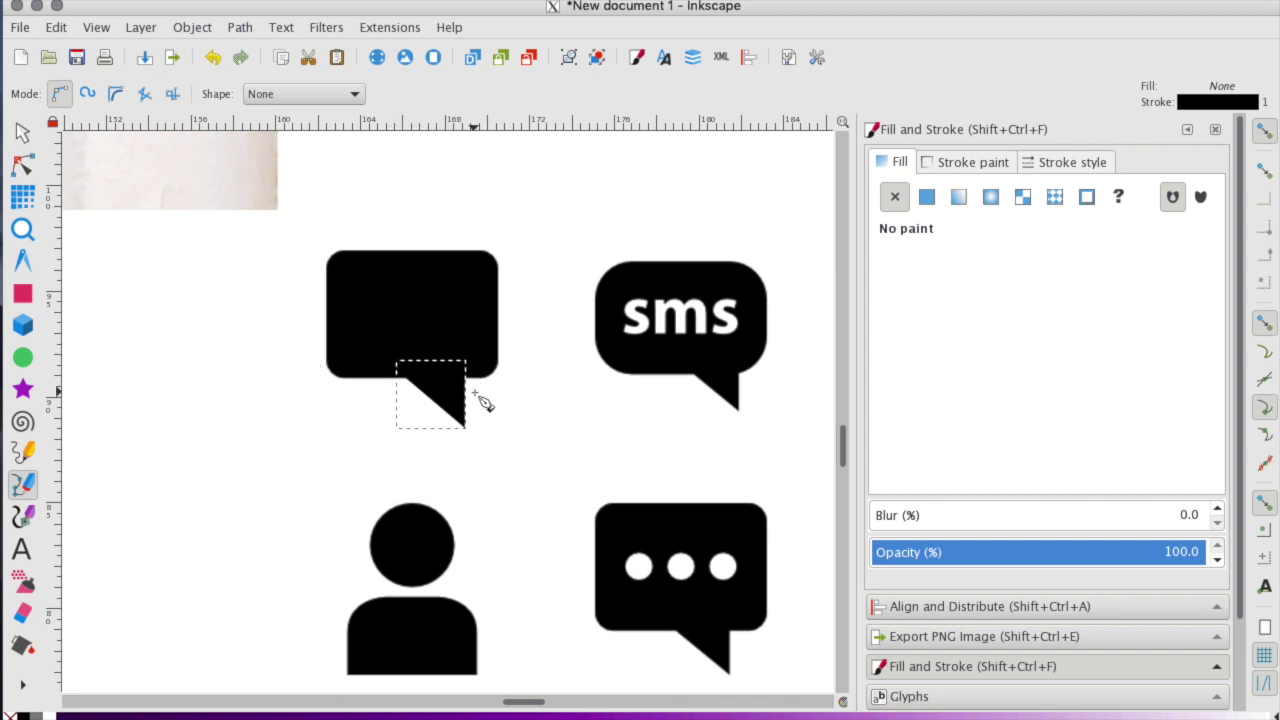
Move the tail and rounded rectangle together to the left, off the sms icon.
click(22, 132)
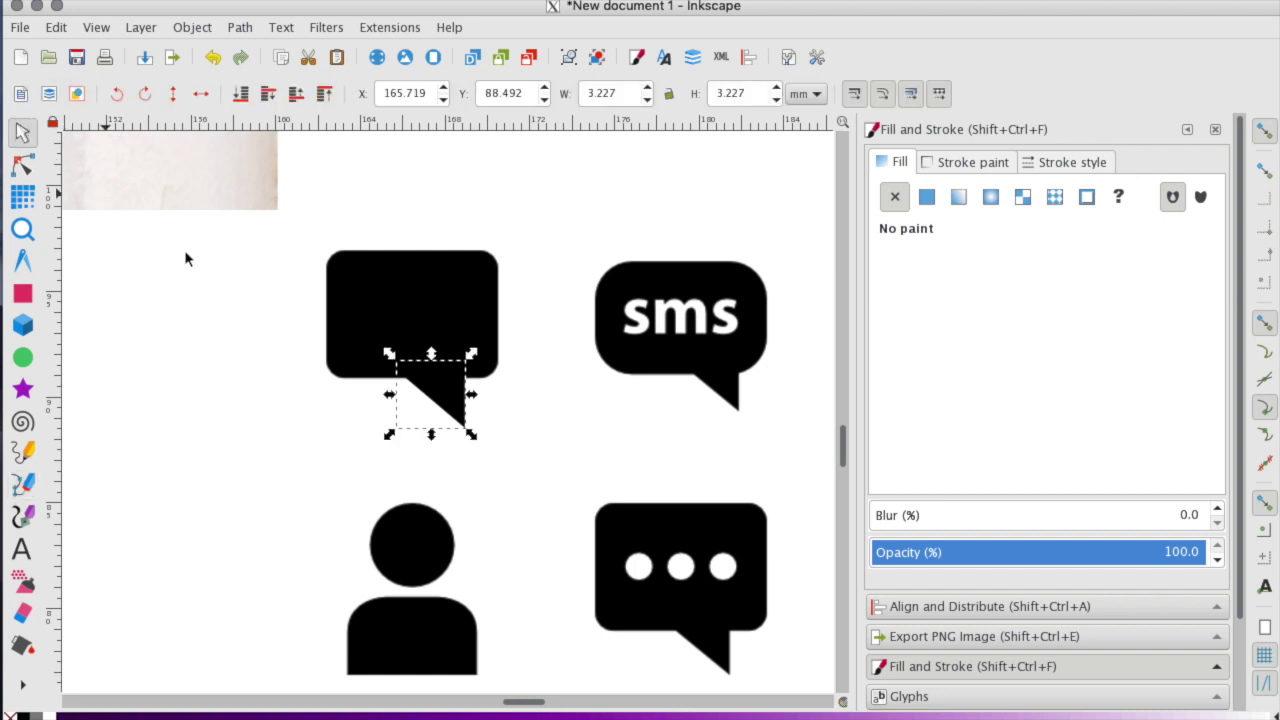
click(445, 286)
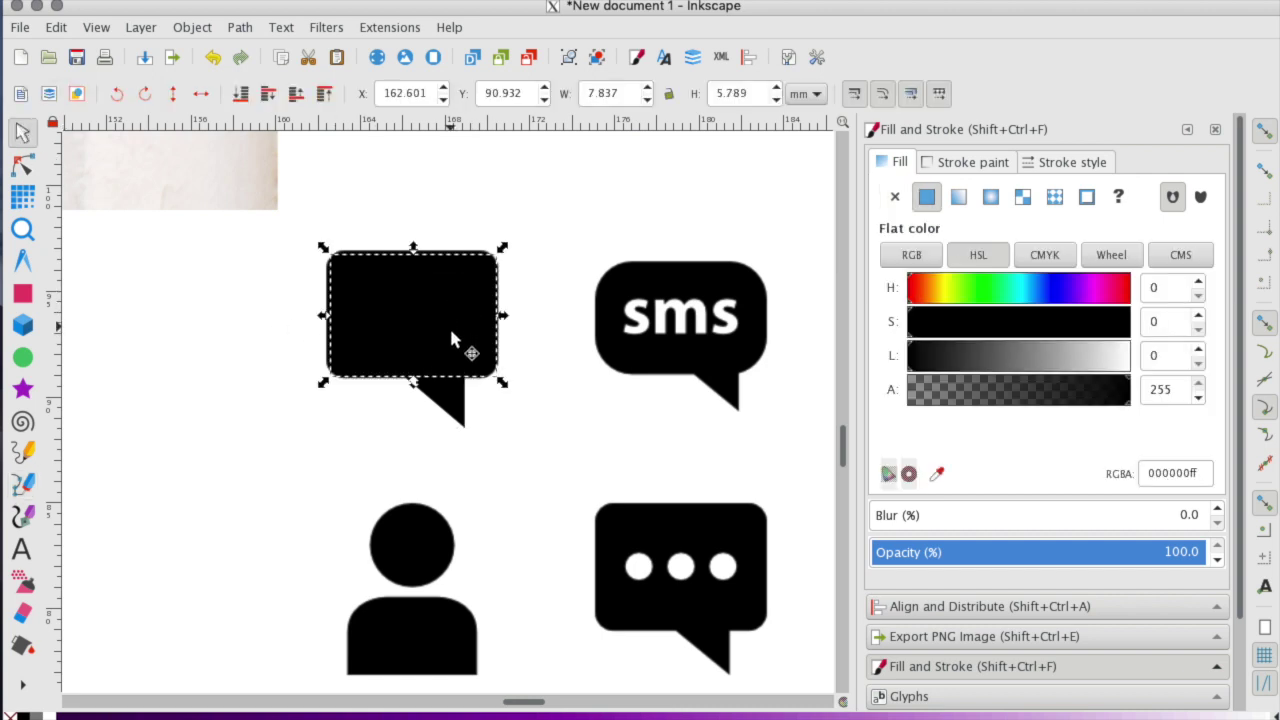
shift+click(457, 420)
click(457, 420)
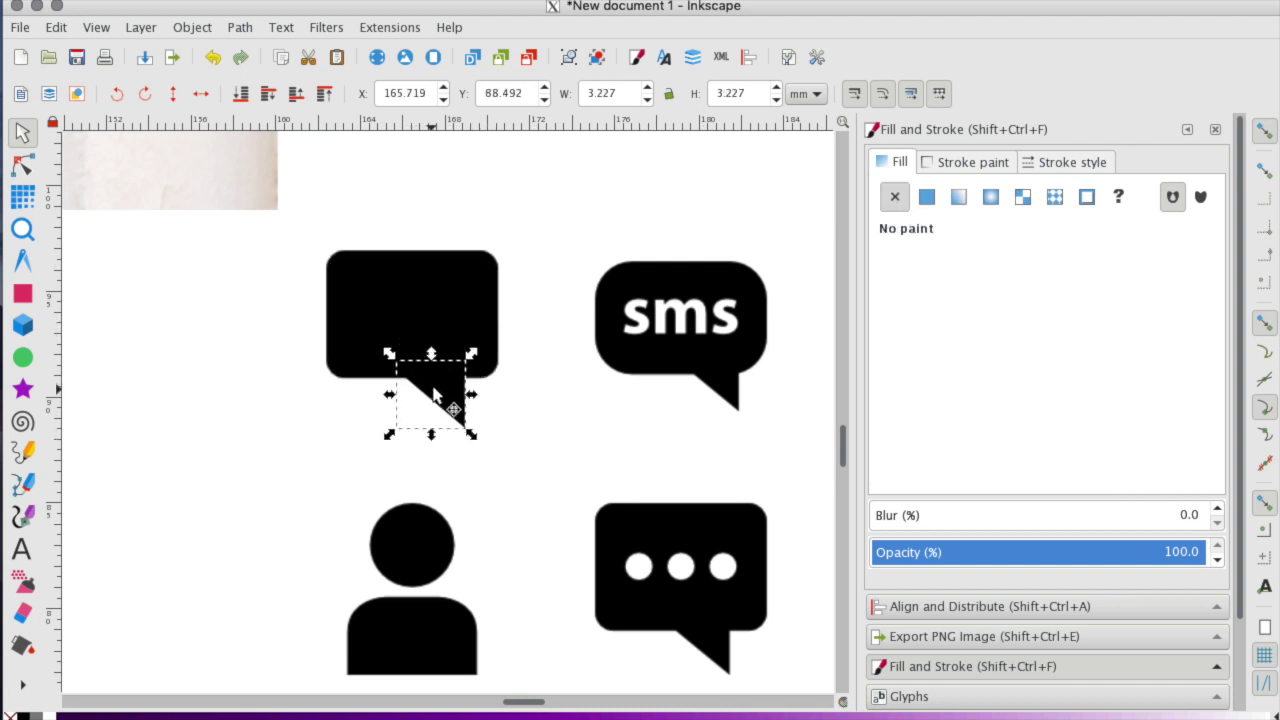
shift+click(434, 310)
drag(447, 392, 236, 418)
key(ctrl+z)
click(438, 405)
shift+click(357, 360)
drag(331, 346, 110, 386)
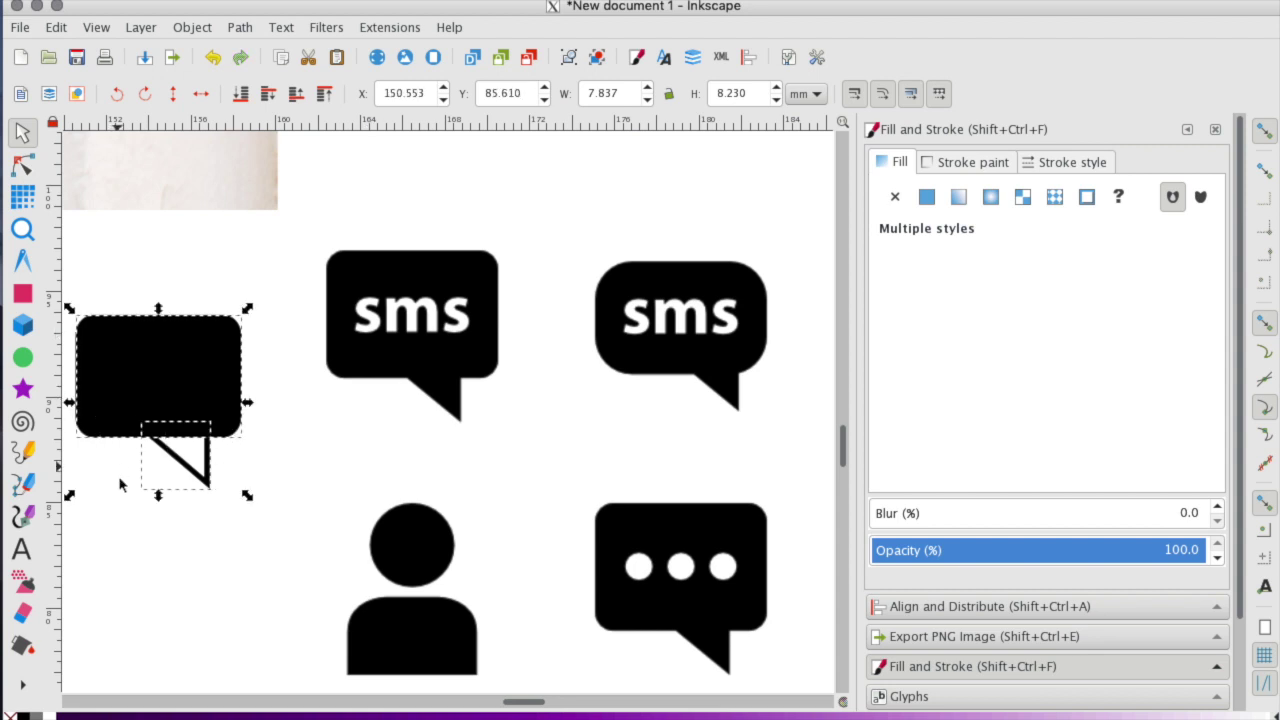
click(200, 491)
Give the tail triangle a flat black fill and no stroke.
click(203, 483)
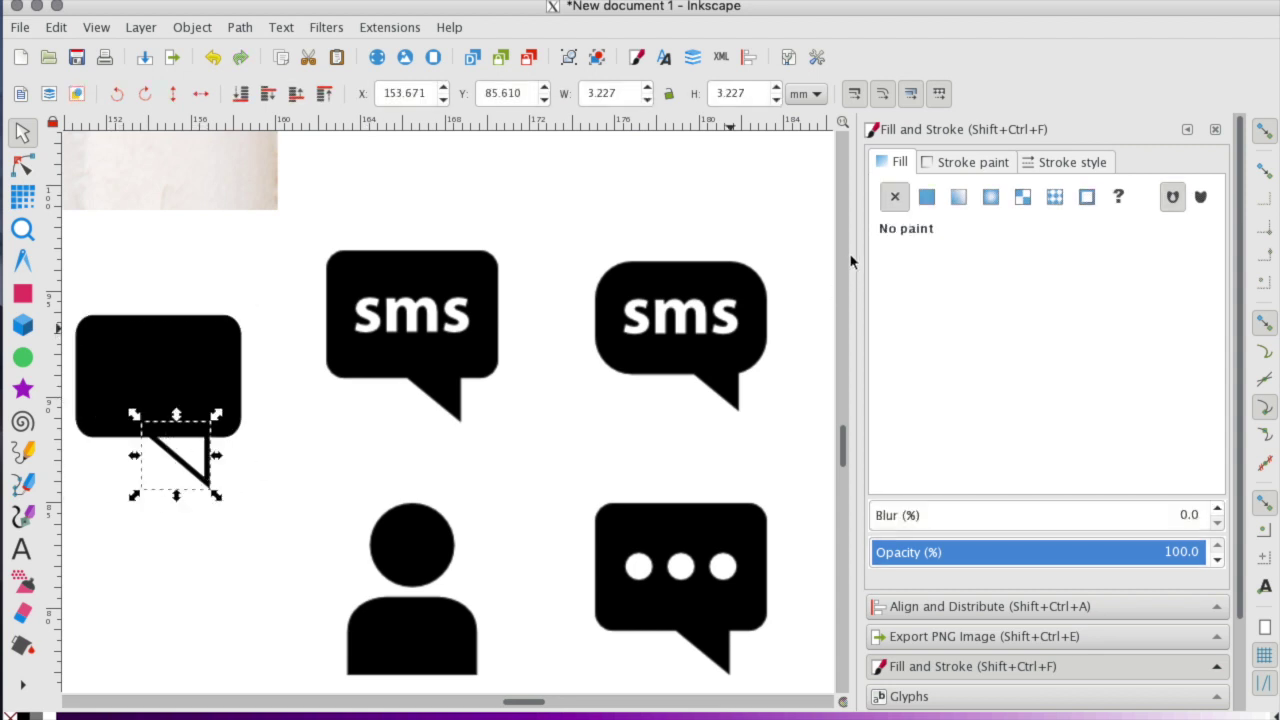
click(975, 163)
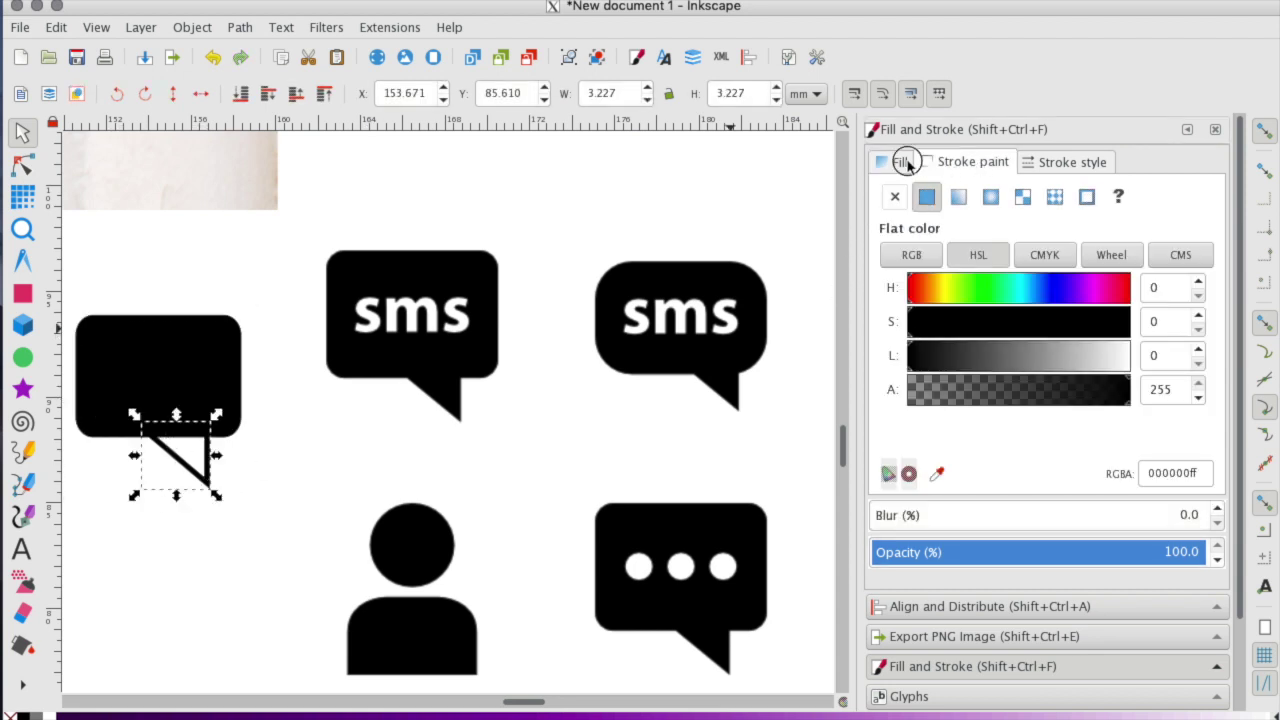
click(902, 162)
click(926, 196)
click(962, 163)
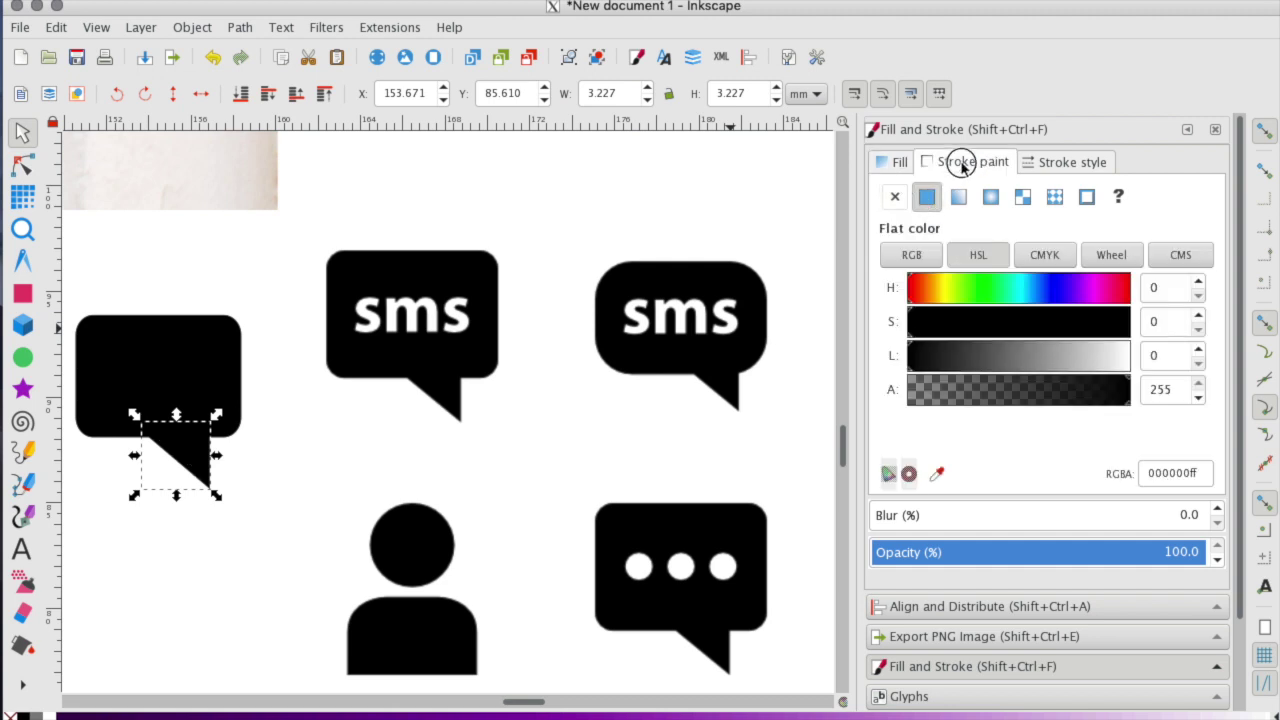
click(896, 198)
click(898, 163)
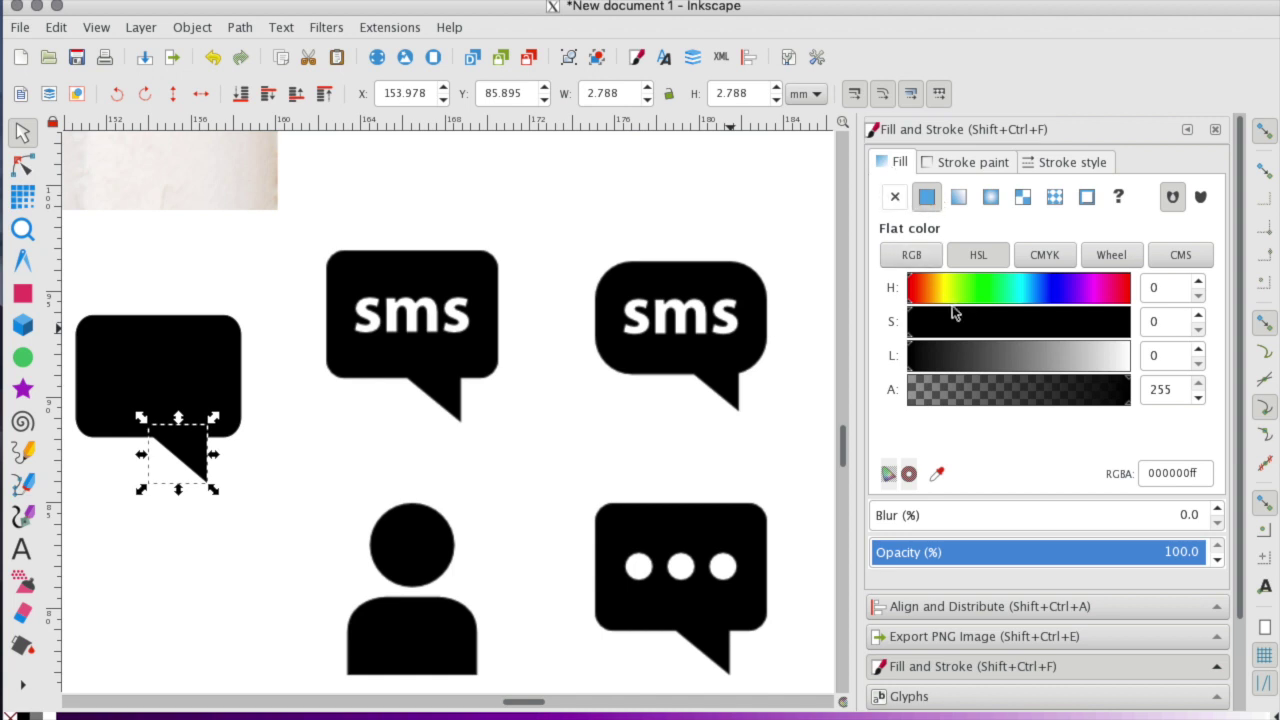
click(962, 163)
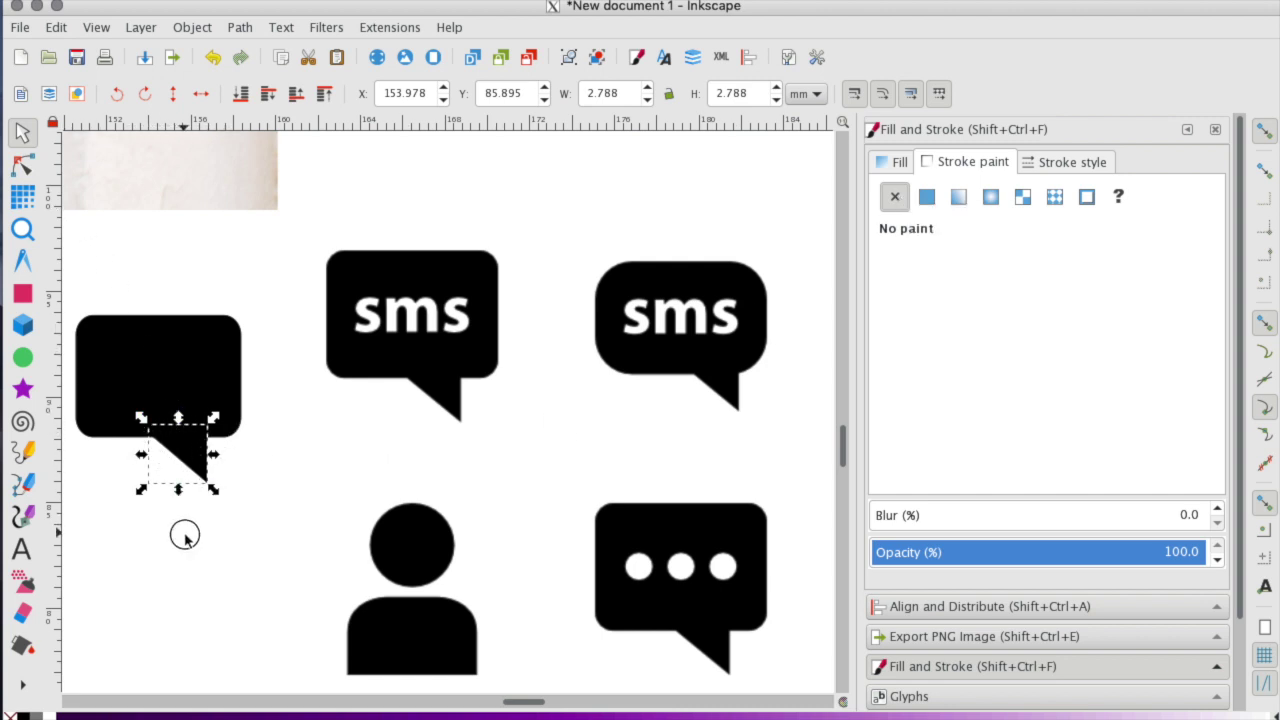
click(186, 531)
Union the rounded rectangle and tail triangle with Path > Union, then inspect the nodes.
click(183, 420)
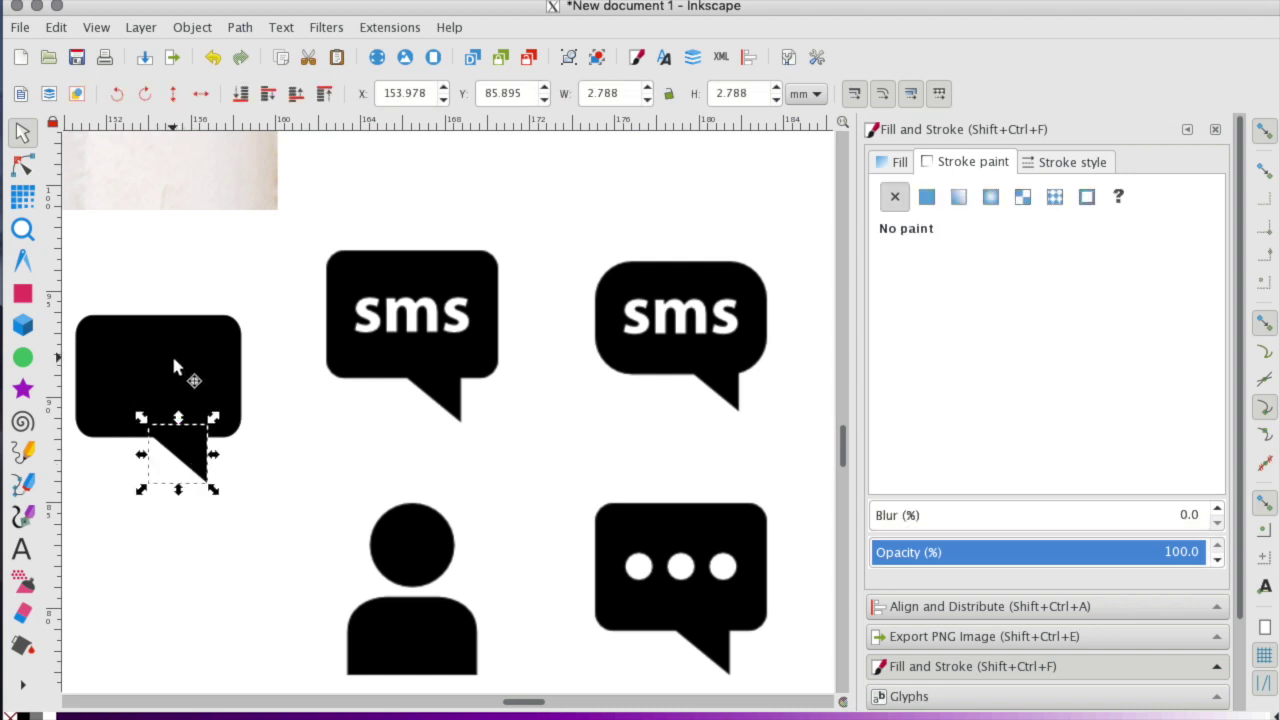
click(215, 472)
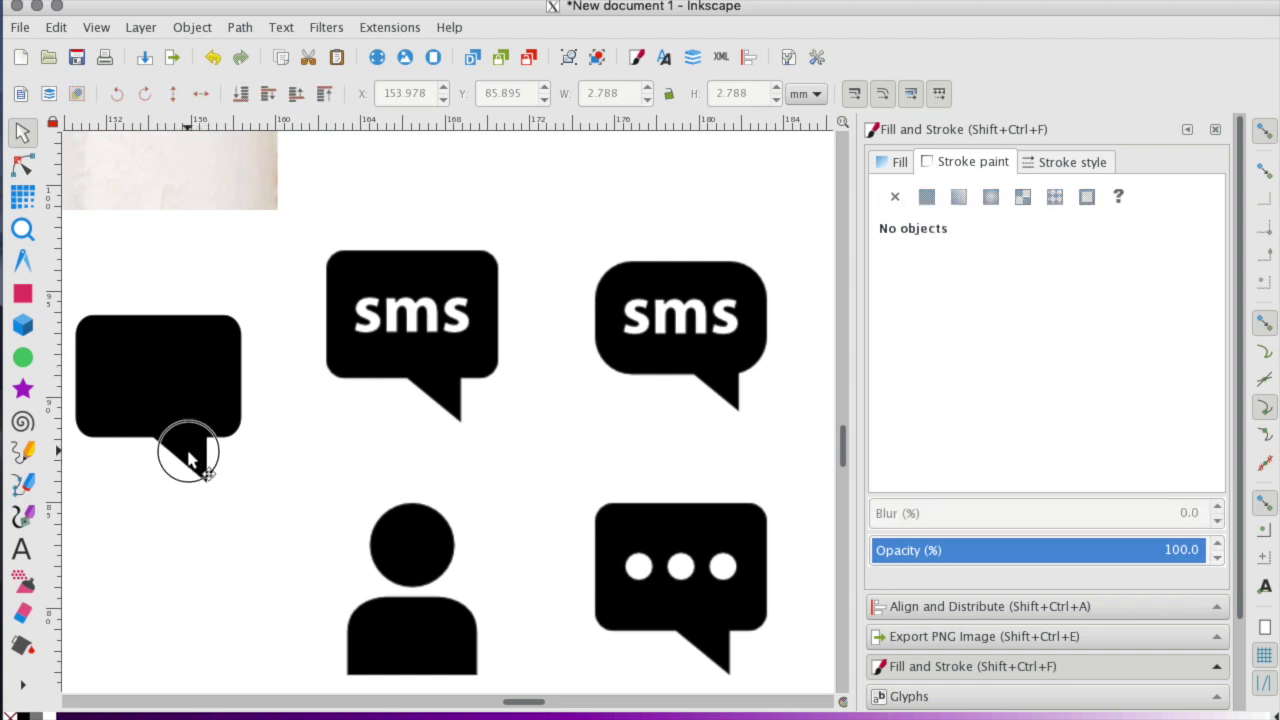
click(190, 460)
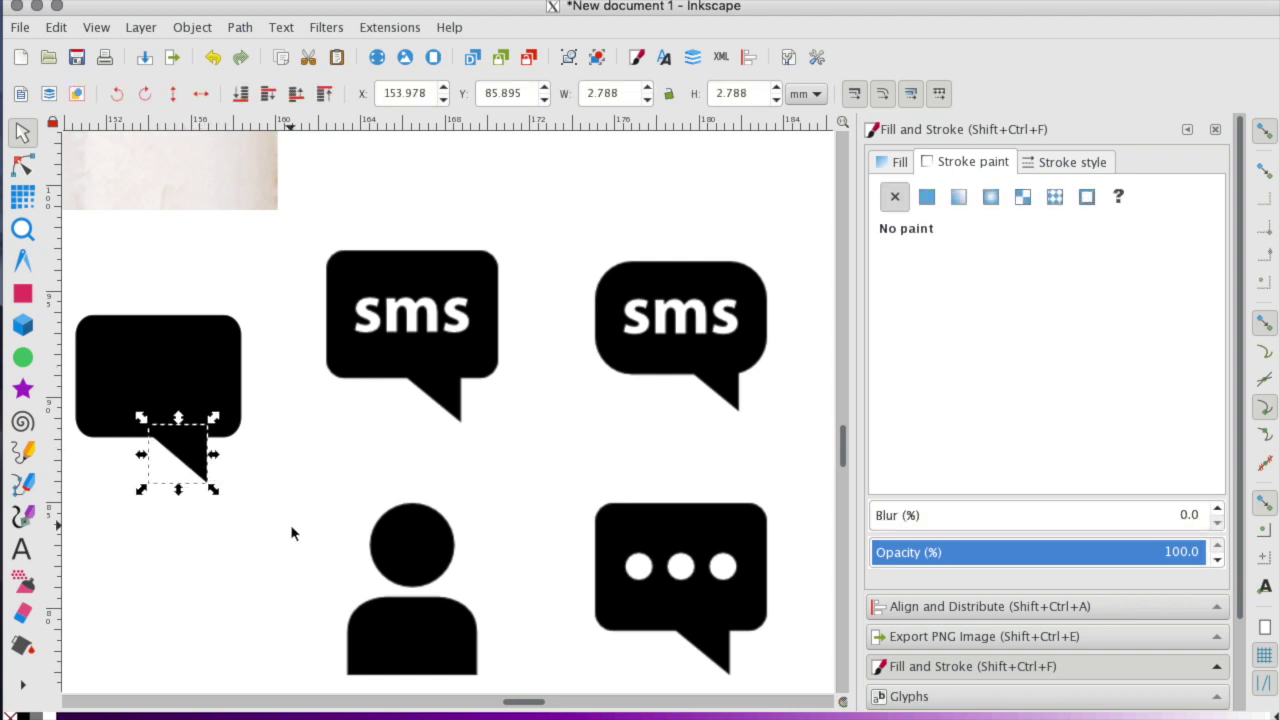
shift+click(186, 368)
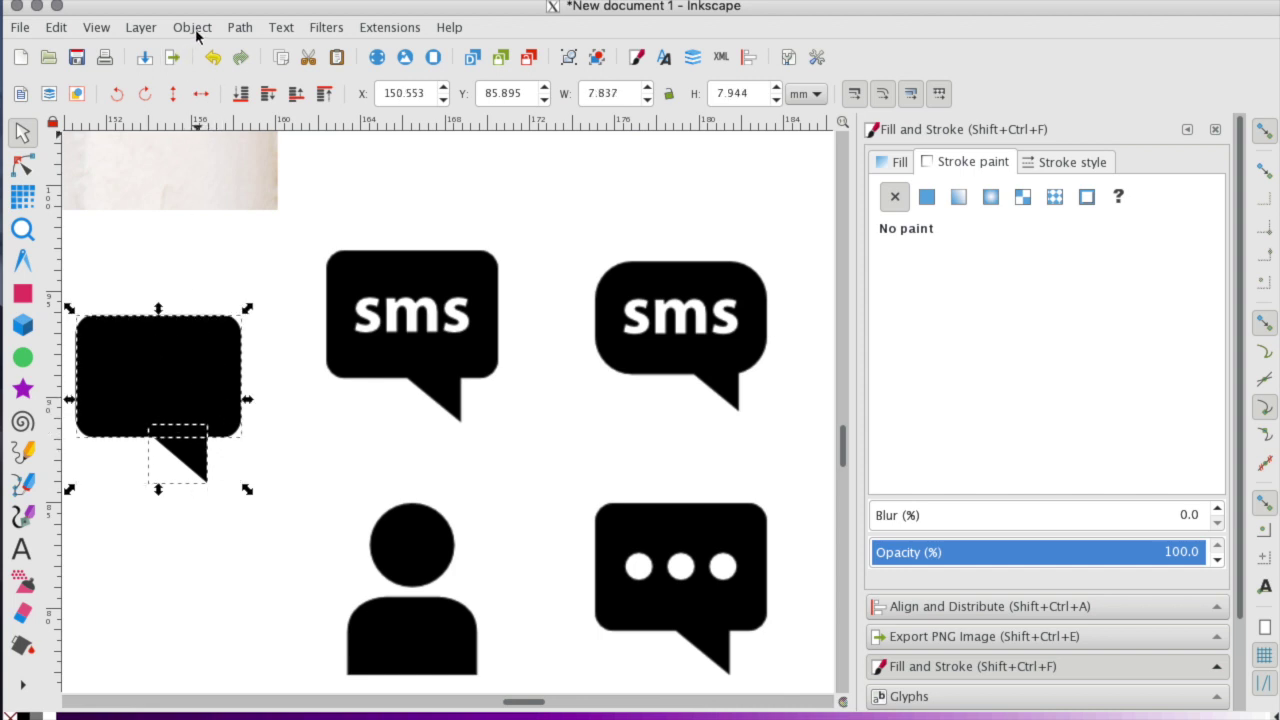
click(240, 28)
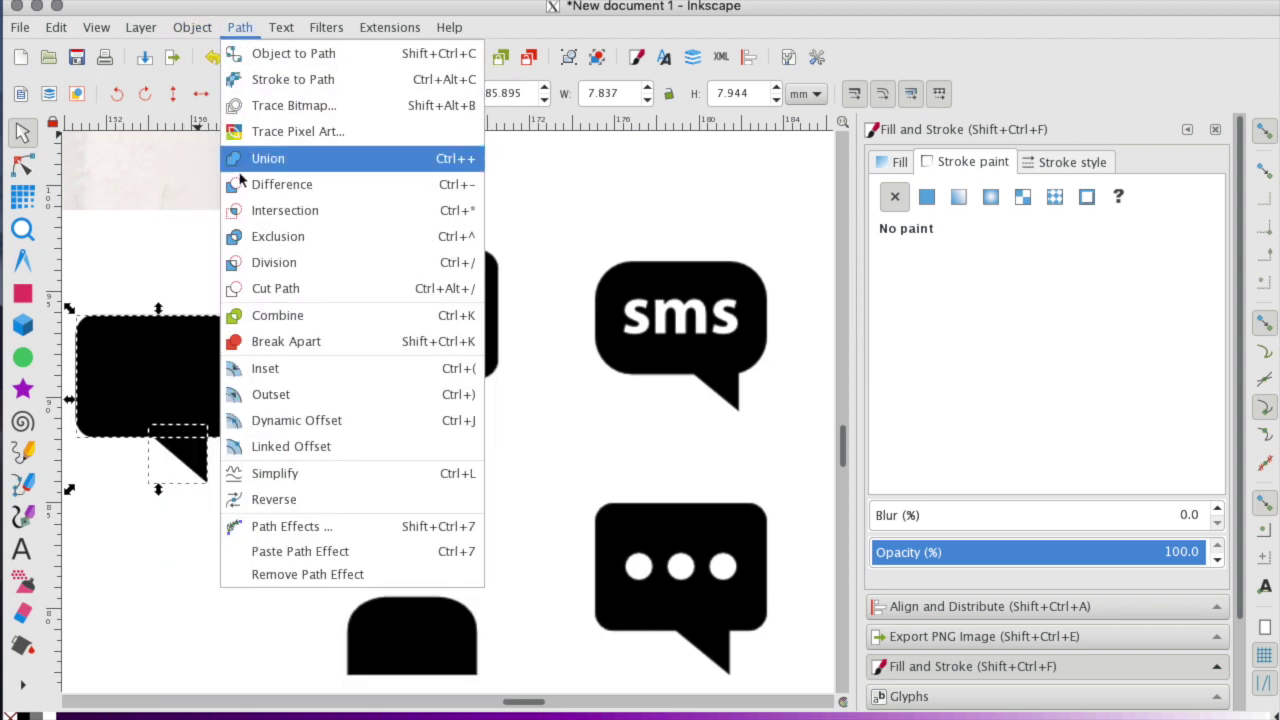
click(264, 160)
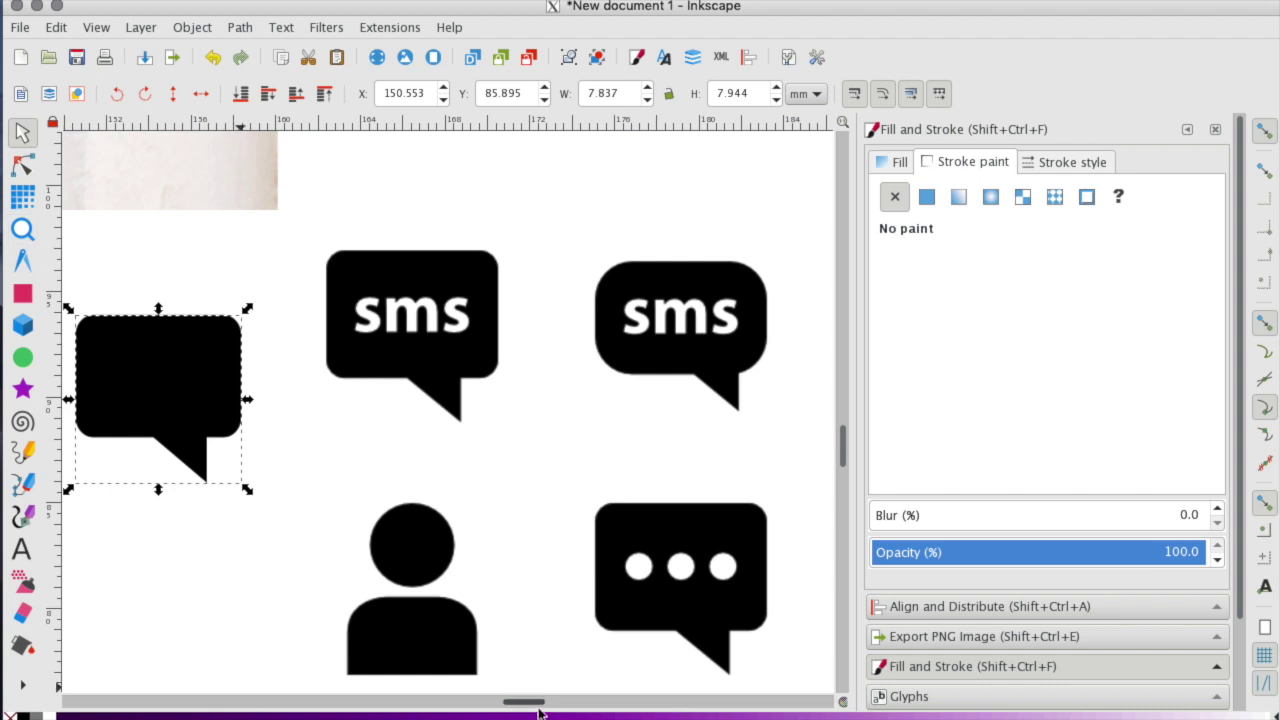
drag(523, 708, 506, 702)
click(21, 164)
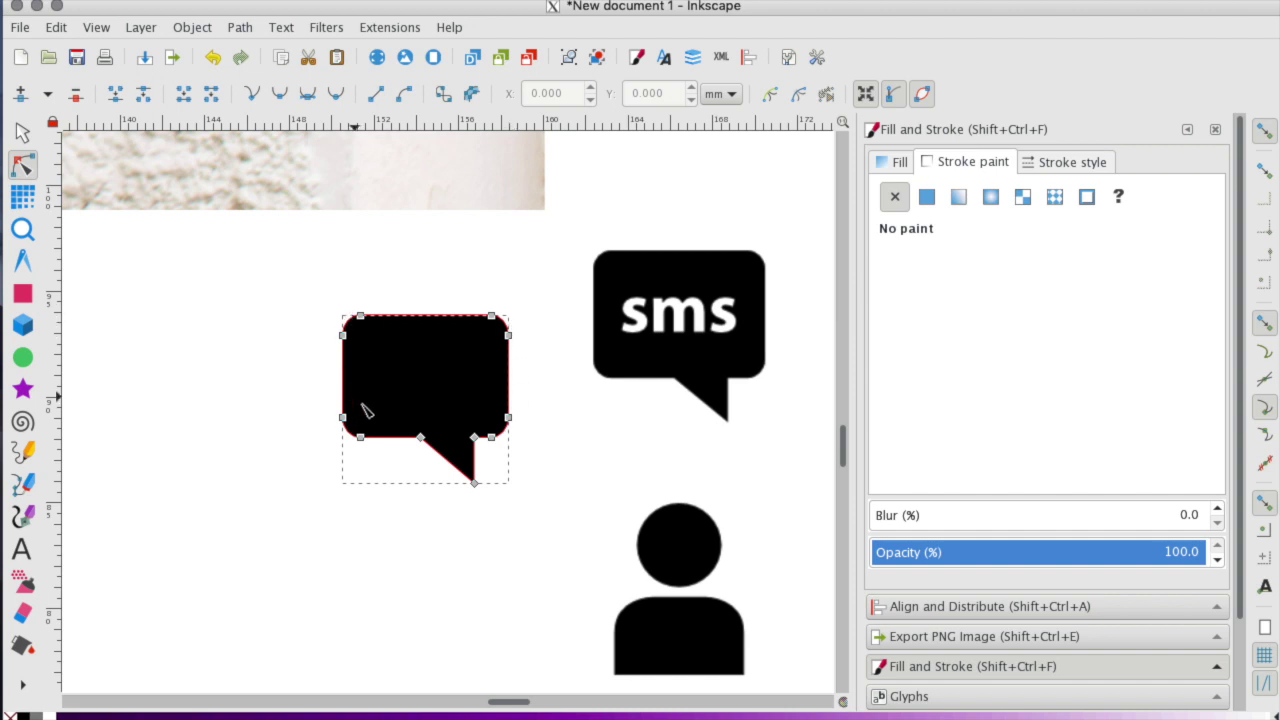
click(303, 537)
click(486, 429)
Deselect the speech bubble and get ready to add text above it.
click(21, 549)
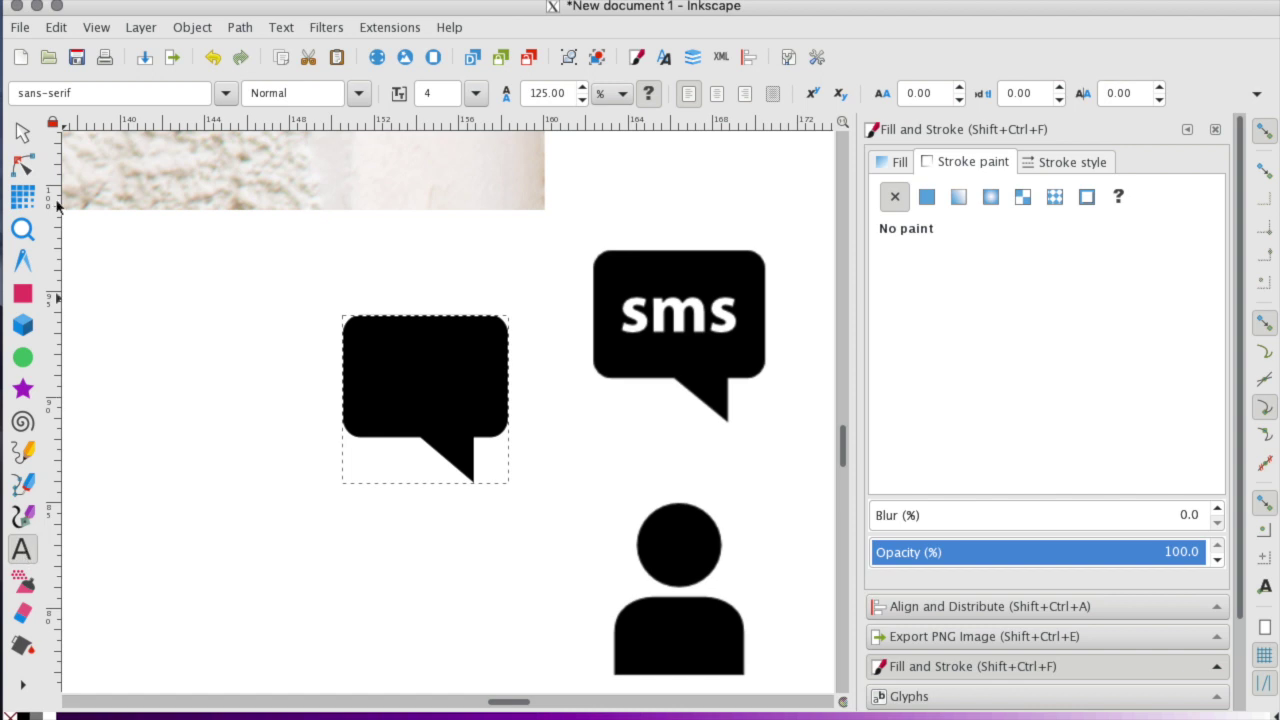
click(22, 132)
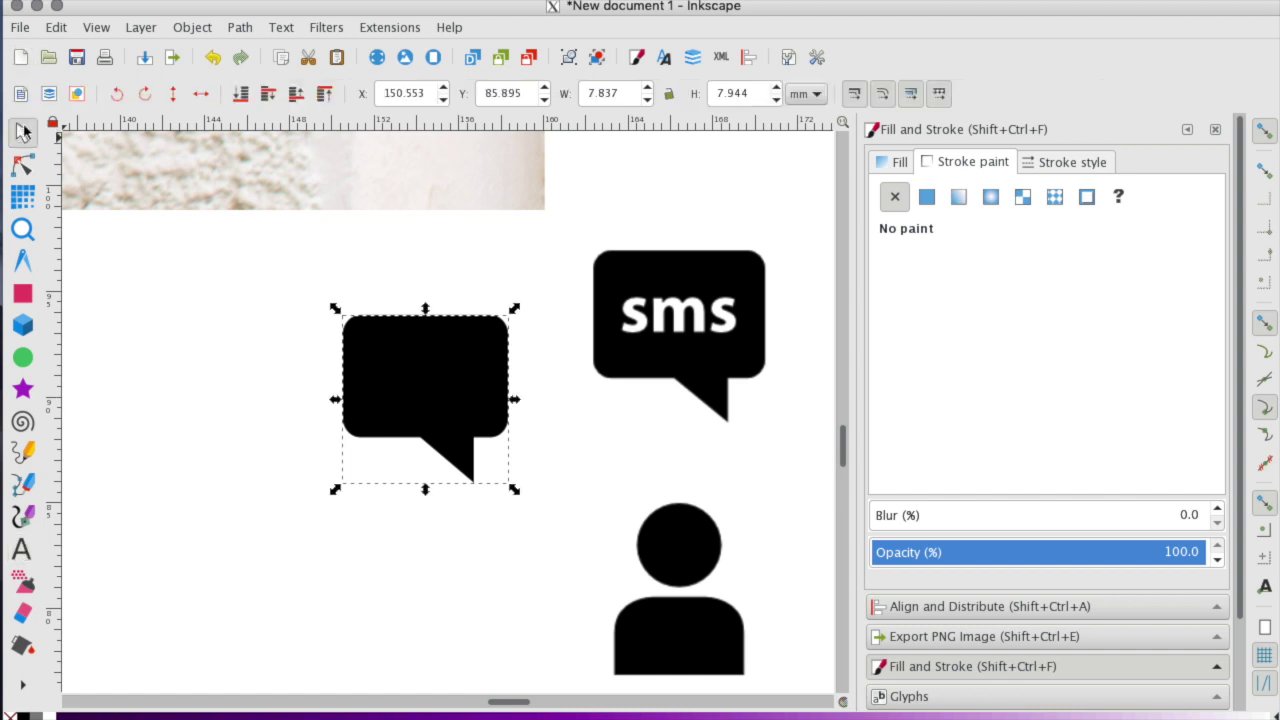
click(630, 388)
scroll(630, 388, right, 3)
click(22, 549)
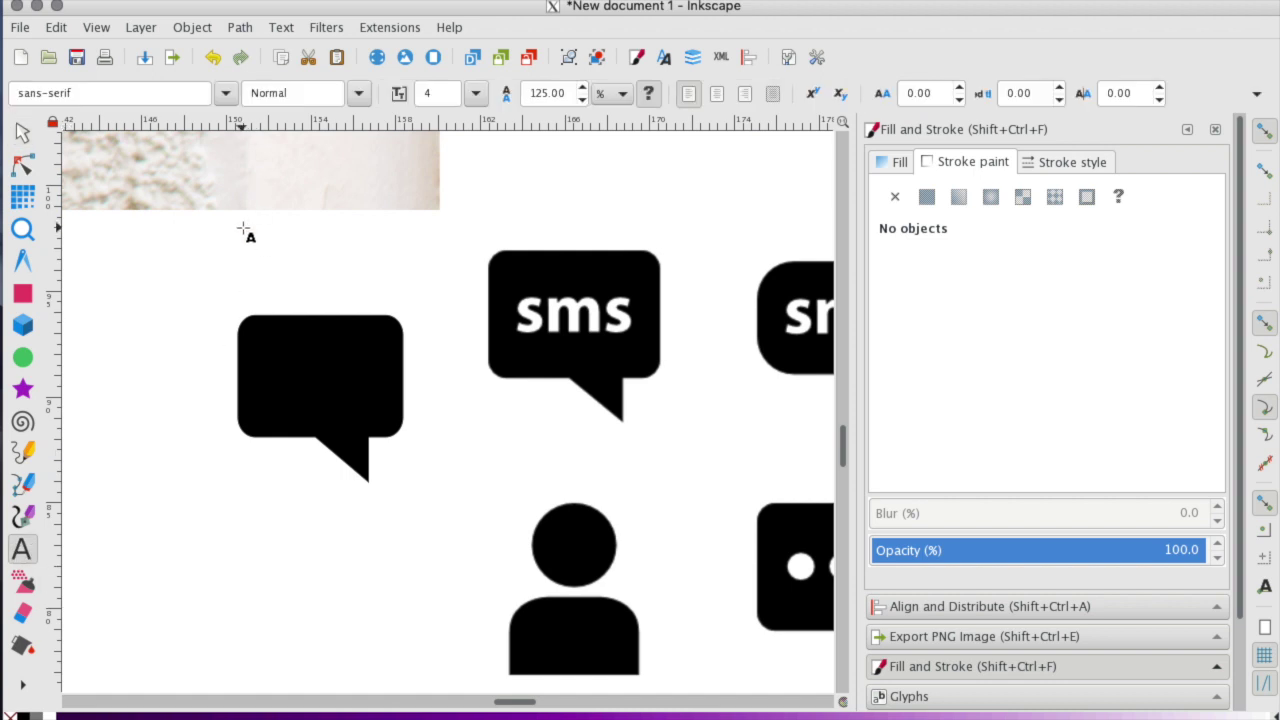
drag(244, 228, 370, 300)
key(F1)
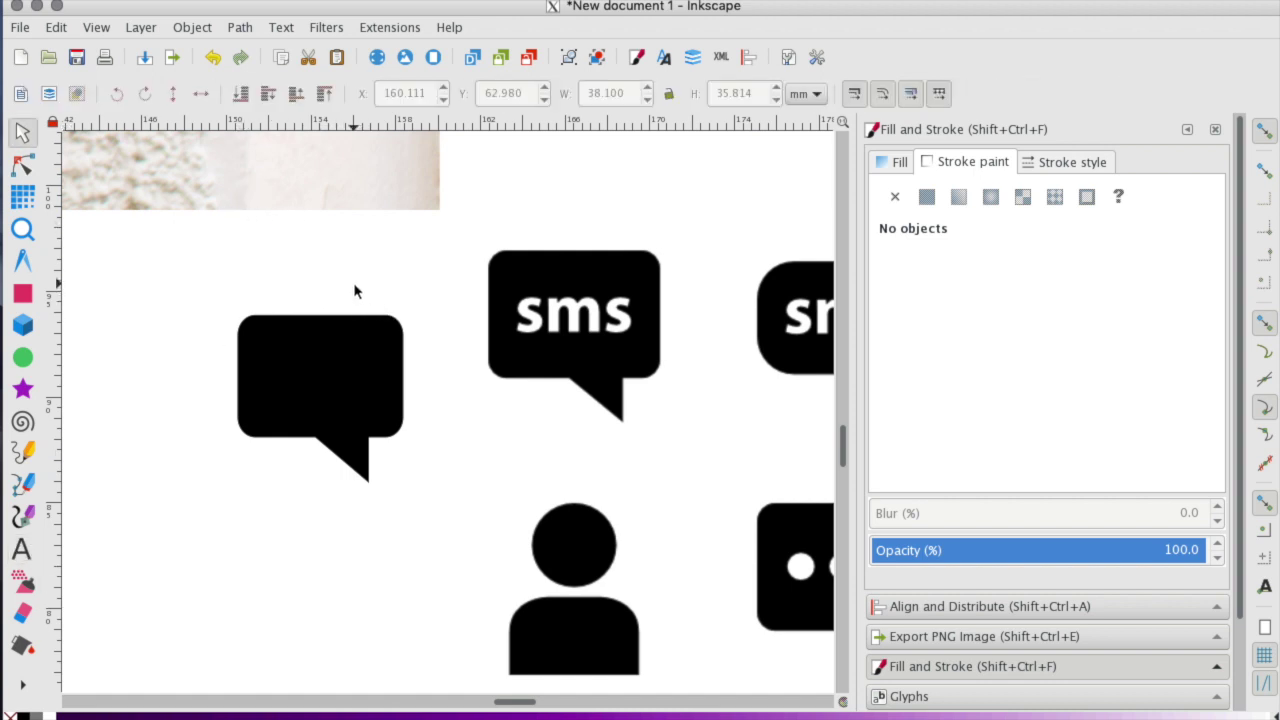
click(22, 550)
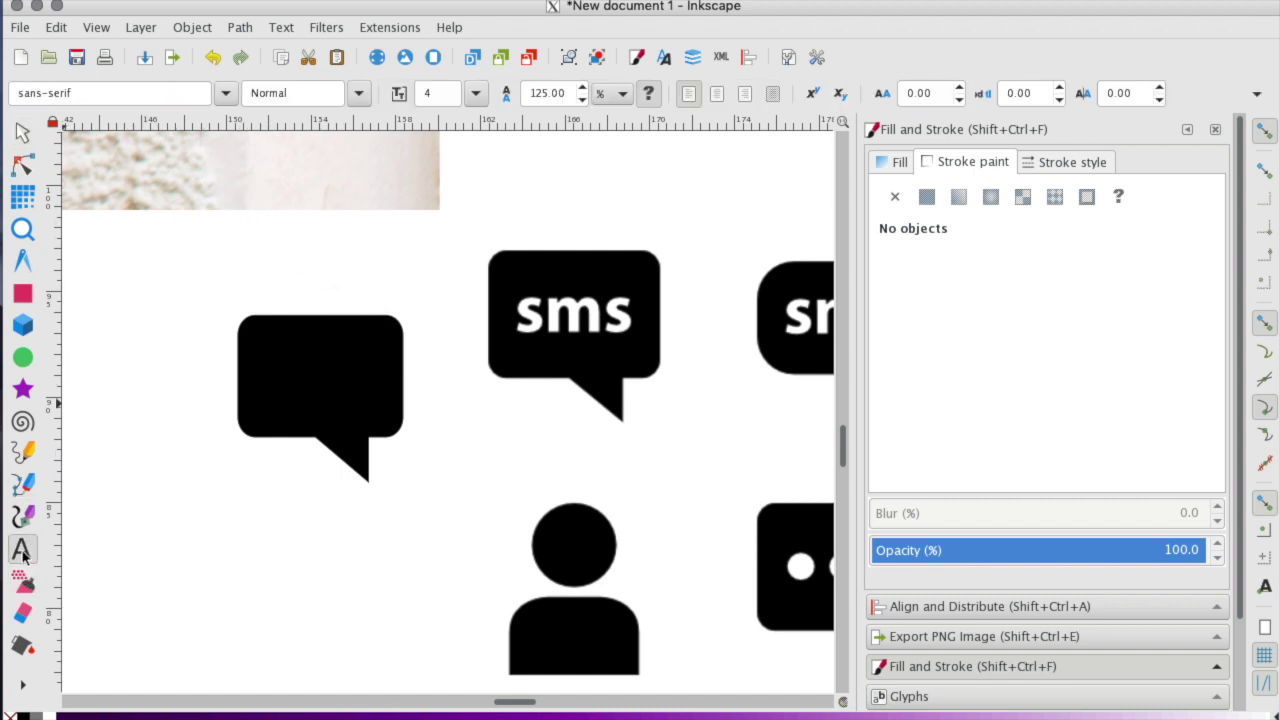
Type 'sms' just above the bubble at font size 24.
click(198, 281)
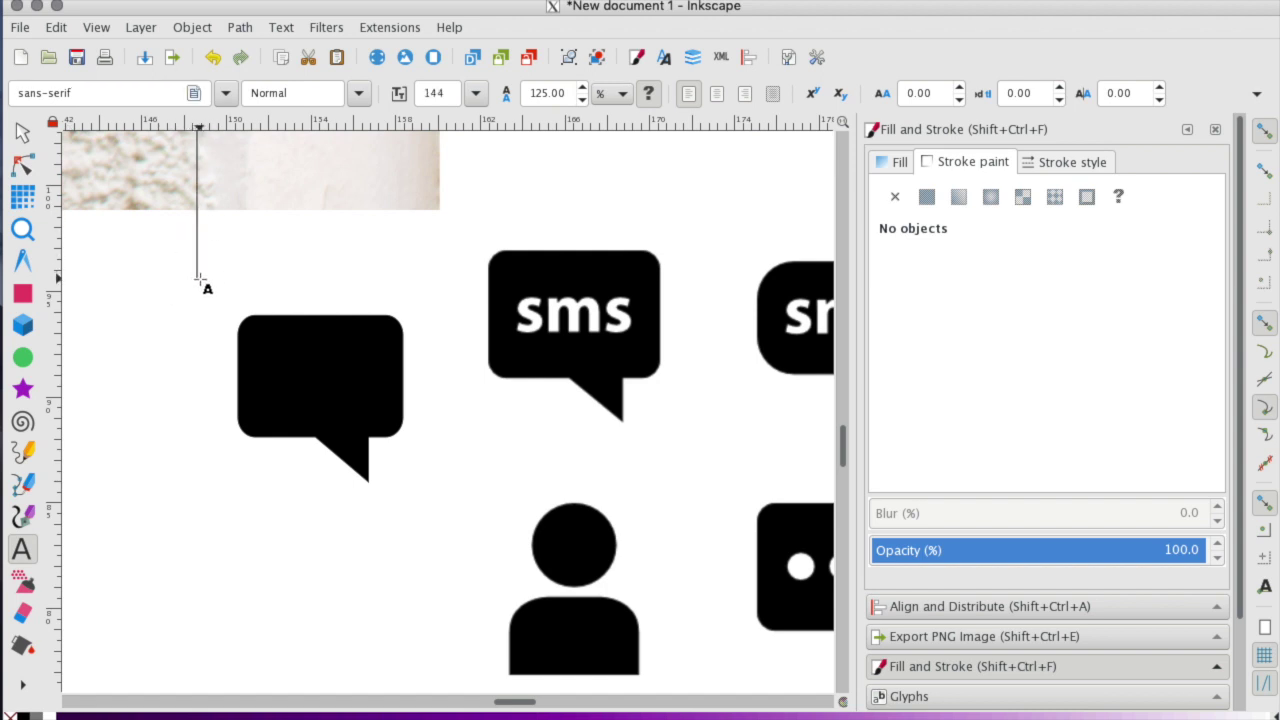
scroll(200, 251, up, 2)
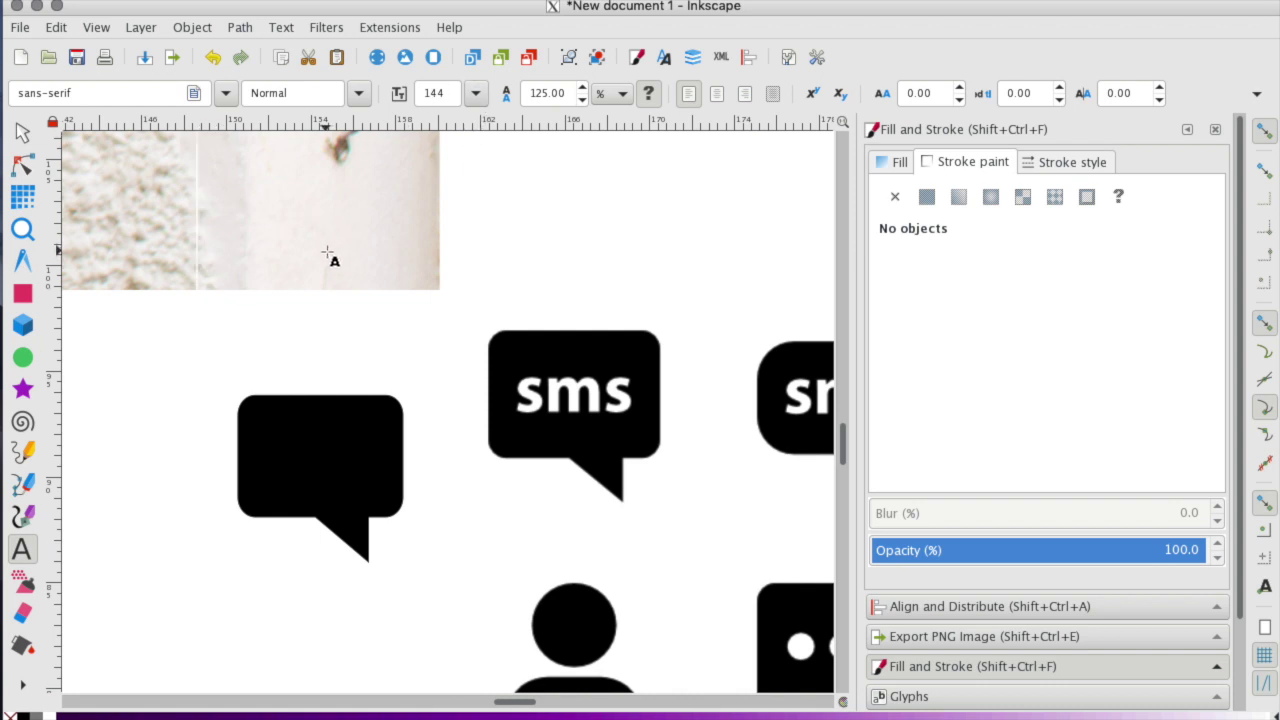
text(s)
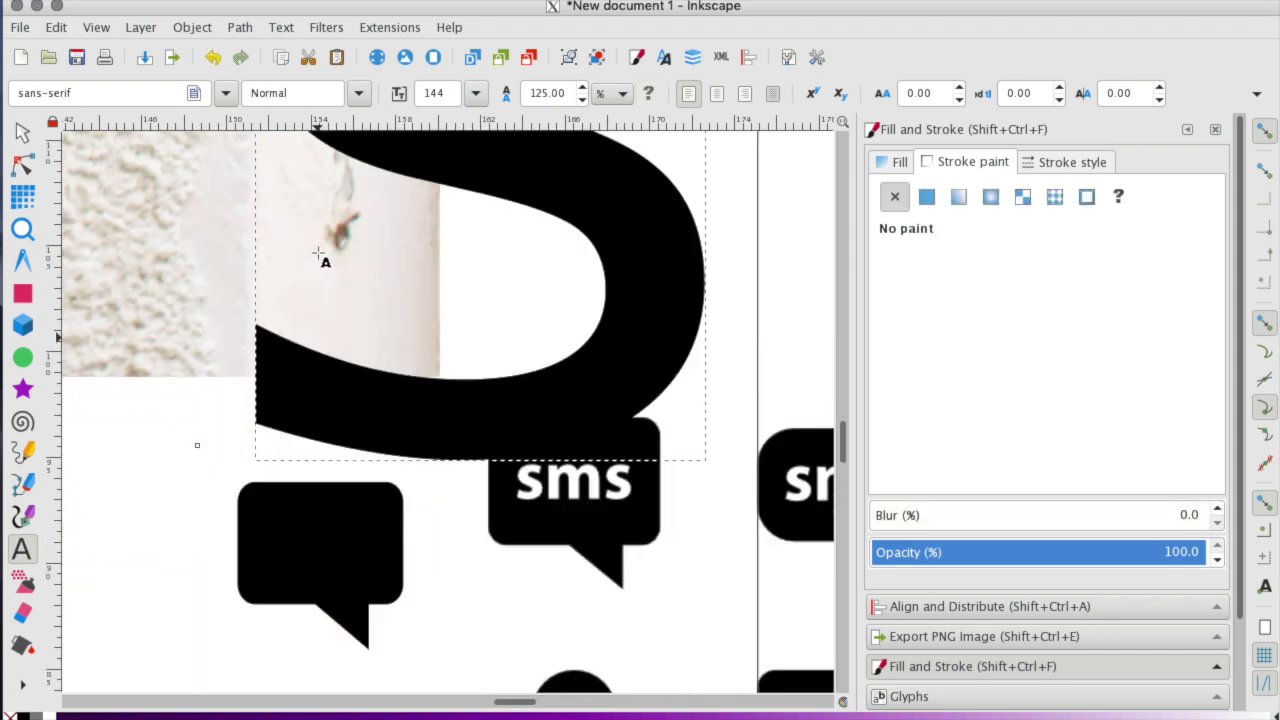
scroll(457, 180, up, 2)
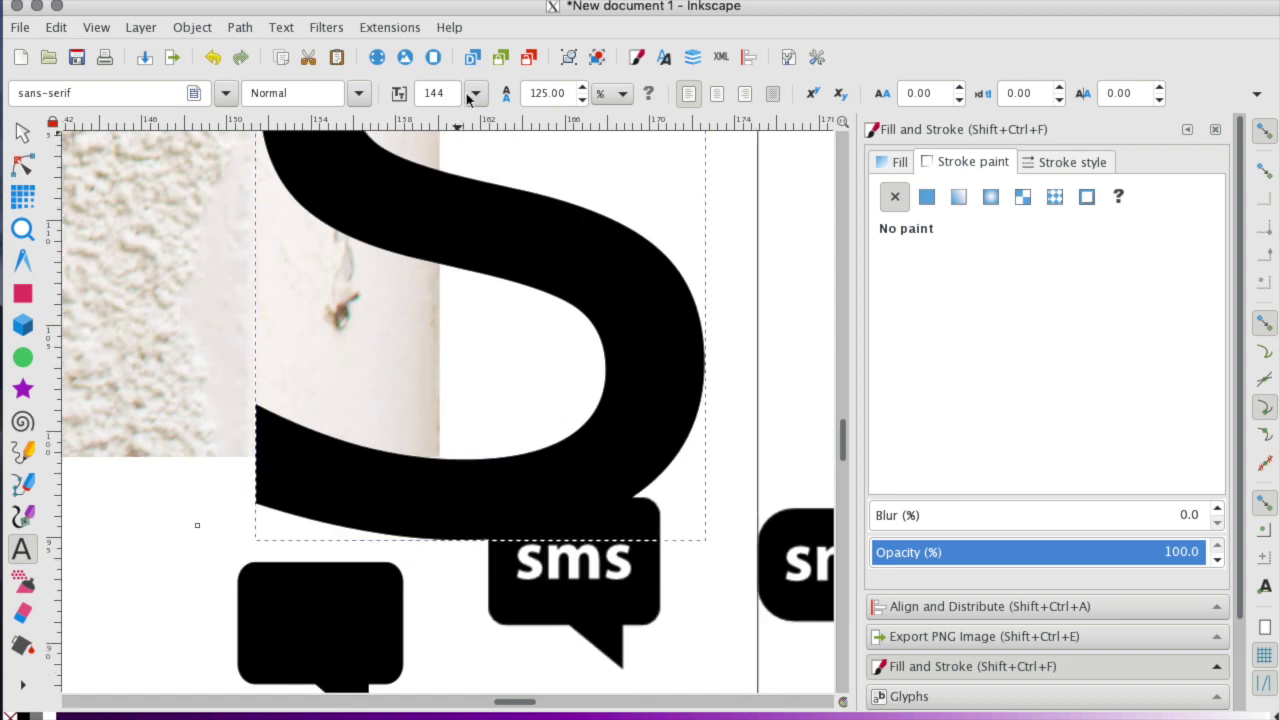
click(474, 93)
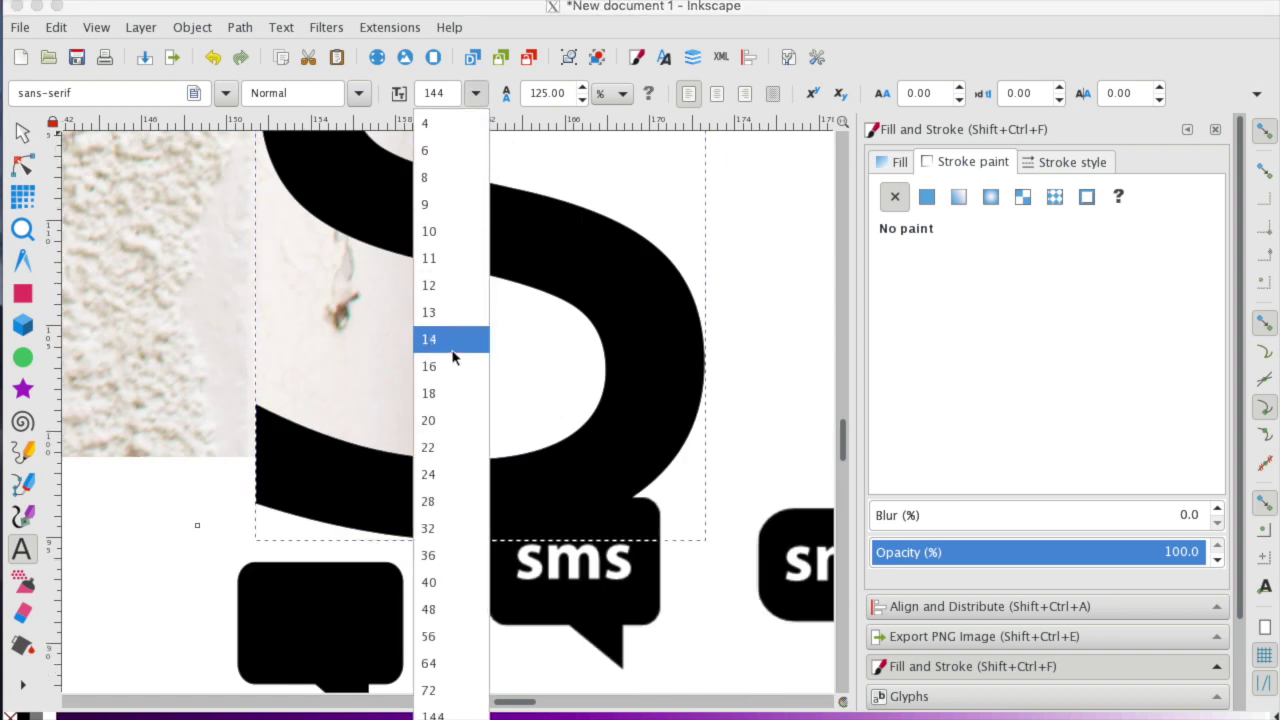
click(450, 474)
scroll(425, 432, down, 2)
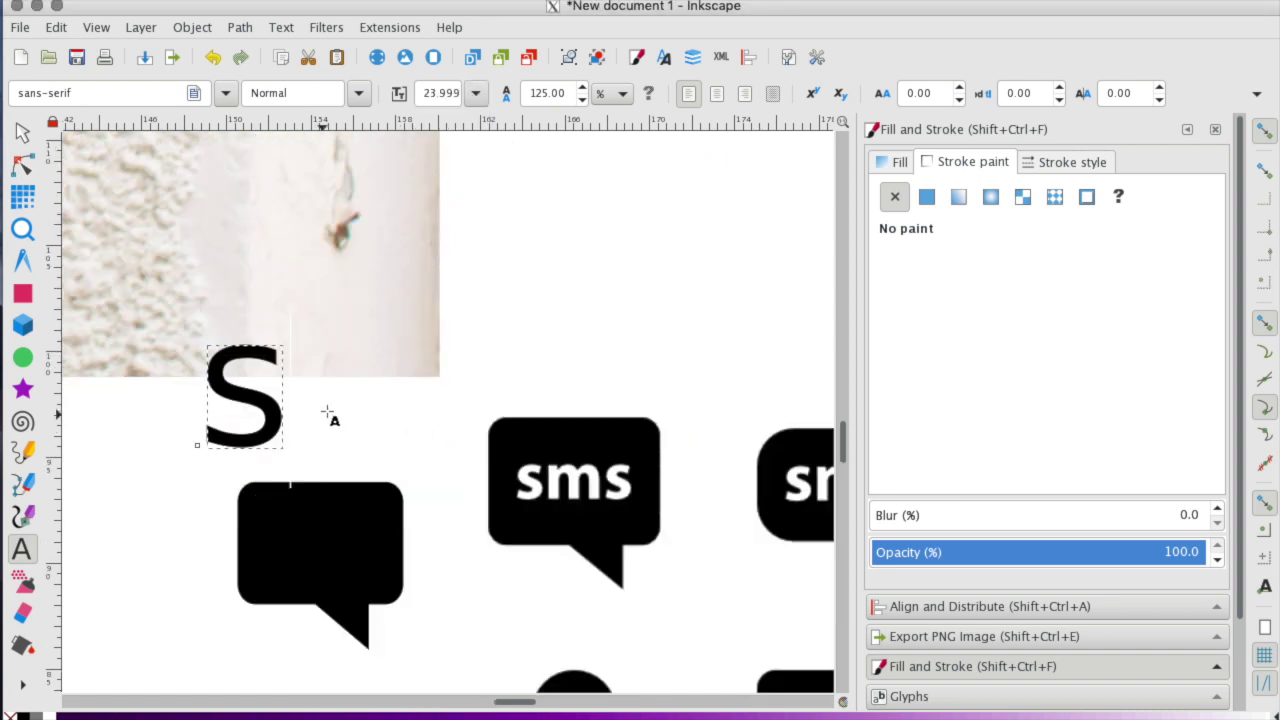
key(F1)
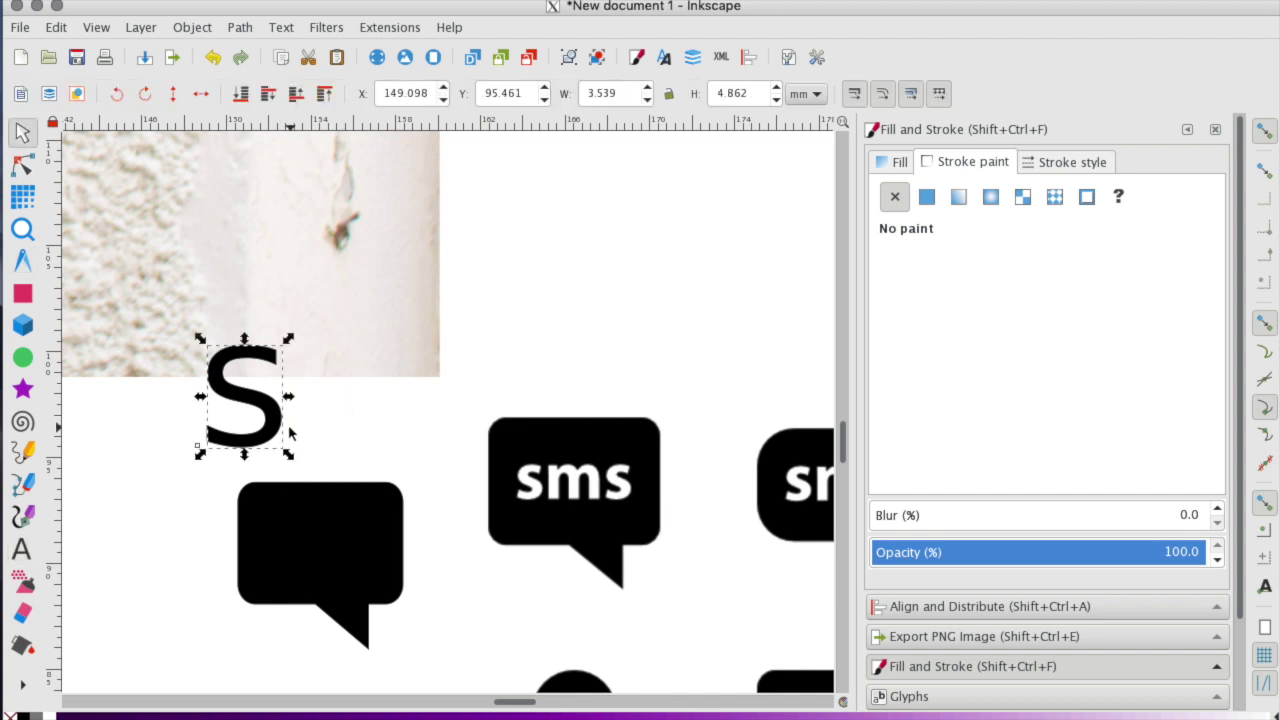
click(284, 428)
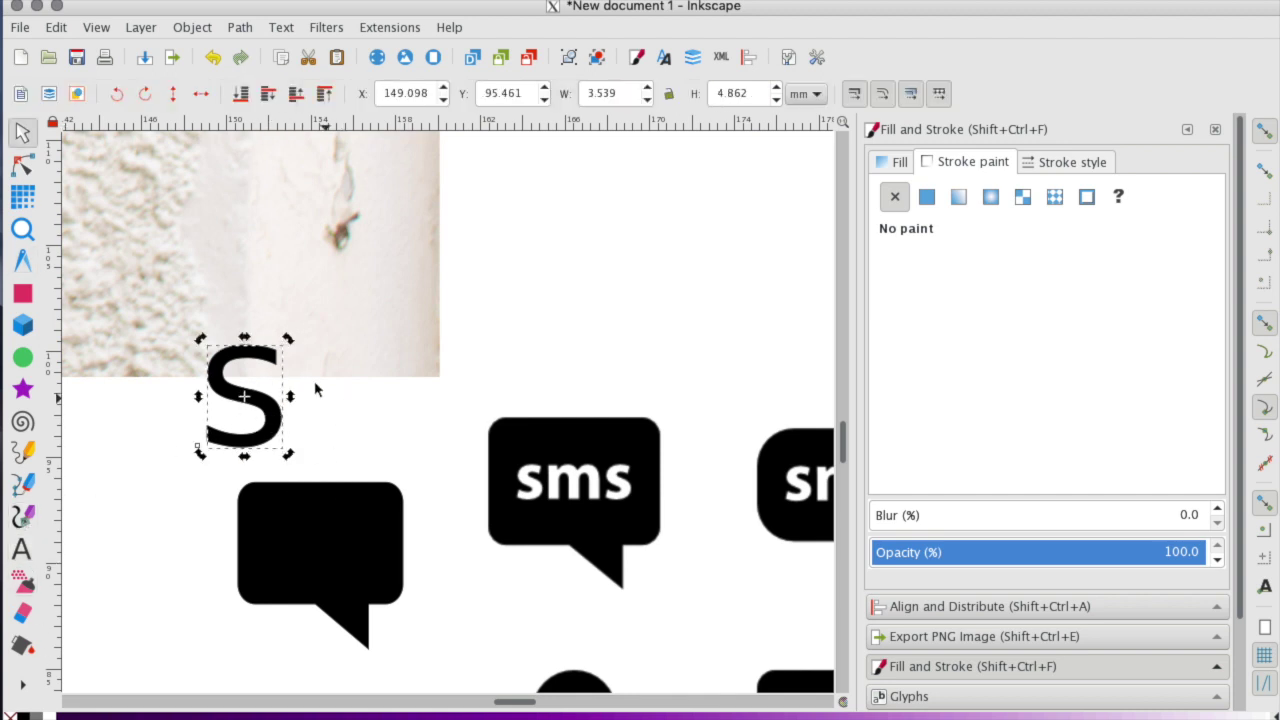
click(10, 546)
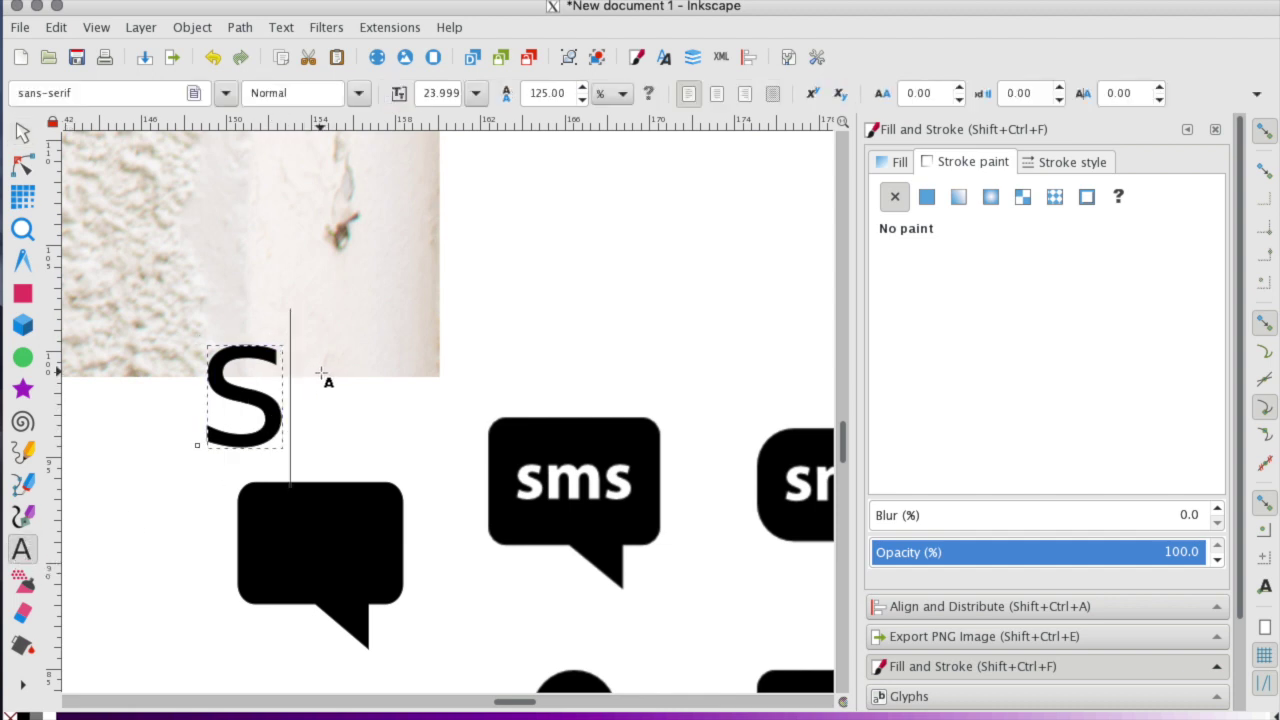
text(ms)
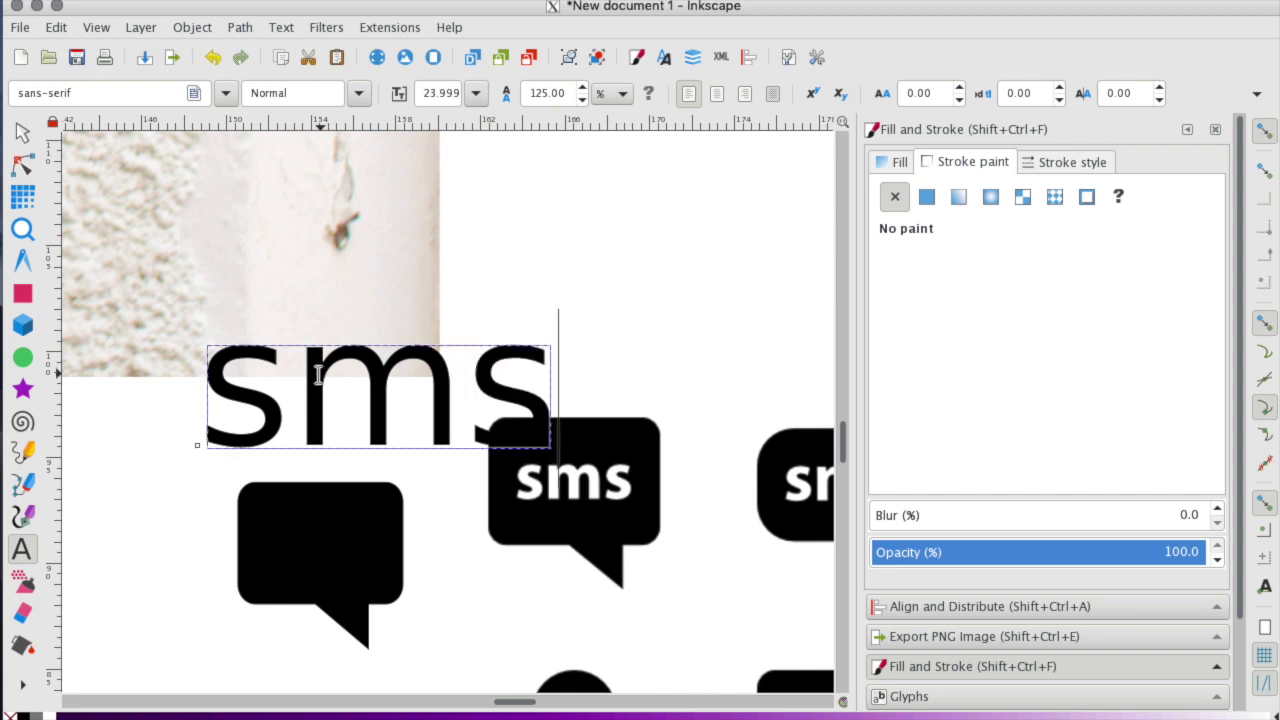
Shrink the sms text to about 5.92 × 1.78 mm and place it just above the sms bubble.
click(24, 143)
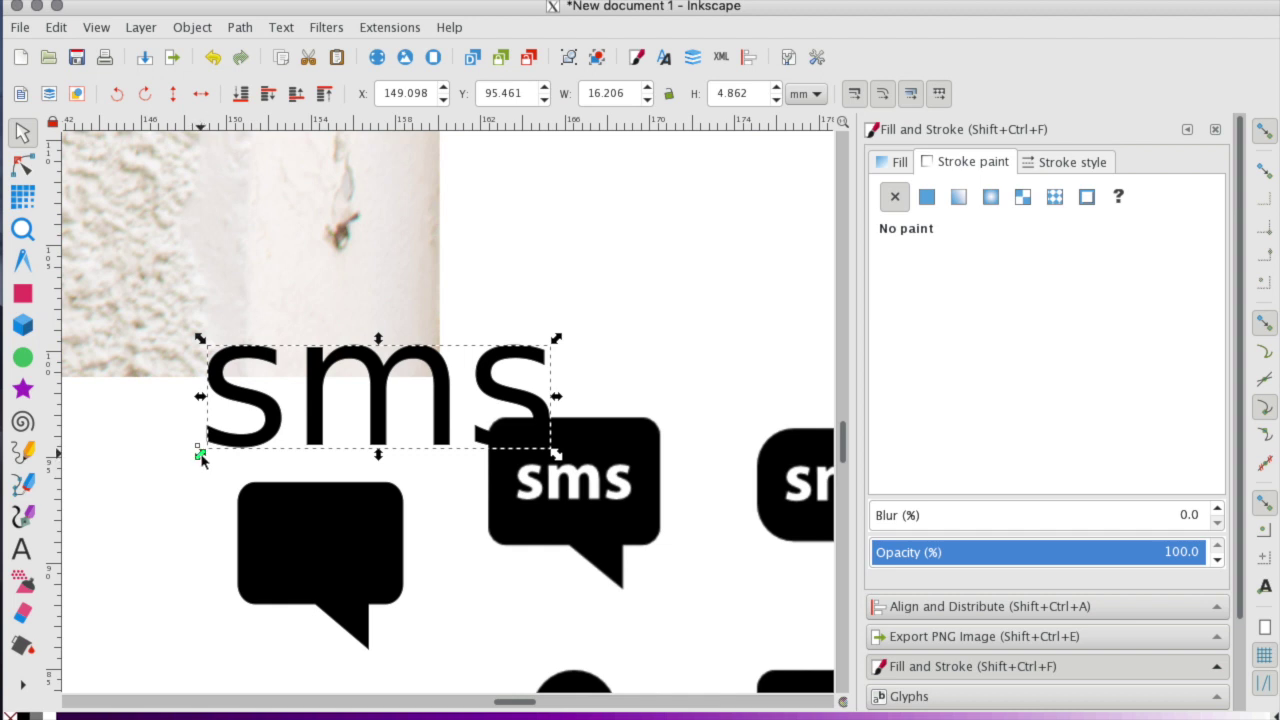
drag(200, 456, 423, 391)
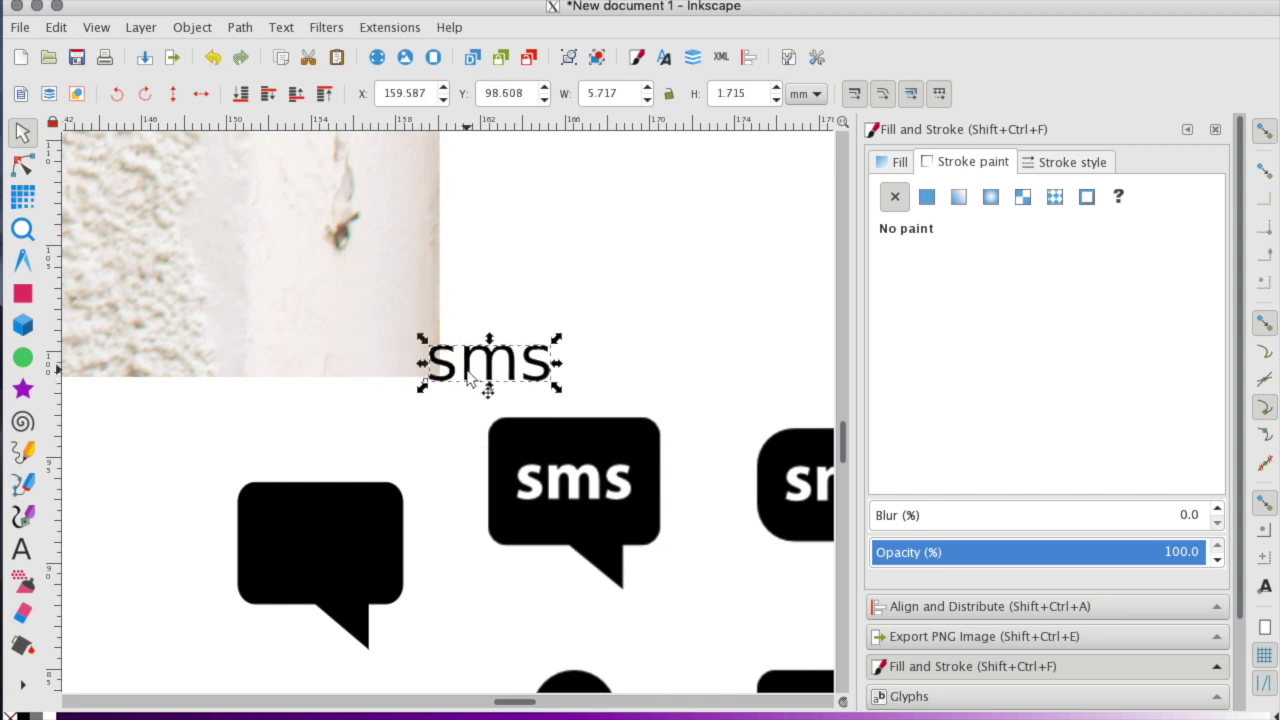
drag(470, 372, 498, 398)
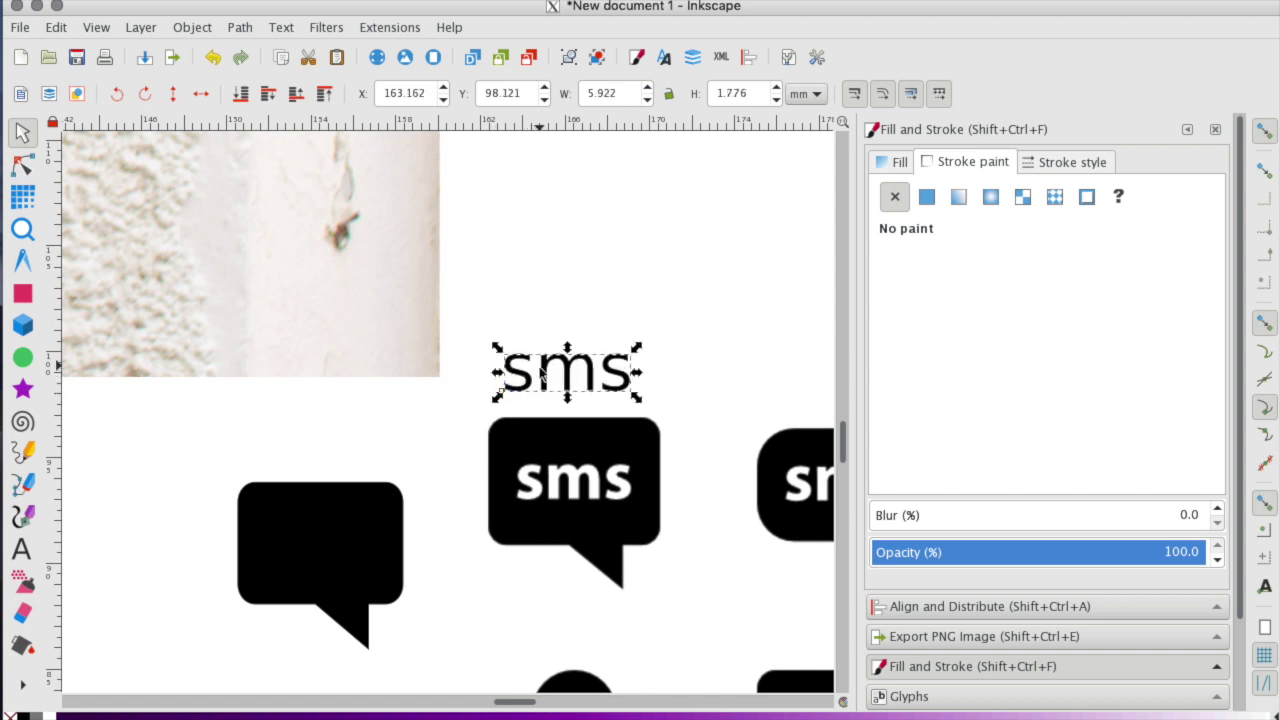
click(563, 394)
click(557, 391)
mouse_move(557, 391)
mouse_down()
mouse_move(545, 482)
mouse_move(542, 372)
mouse_up()
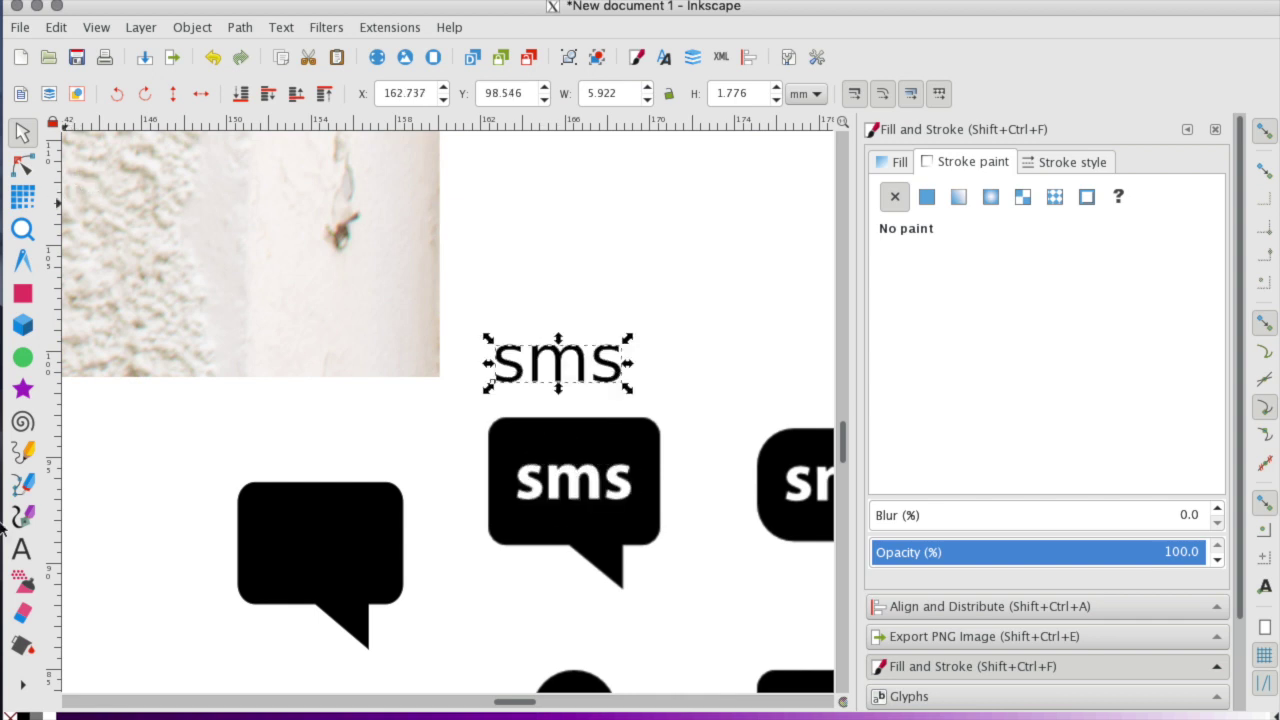
click(26, 556)
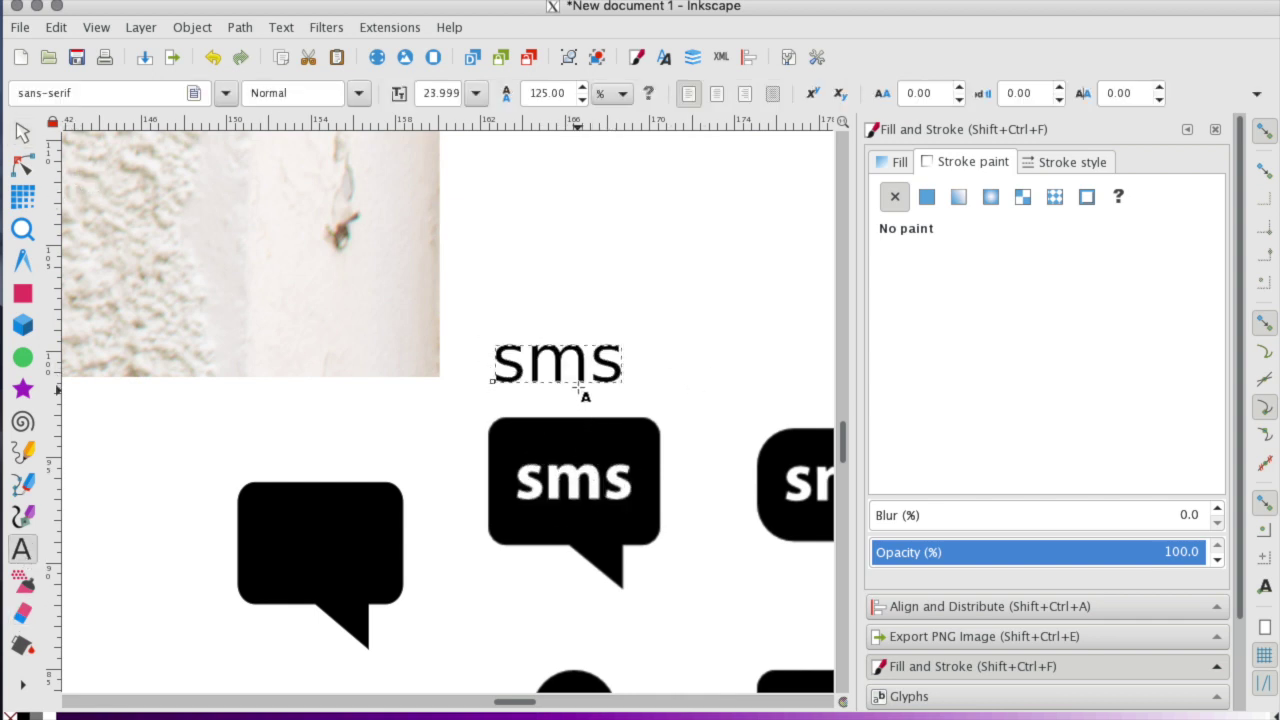
Select all the sms characters and change their font style from italic to Bold.
key(ctrl+a)
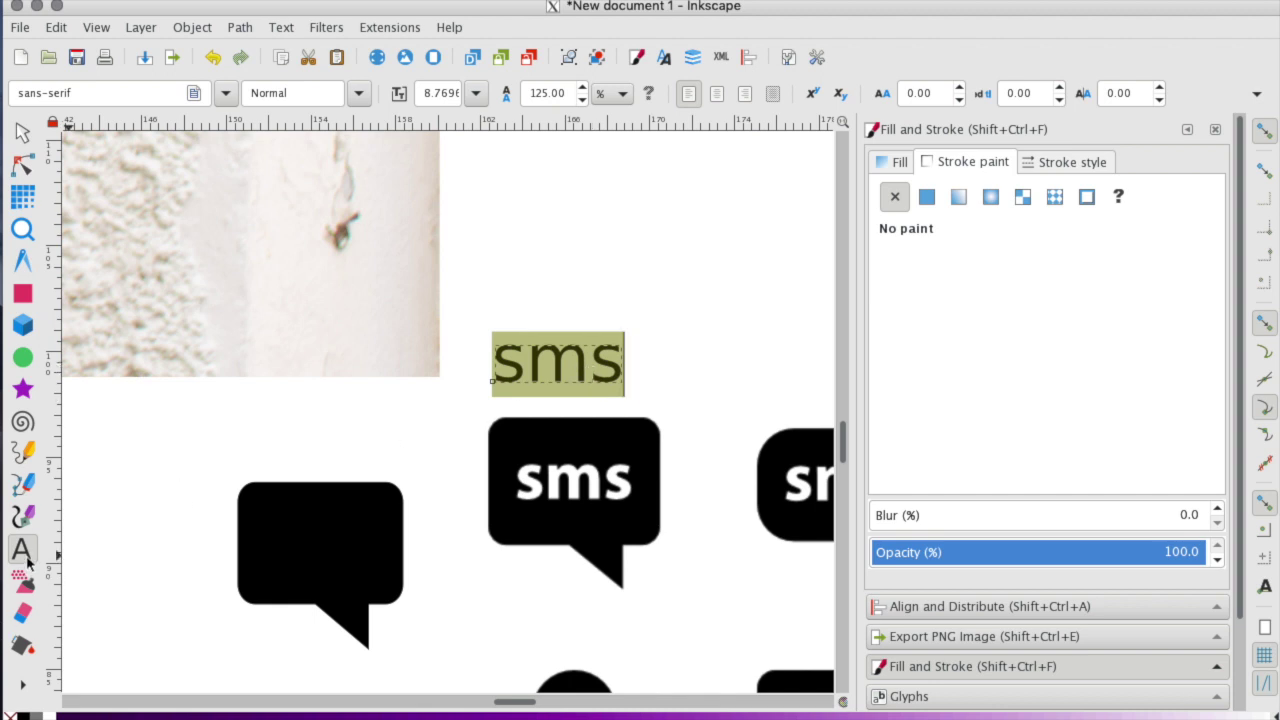
key(ctrl+i)
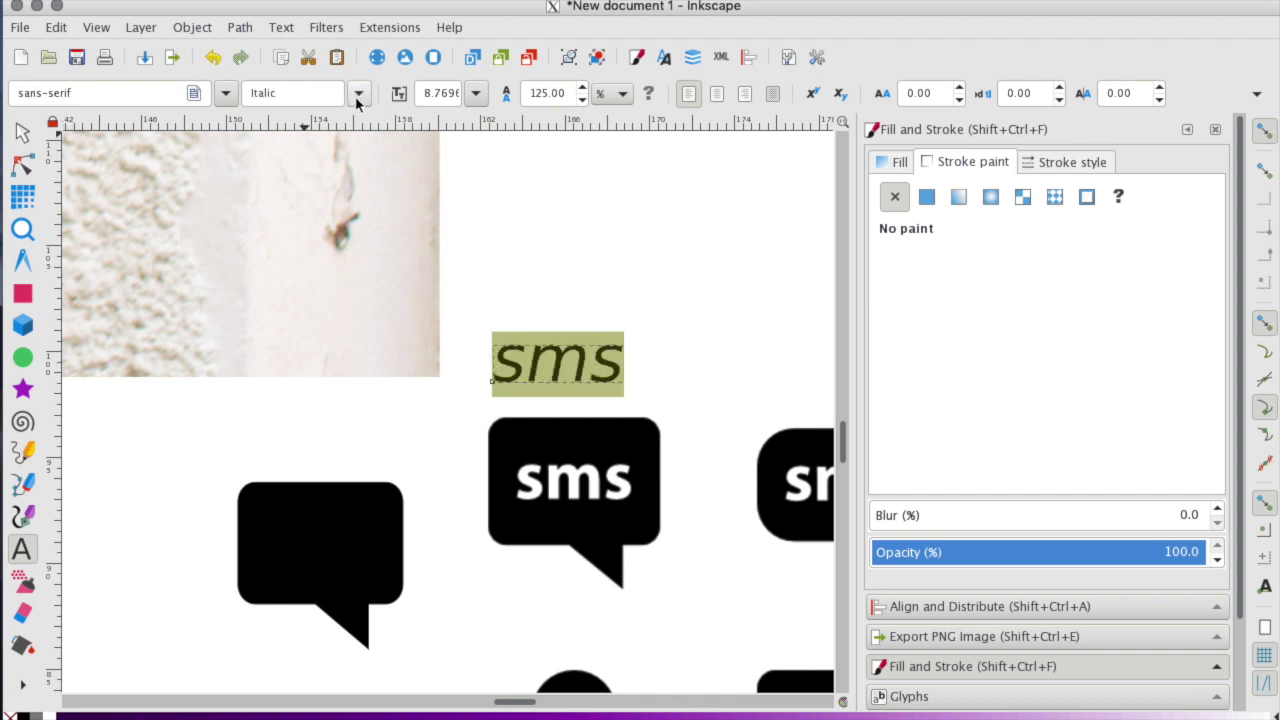
click(357, 95)
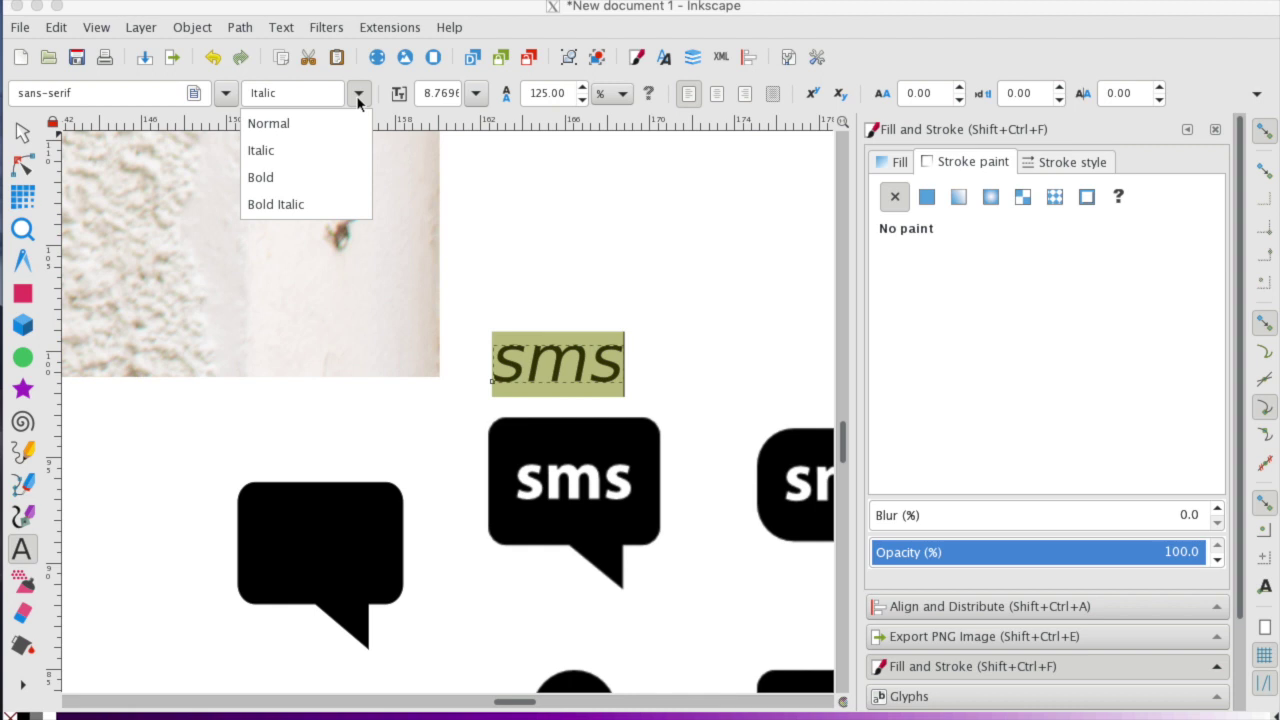
click(314, 180)
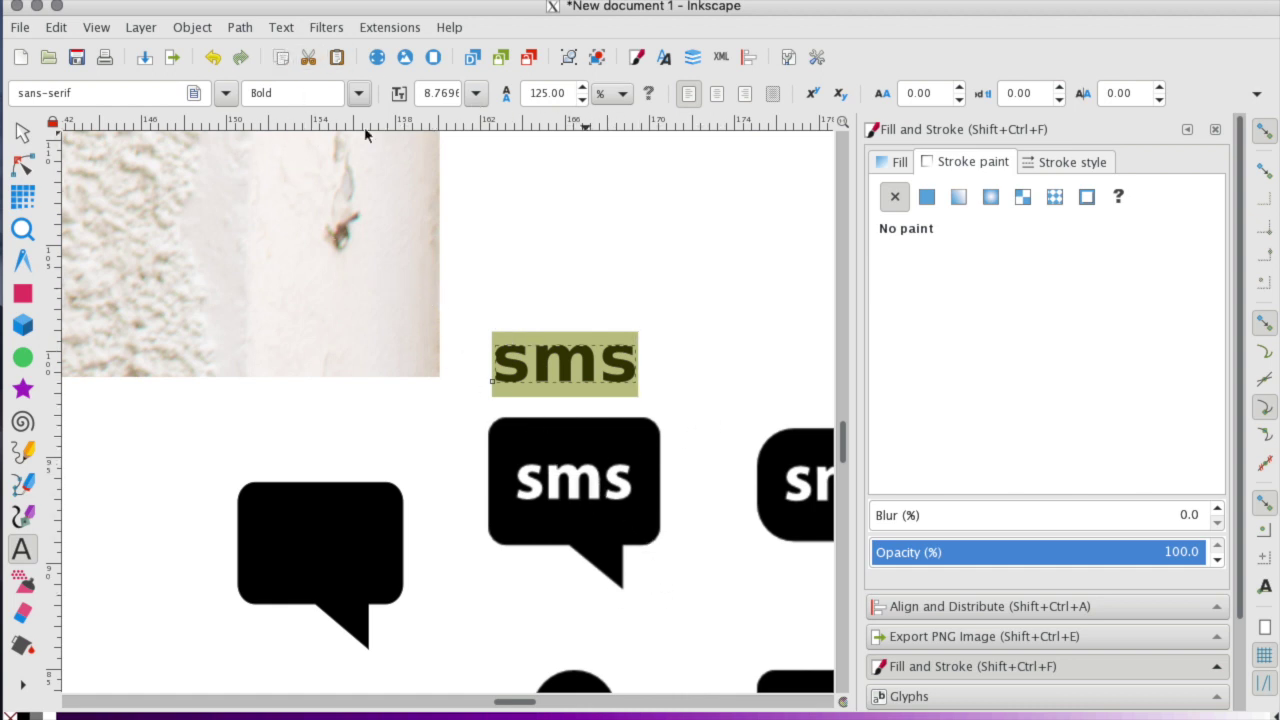
click(22, 131)
Move the sms text beside the blank bubble, bring it to the front and fill it white.
drag(571, 360, 239, 508)
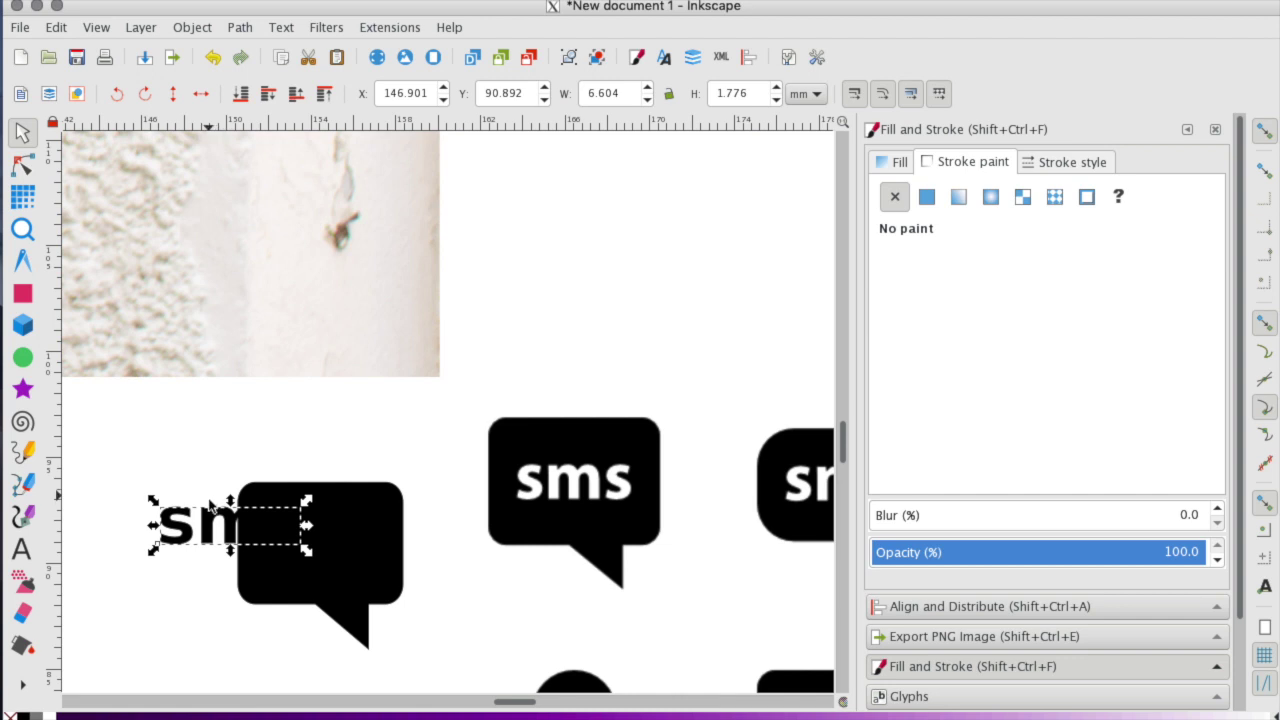
click(326, 94)
click(900, 162)
click(946, 163)
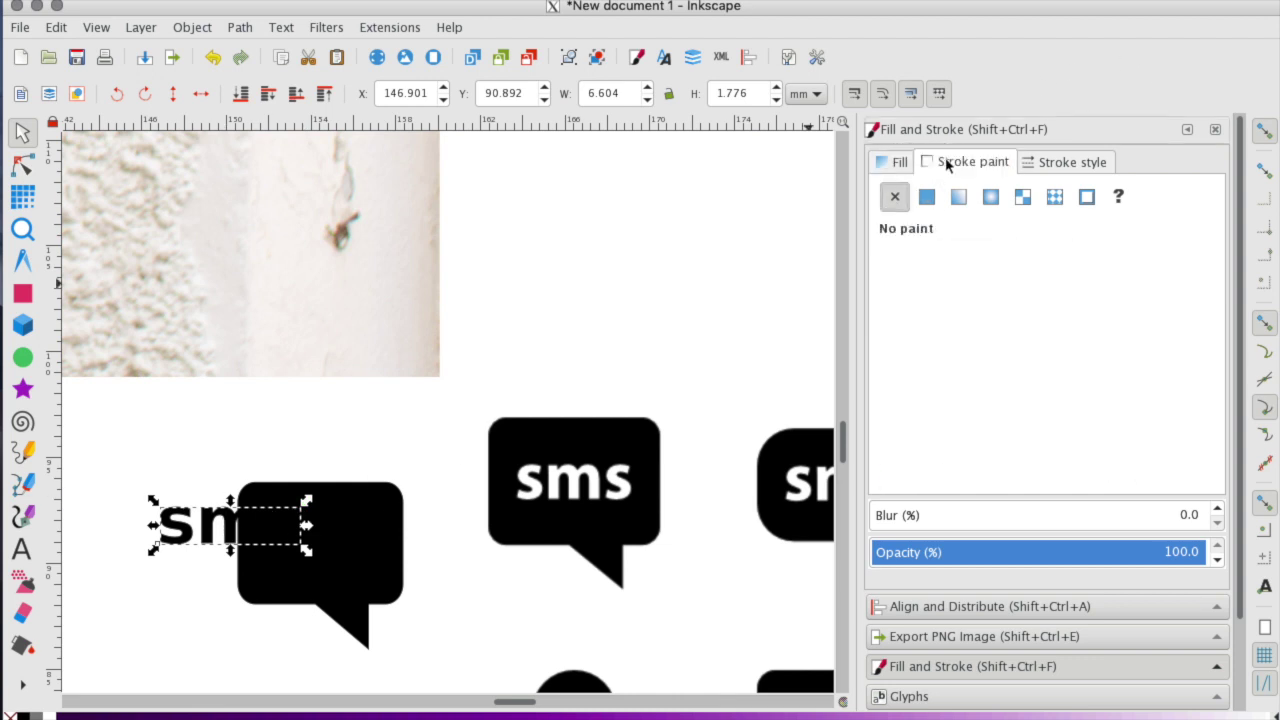
click(902, 163)
drag(1065, 356, 1168, 370)
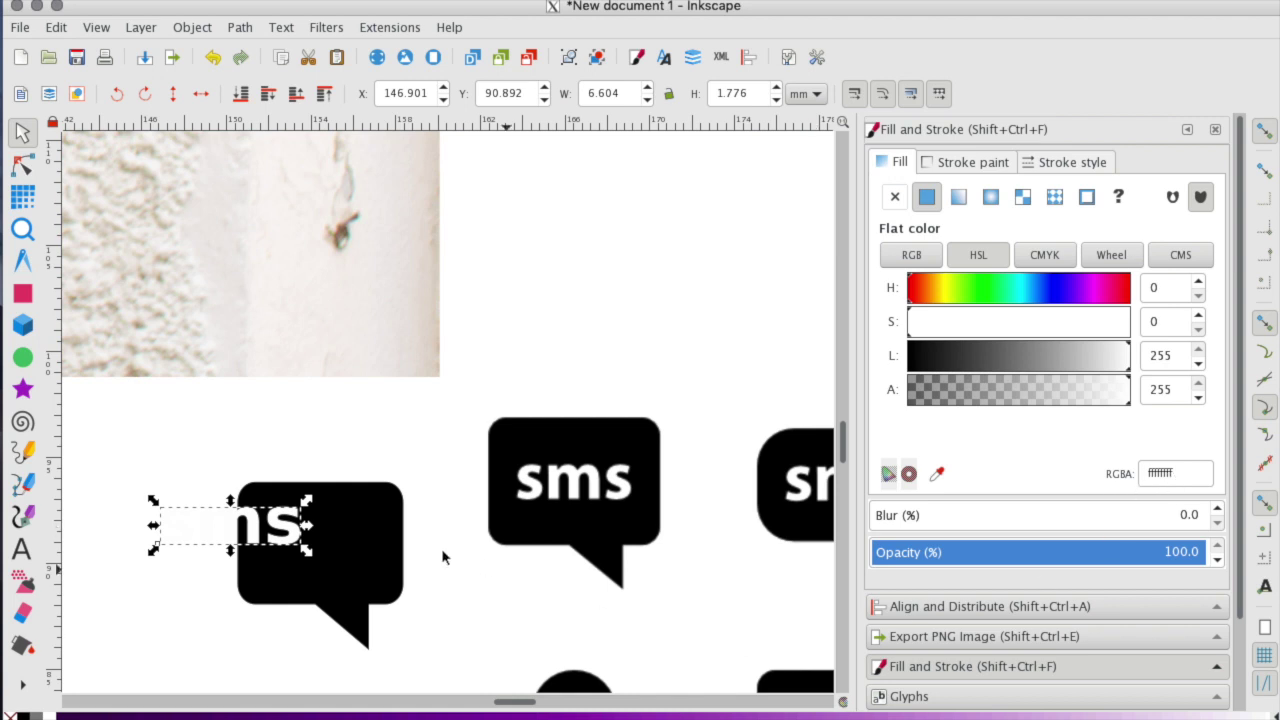
Move the white text into the black bubble and shrink it to about 5.02 × 1.35 mm.
drag(285, 537, 374, 551)
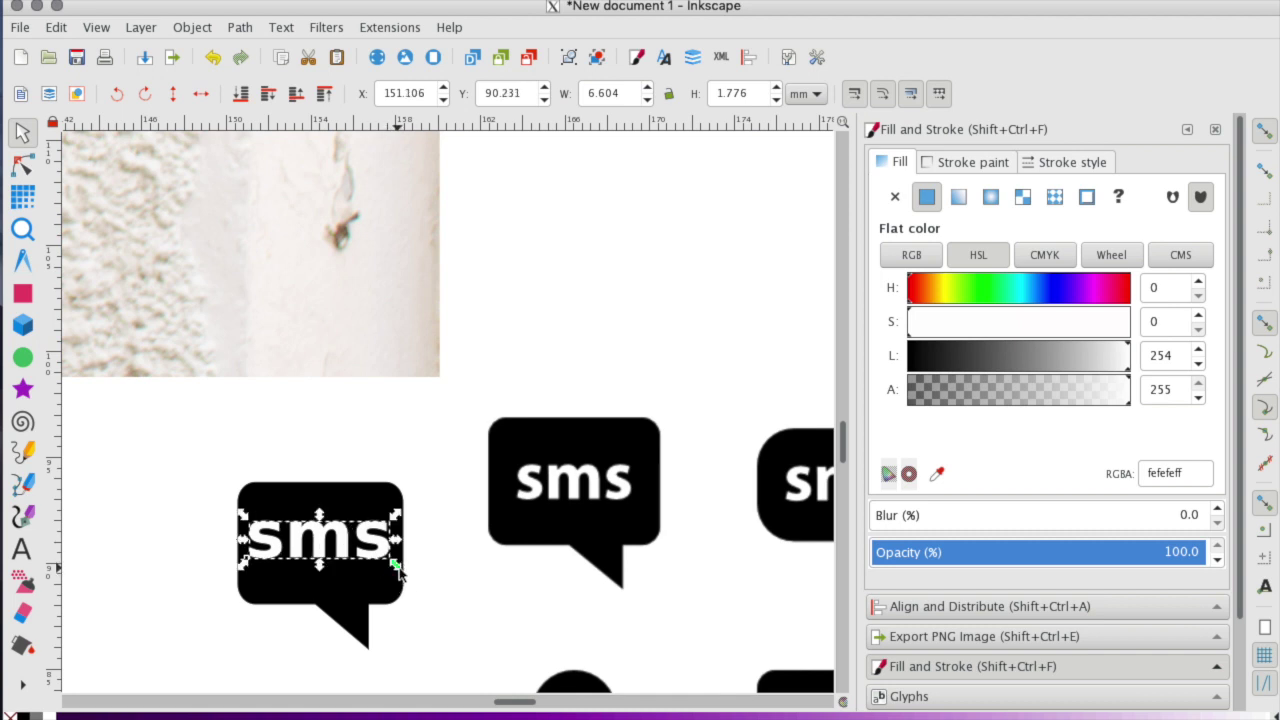
drag(398, 568, 363, 552)
click(358, 545)
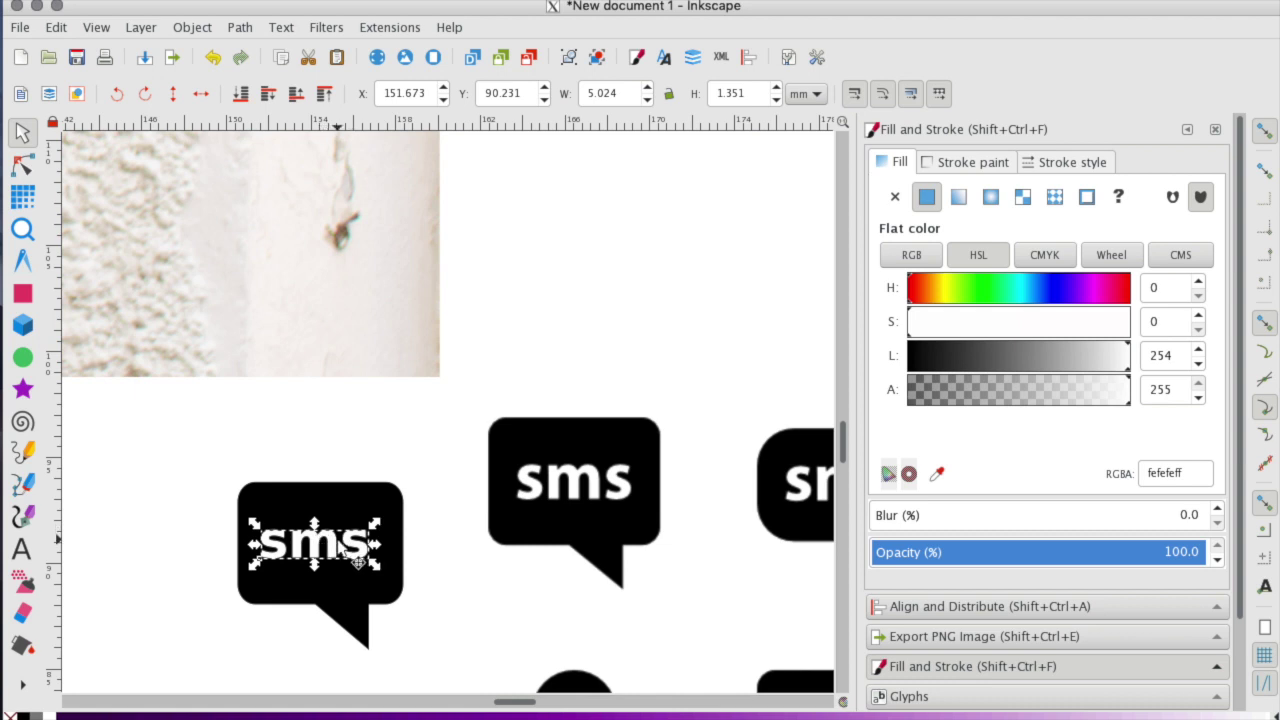
Centre the sms text on the bubble on both axes with Align and Distribute.
shift+click(352, 514)
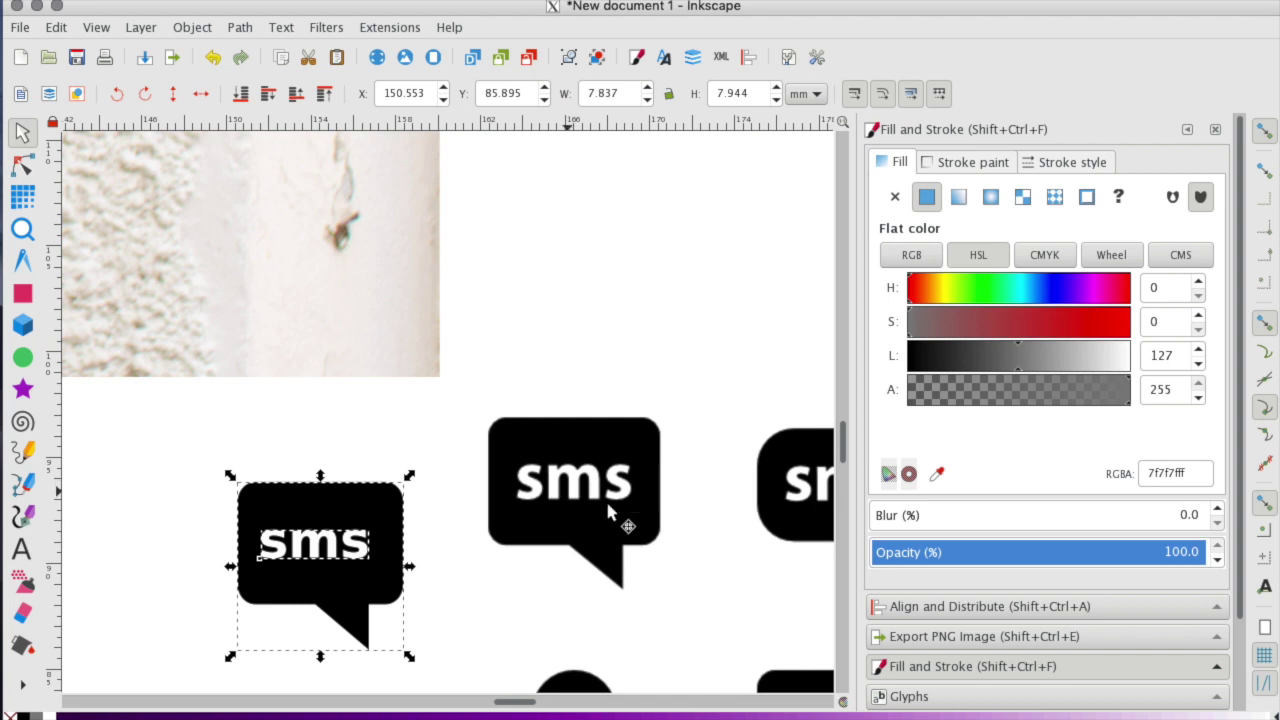
click(955, 604)
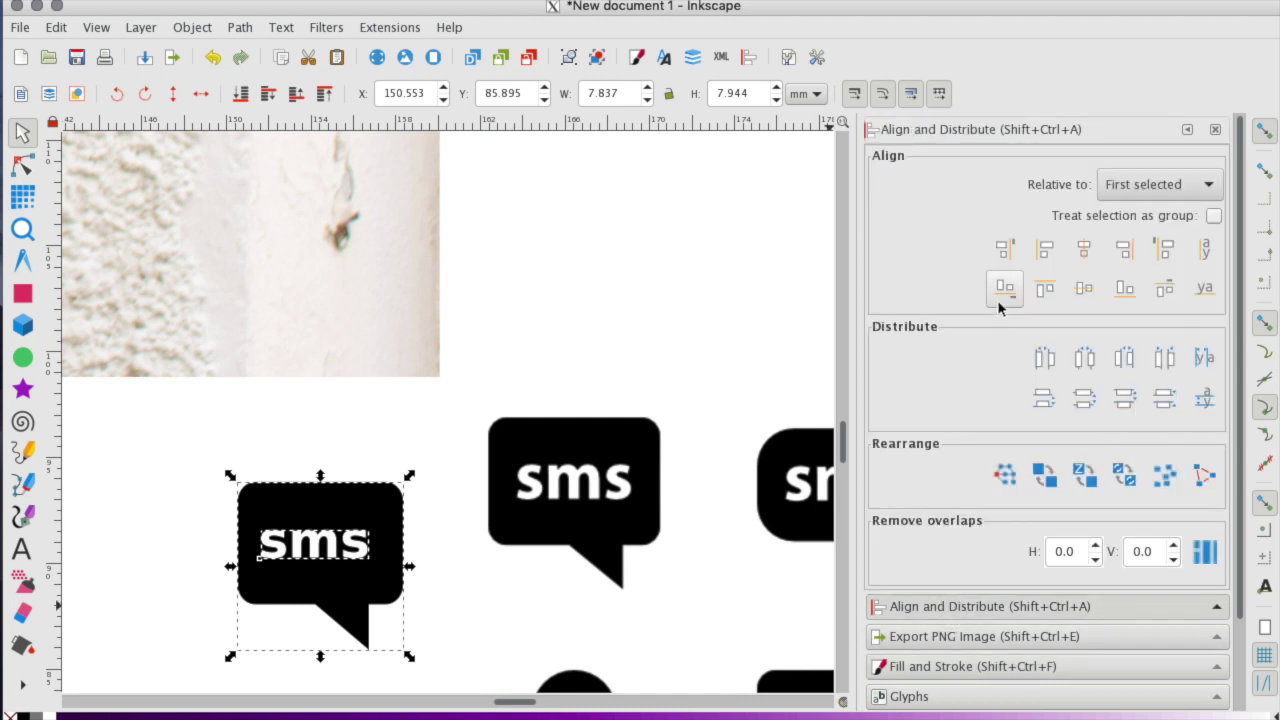
click(1085, 252)
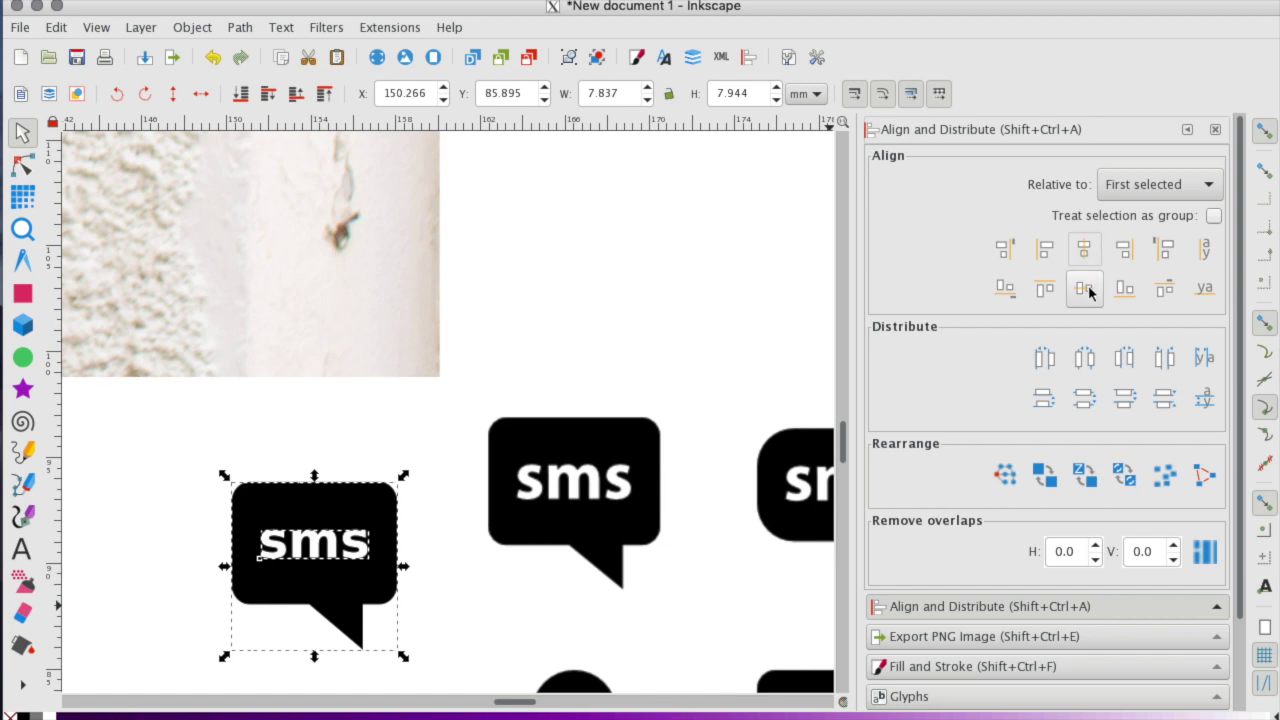
click(1085, 290)
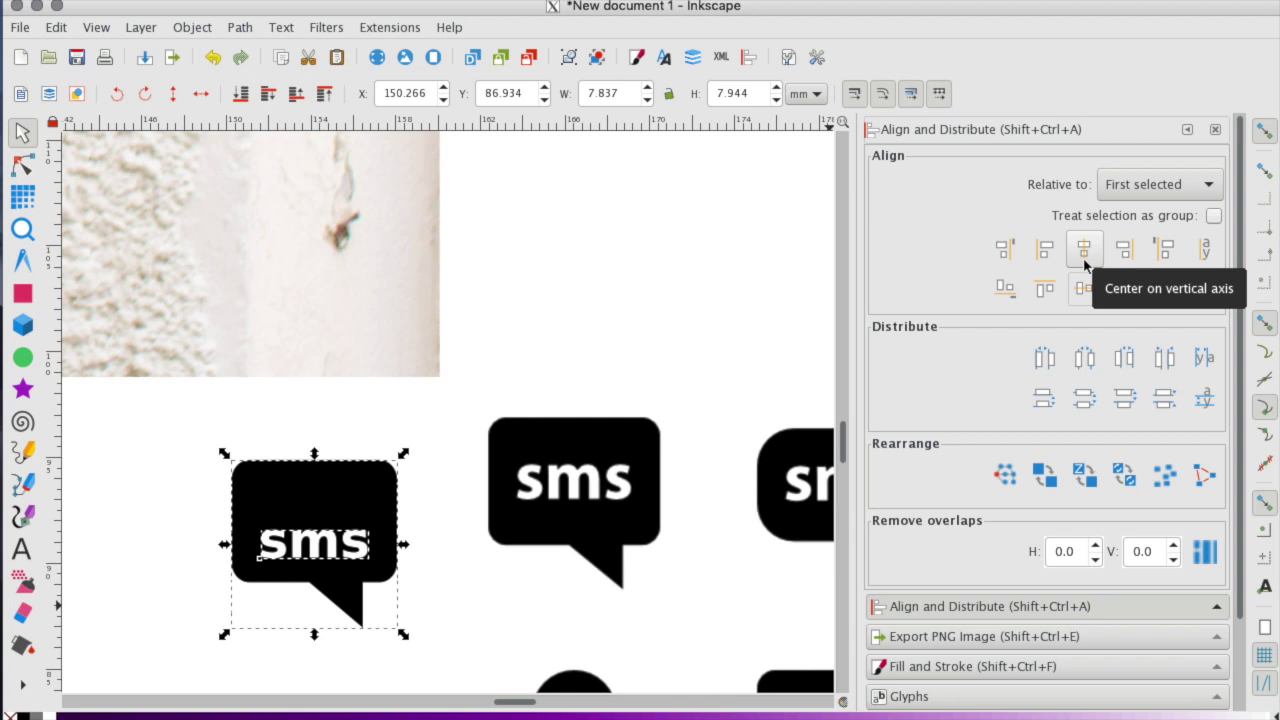
Raise the sms text higher into the bubble's upper body.
click(363, 685)
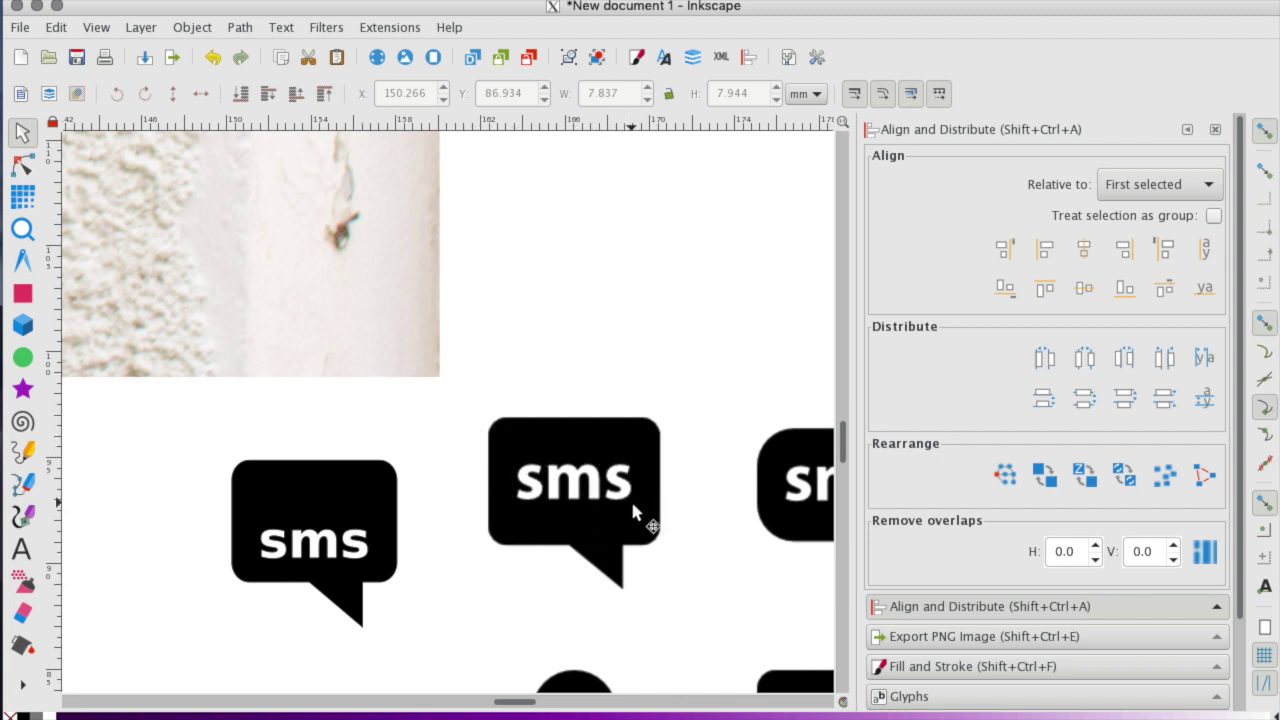
click(345, 565)
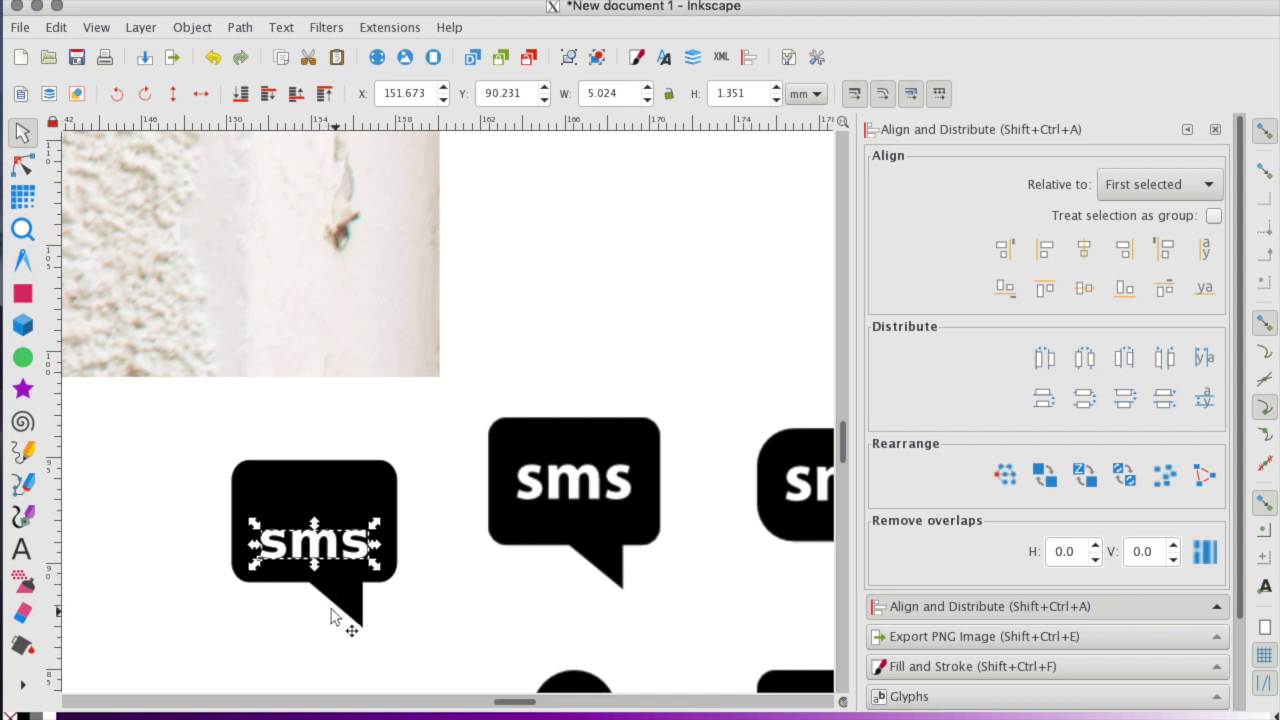
drag(328, 541, 331, 522)
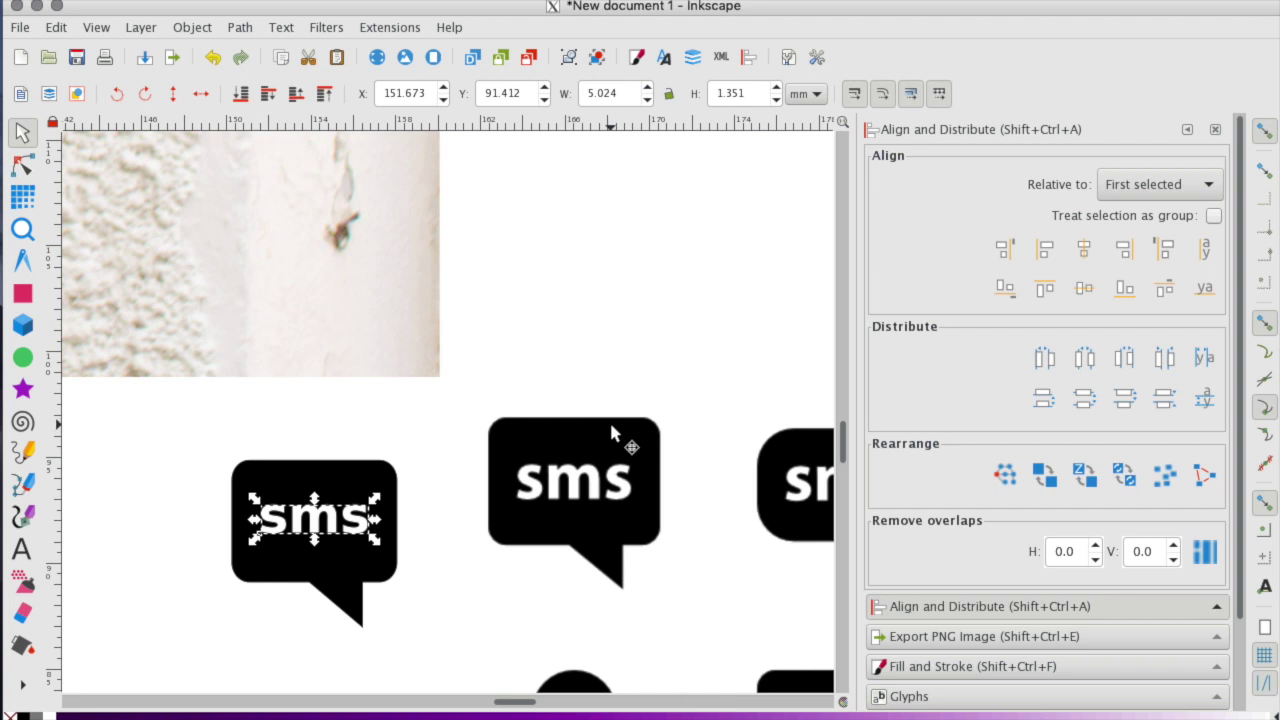
shift+click(345, 481)
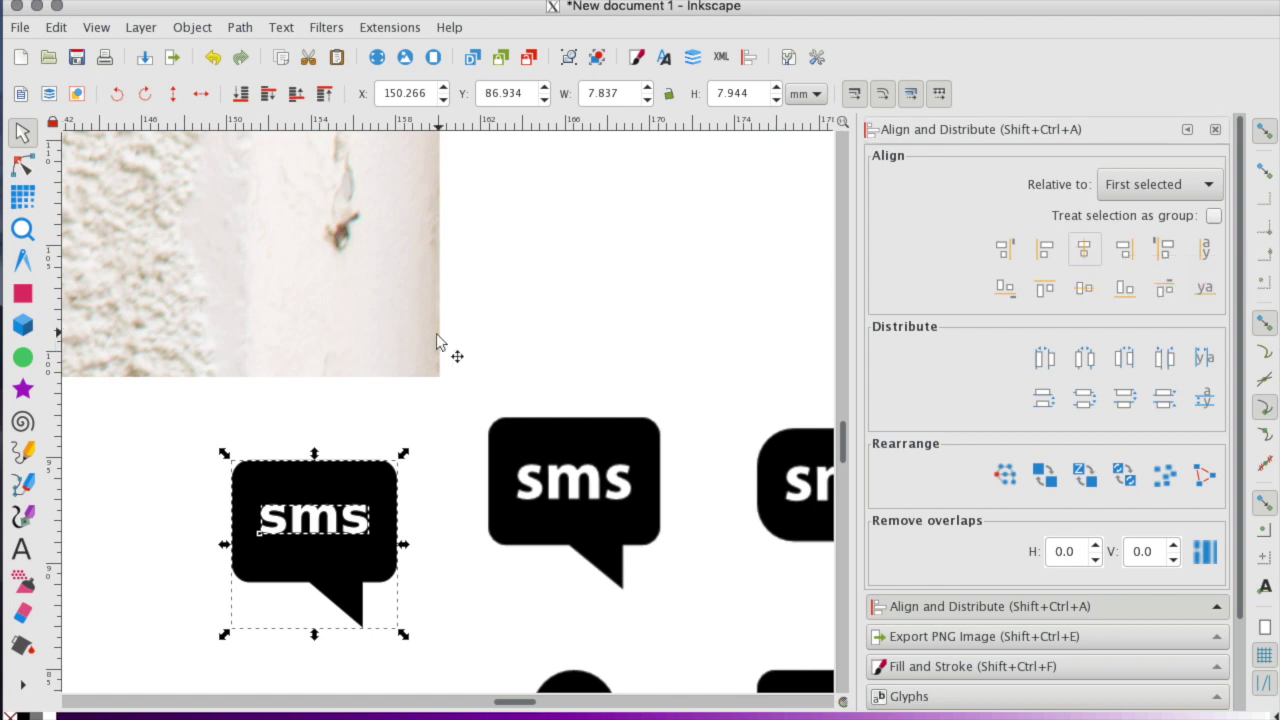
click(437, 414)
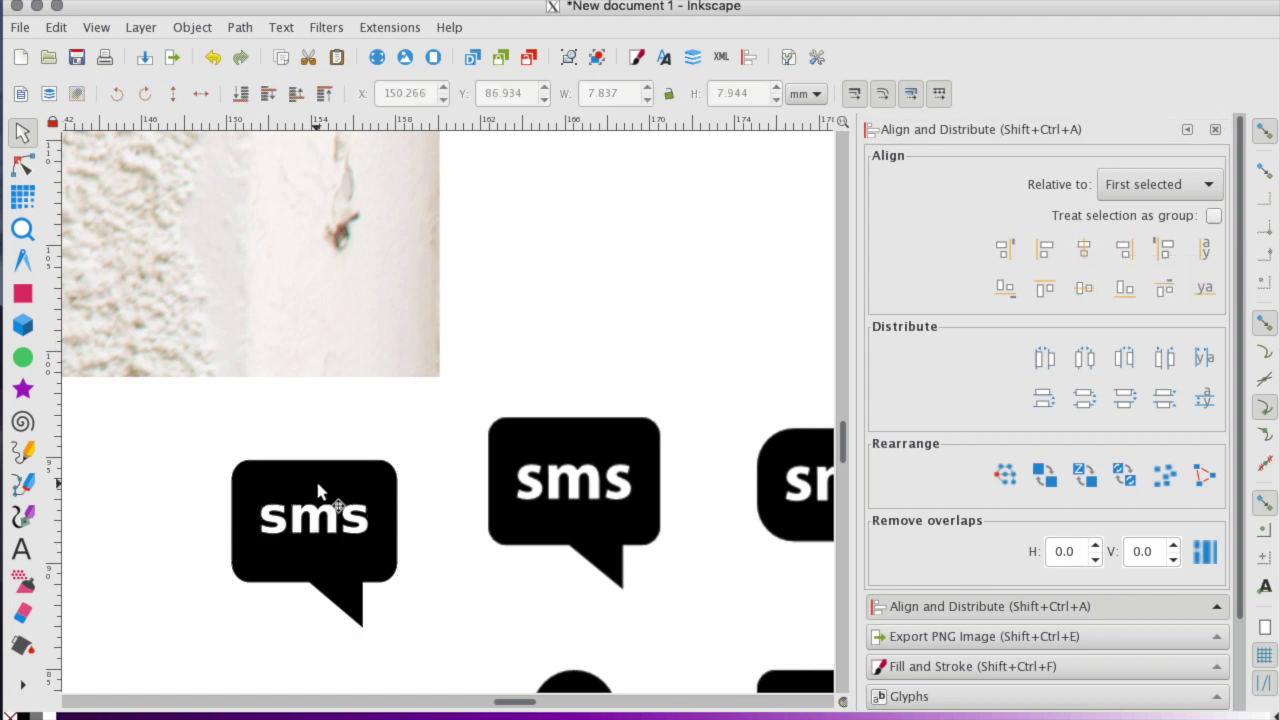
scroll(318, 508, down, 4)
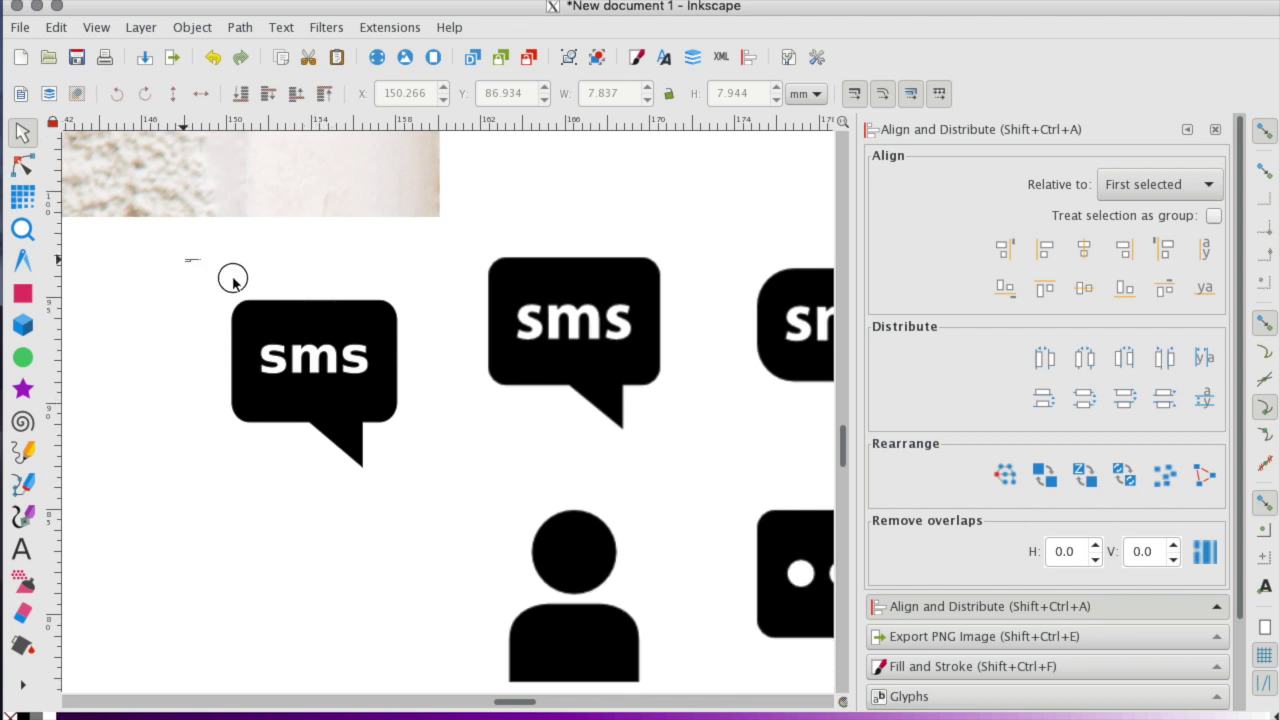
Move the sms bubble up beside the other speech bubble.
drag(186, 260, 447, 389)
scroll(446, 385, up, 2)
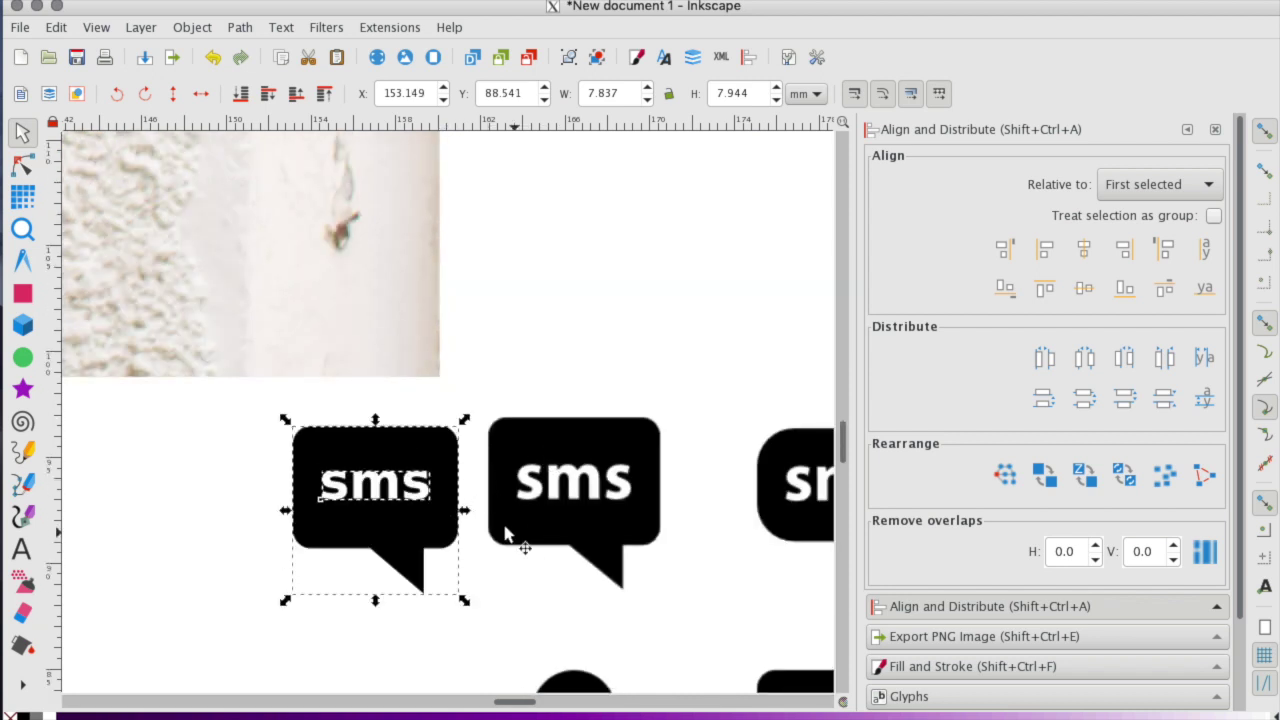
scroll(488, 496, down, 3)
click(377, 447)
drag(488, 428, 276, 214)
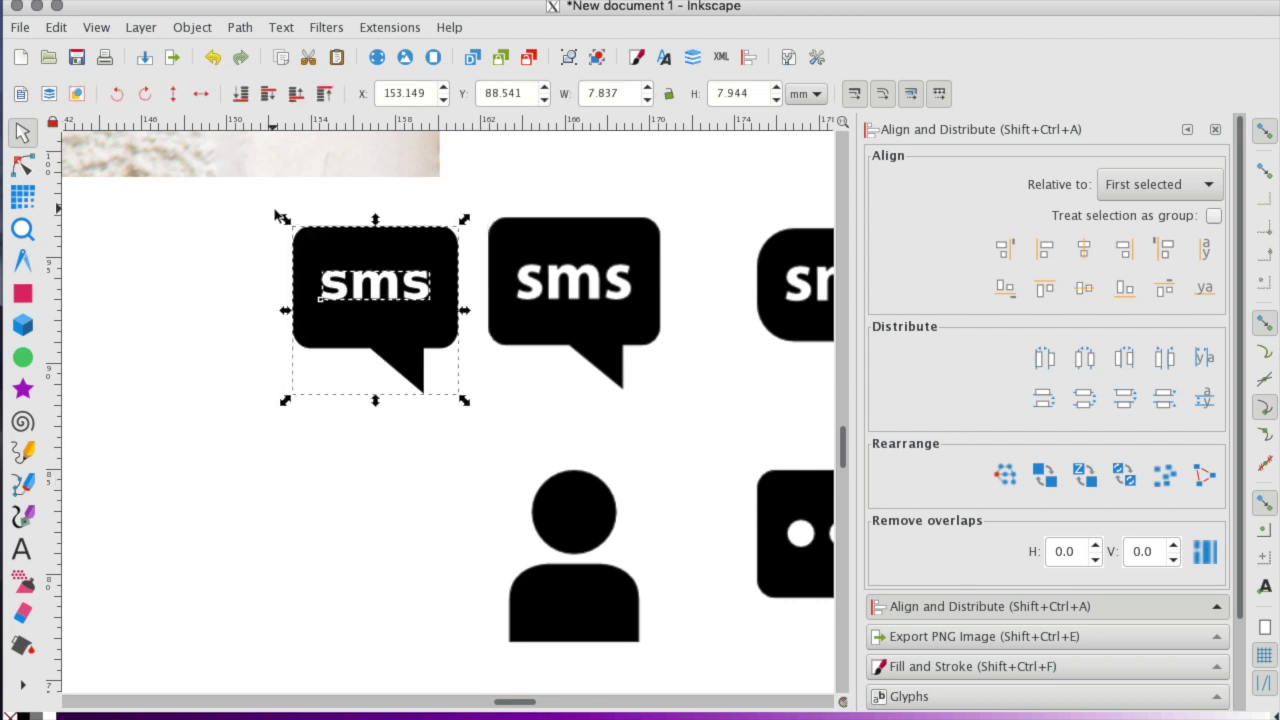
key(Escape)
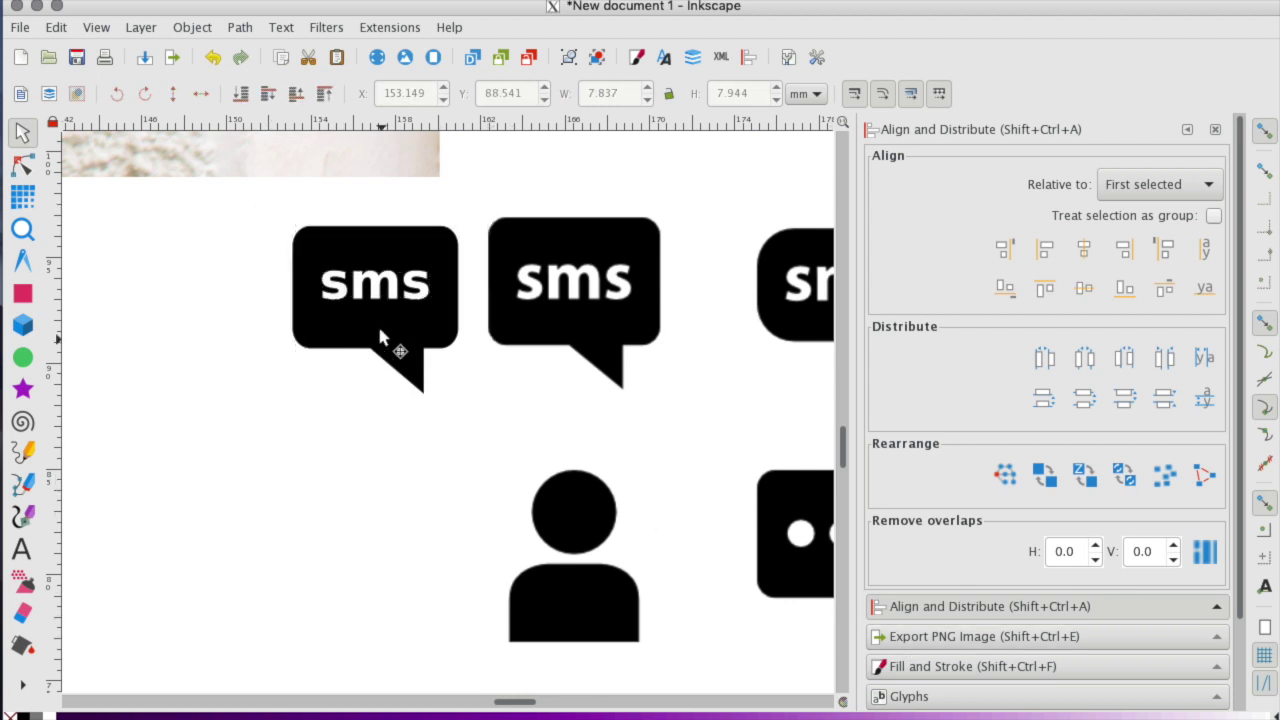
double_click(386, 292)
double_click(390, 283)
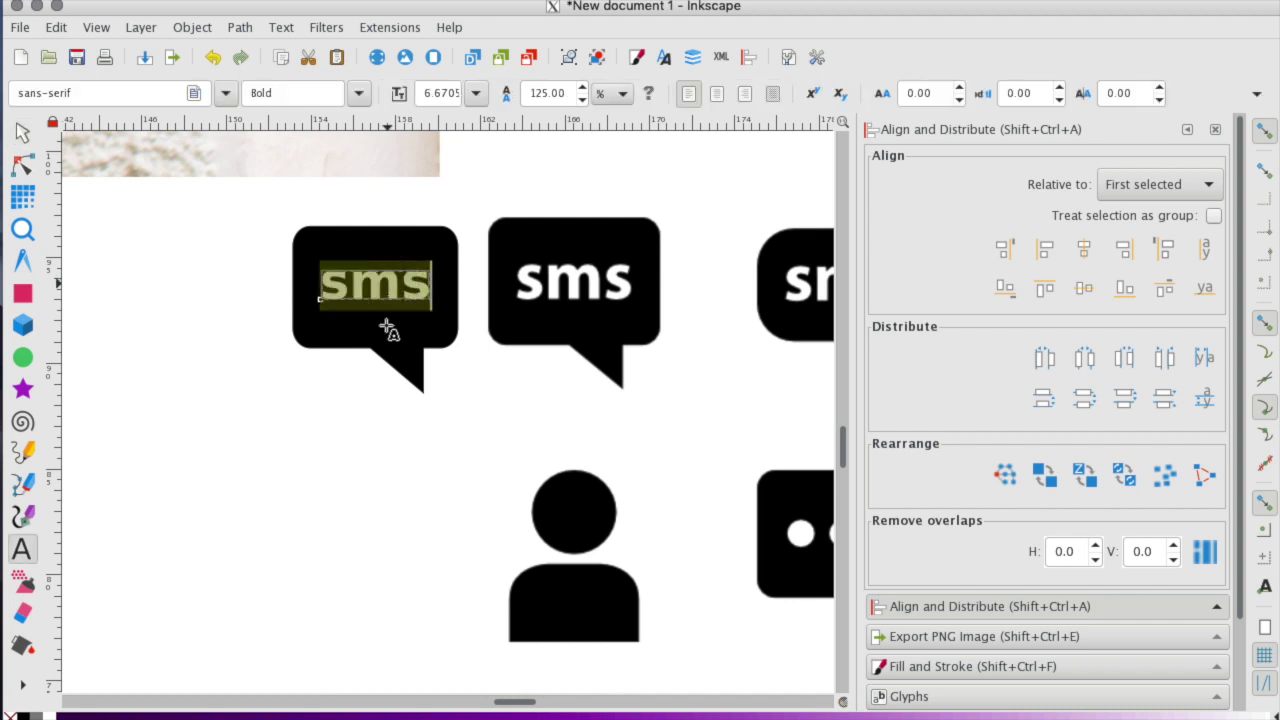
click(354, 450)
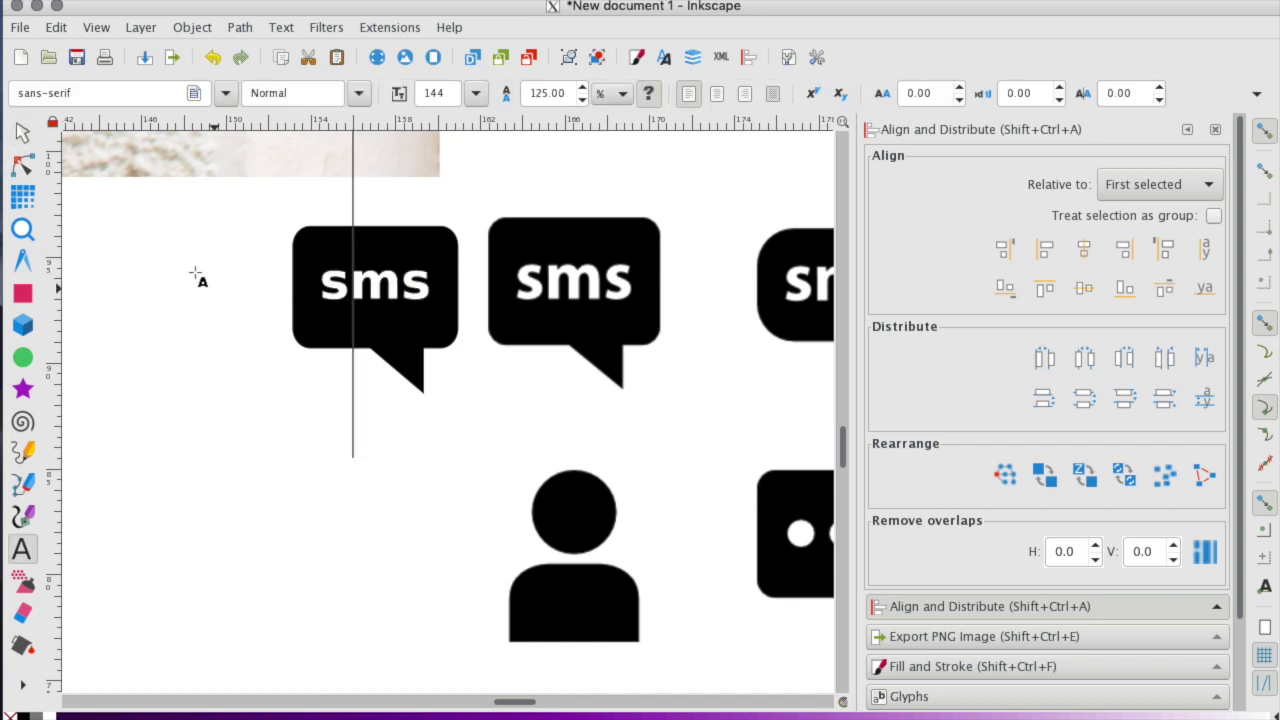
click(22, 133)
click(417, 360)
mouse_move(417, 360)
mouse_down()
mouse_move(306, 400)
mouse_move(316, 441)
mouse_move(377, 366)
mouse_move(406, 380)
mouse_up()
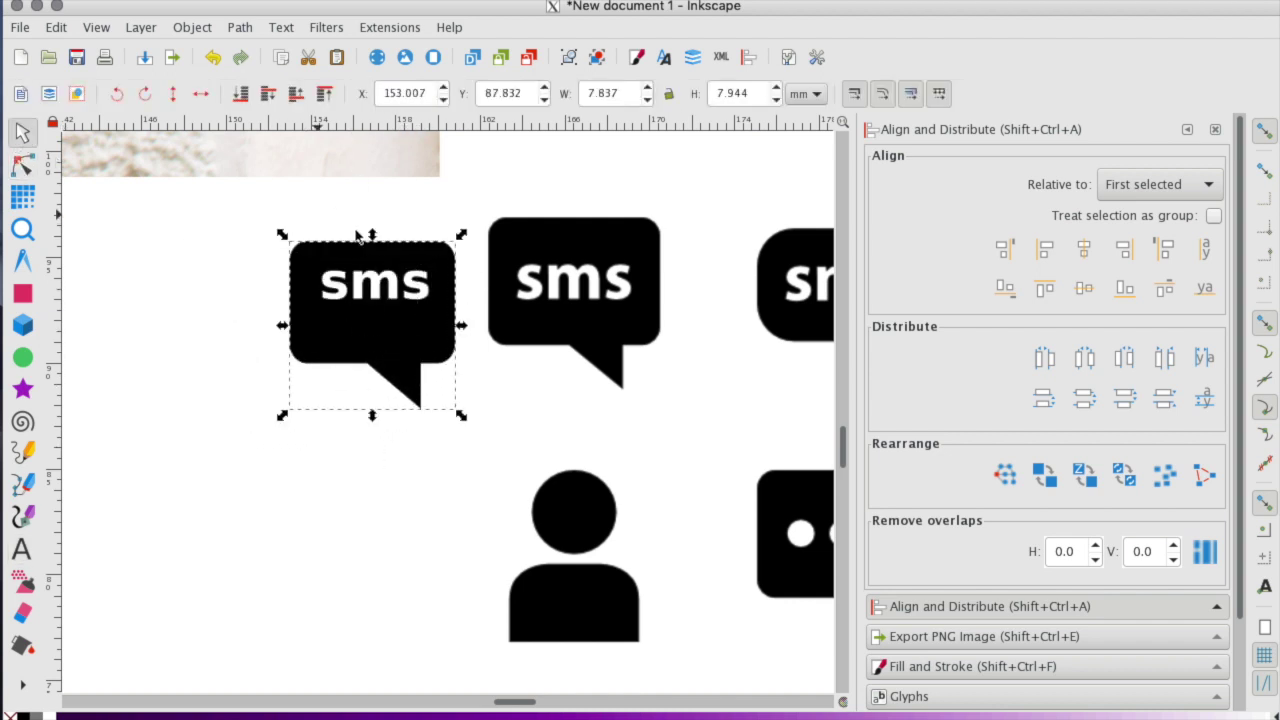
Flip the bubble so its tail points down, then reposition the sms text inside it.
click(200, 96)
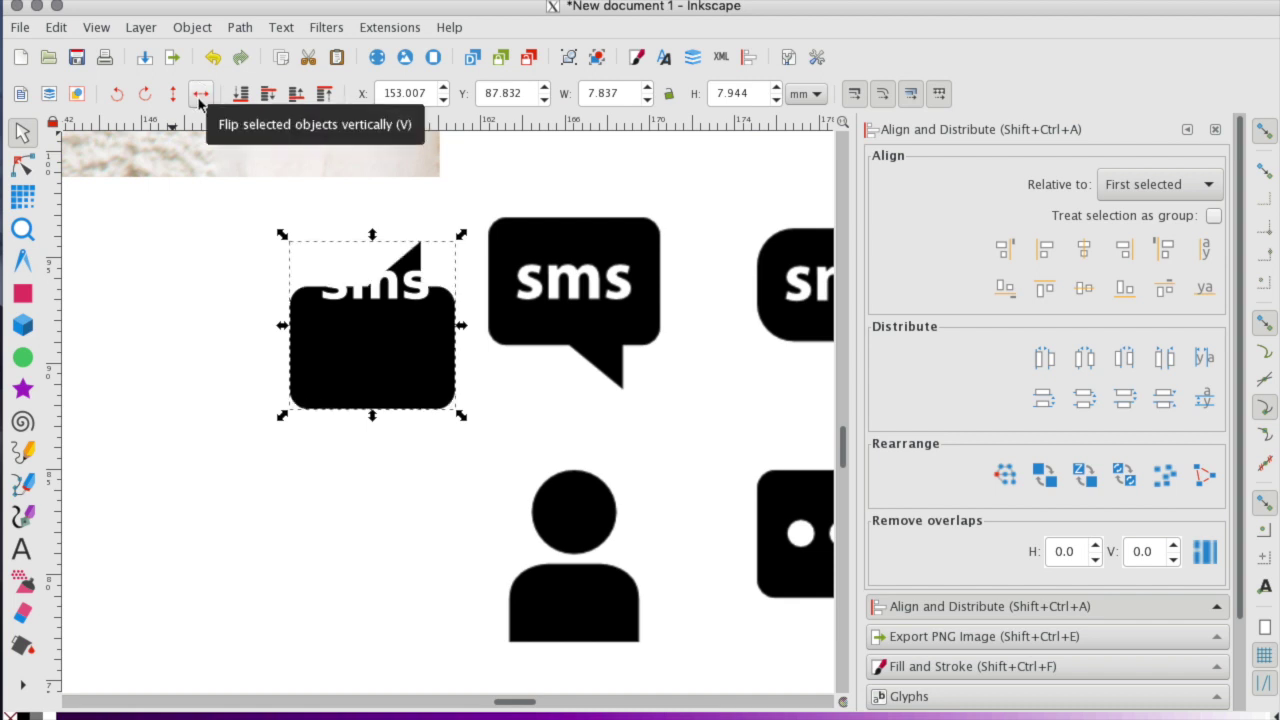
click(200, 96)
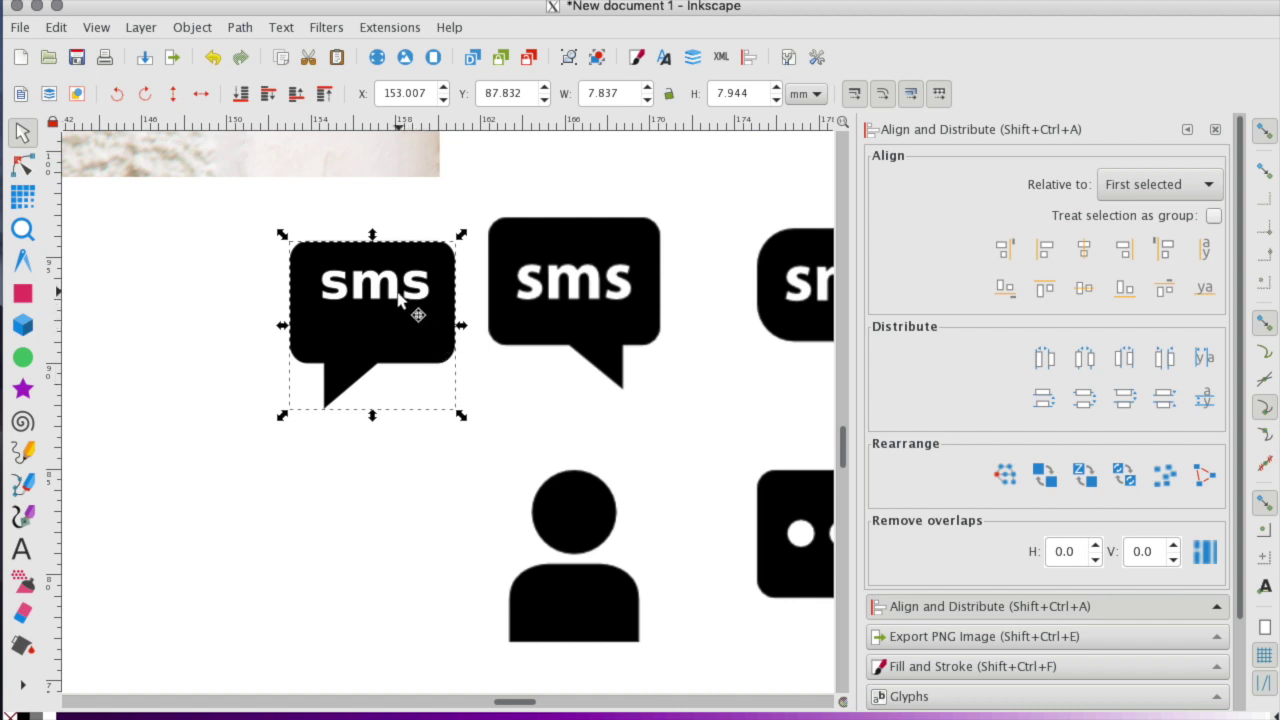
mouse_move(398, 290)
mouse_down()
mouse_move(388, 323)
mouse_move(396, 300)
mouse_move(395, 318)
mouse_move(418, 322)
mouse_move(406, 300)
mouse_up()
drag(247, 235, 463, 429)
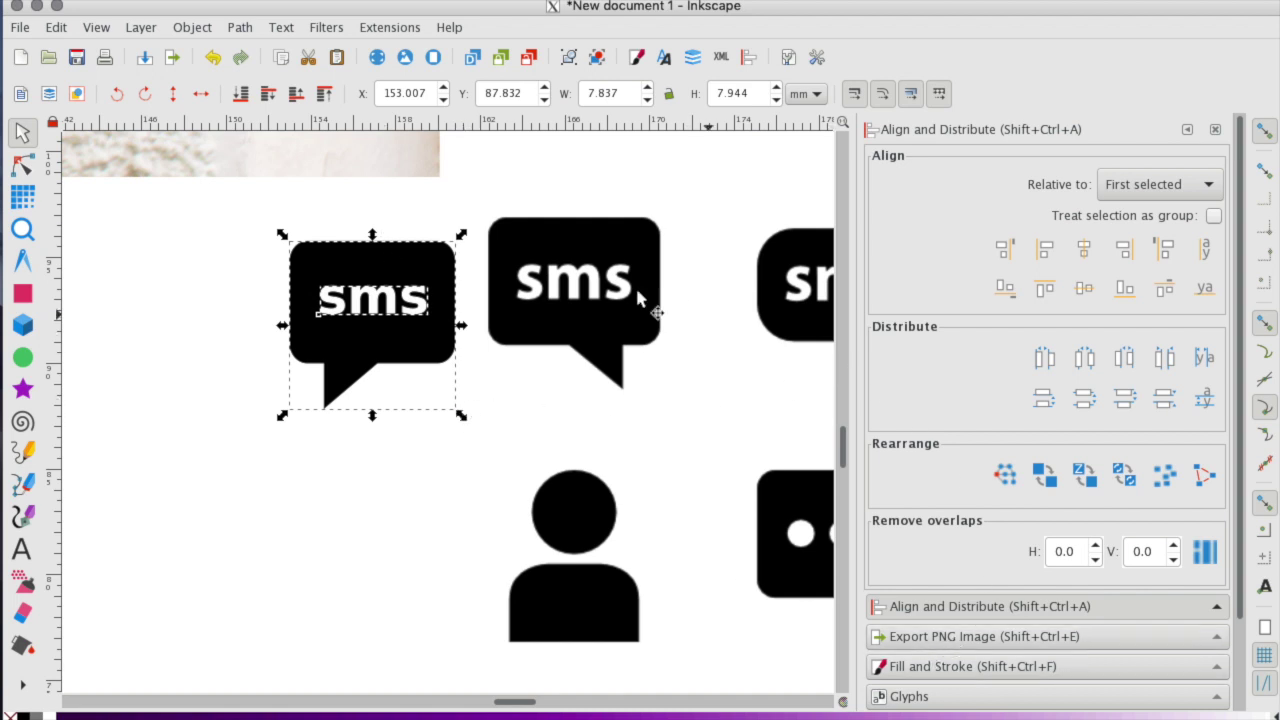
click(945, 639)
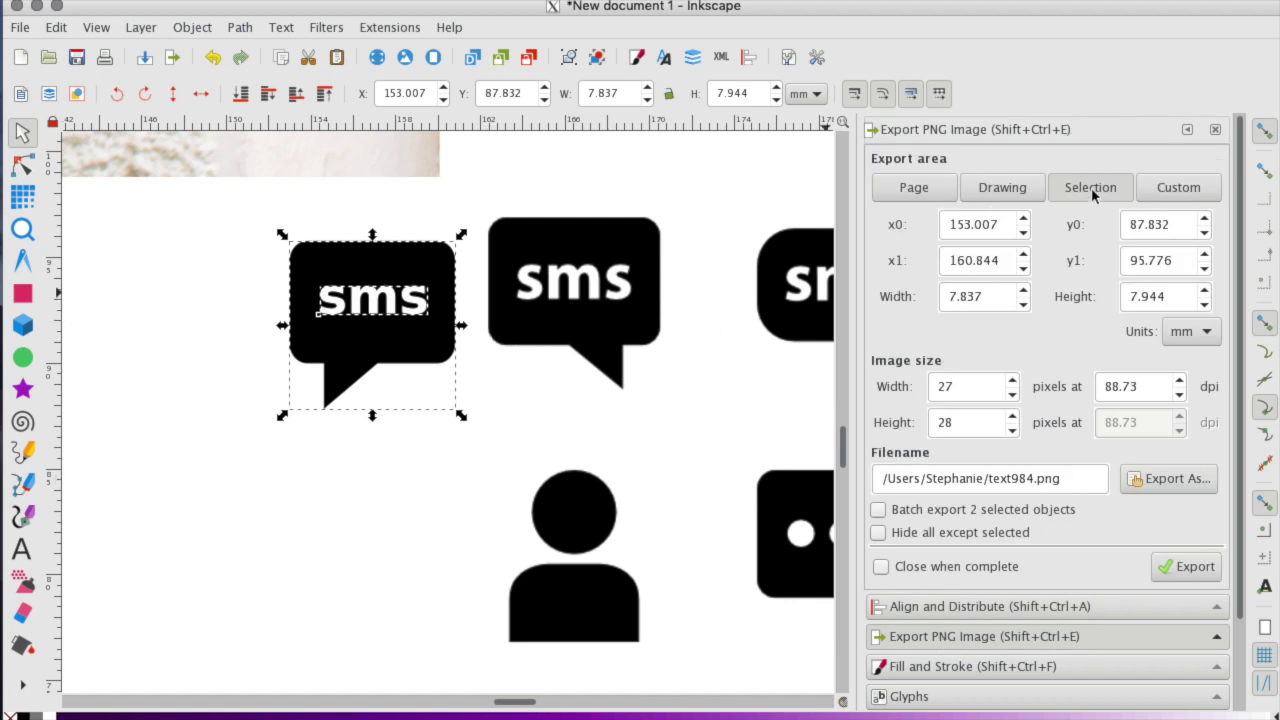
Dismiss the export file prompt and deselect the icon so export covers the whole drawing at 696 × 500 px.
click(1157, 482)
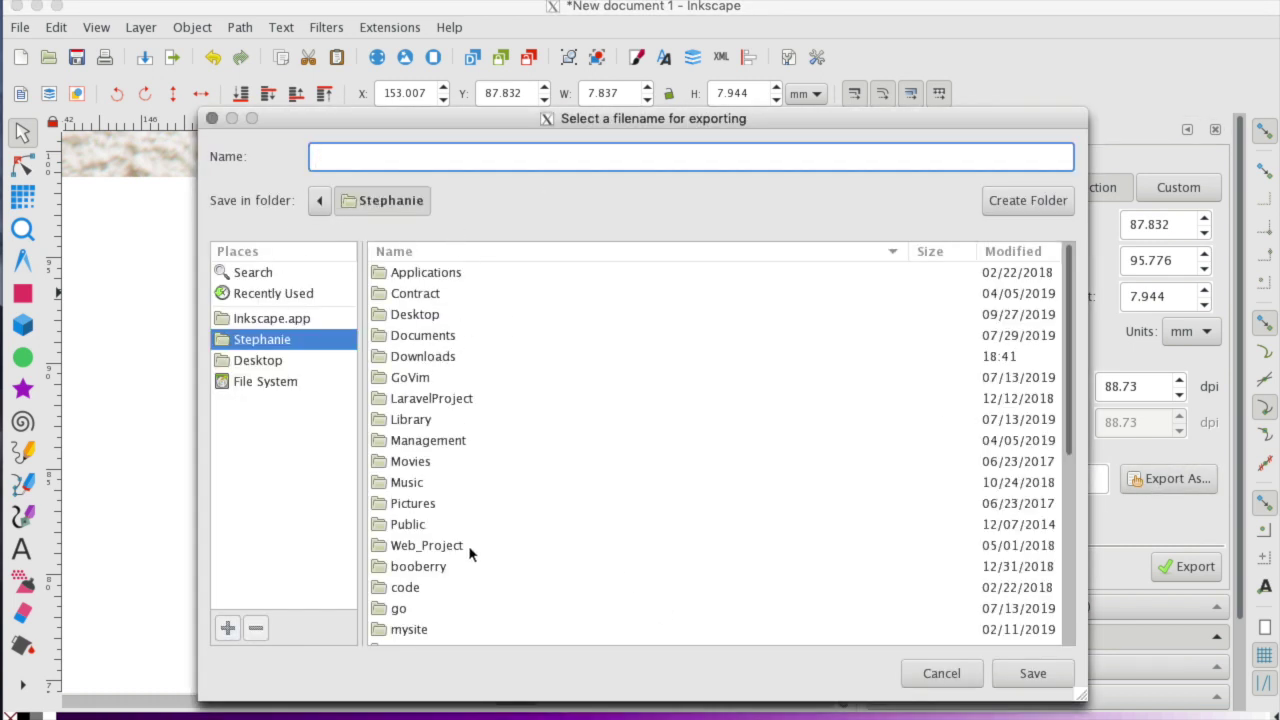
click(941, 673)
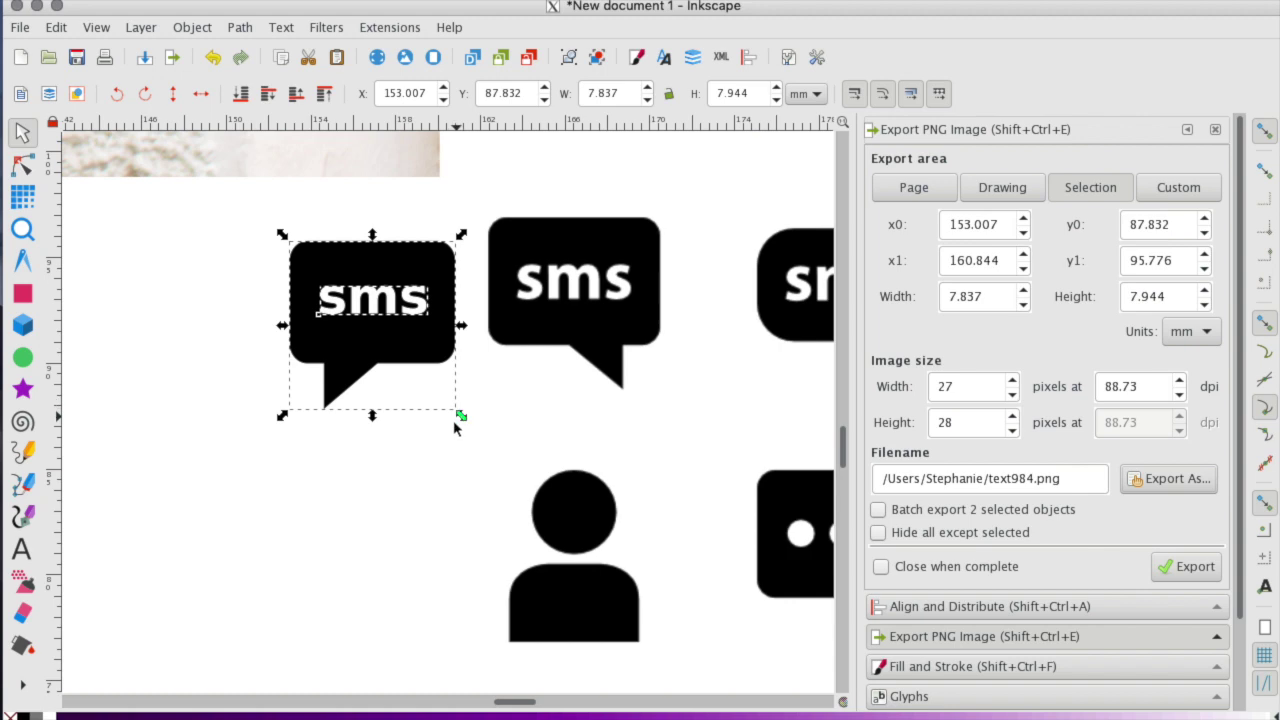
click(452, 414)
drag(522, 705, 445, 700)
click(22, 229)
Zoom out to bring the whole wall photo with the INVALID IMAGE sign into view.
shift+click(262, 313)
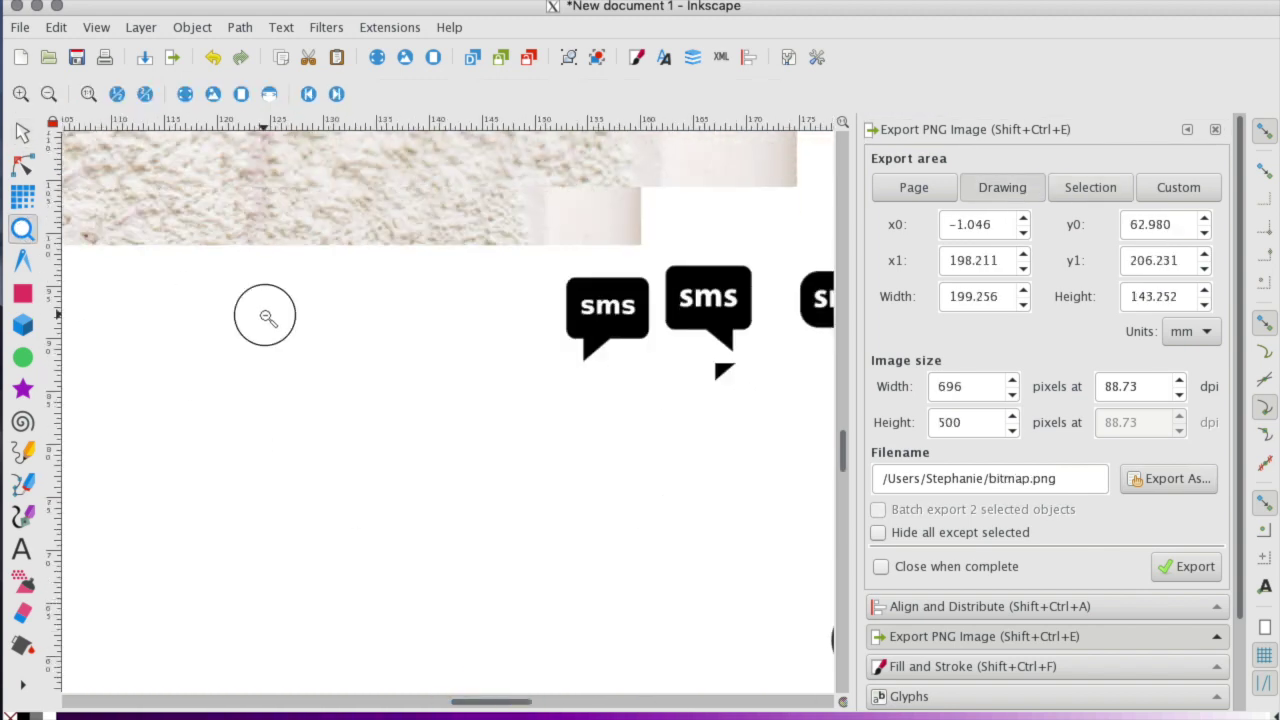
scroll(263, 331, up, 10)
scroll(263, 331, down, 6)
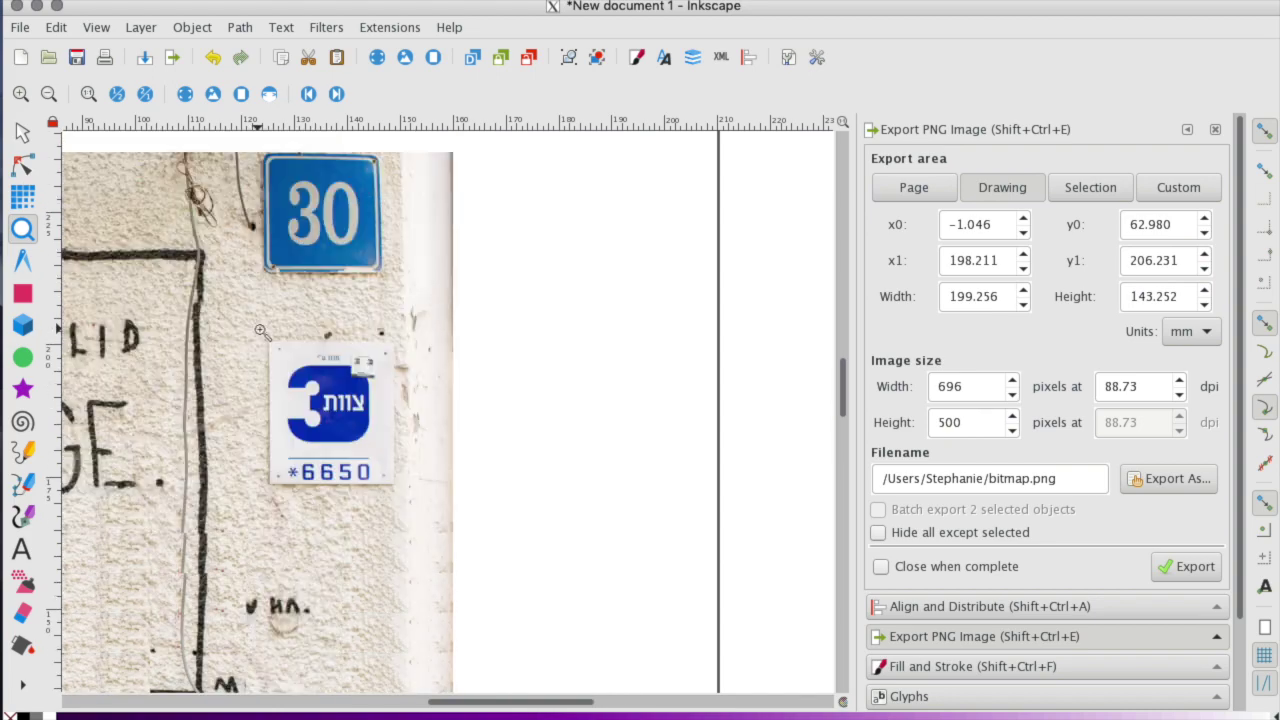
drag(586, 702, 492, 680)
scroll(494, 623, up, 4)
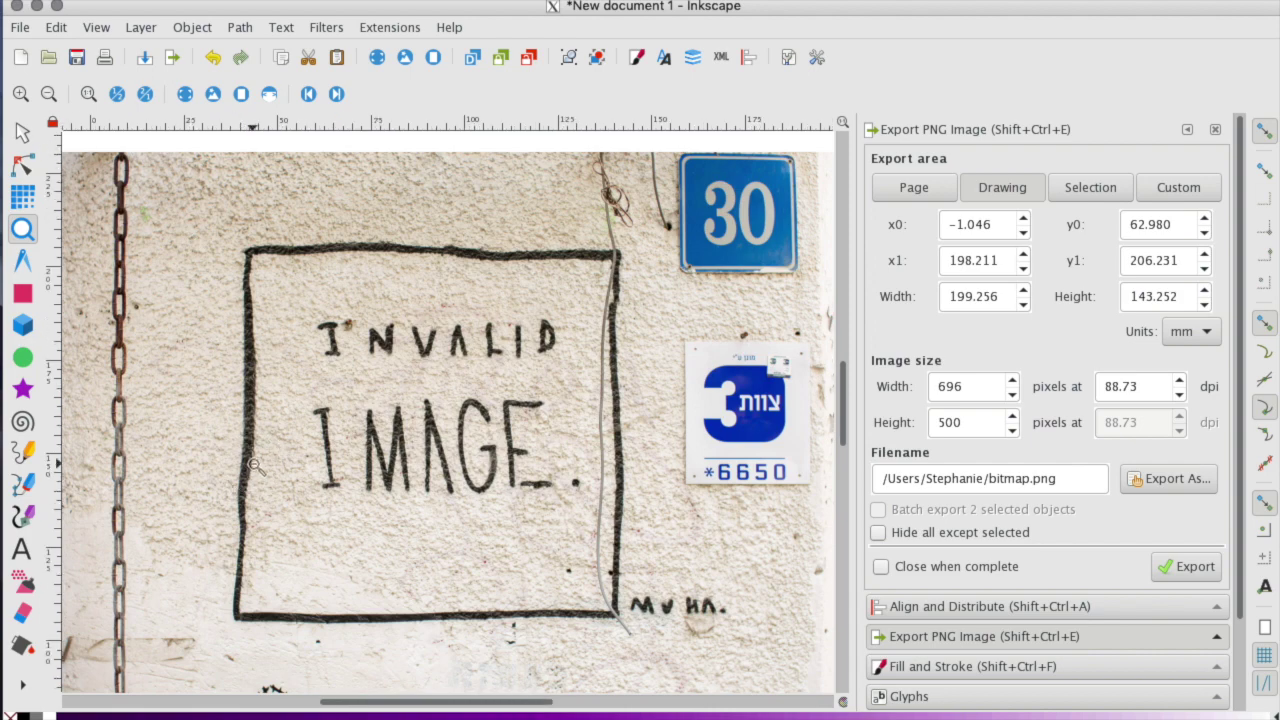
key(minus)
Mirror the wall photo horizontally as a test, then flip it back to its original orientation.
click(22, 132)
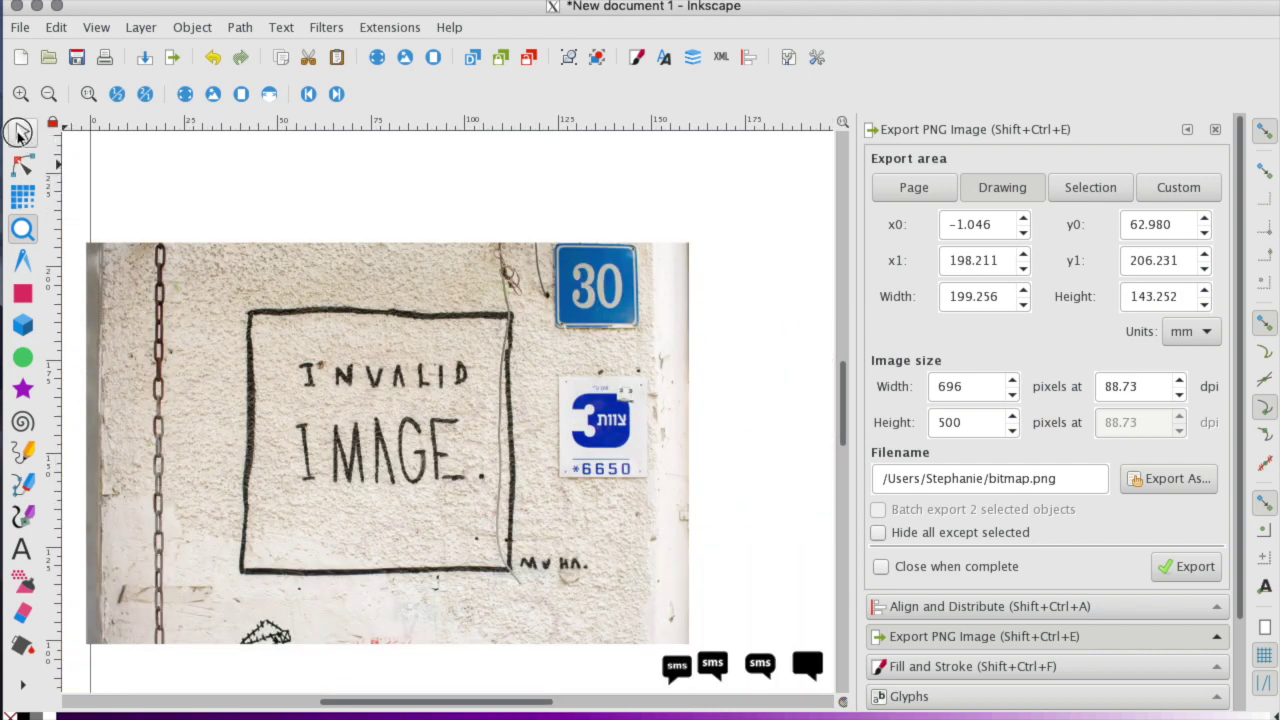
click(234, 322)
click(174, 94)
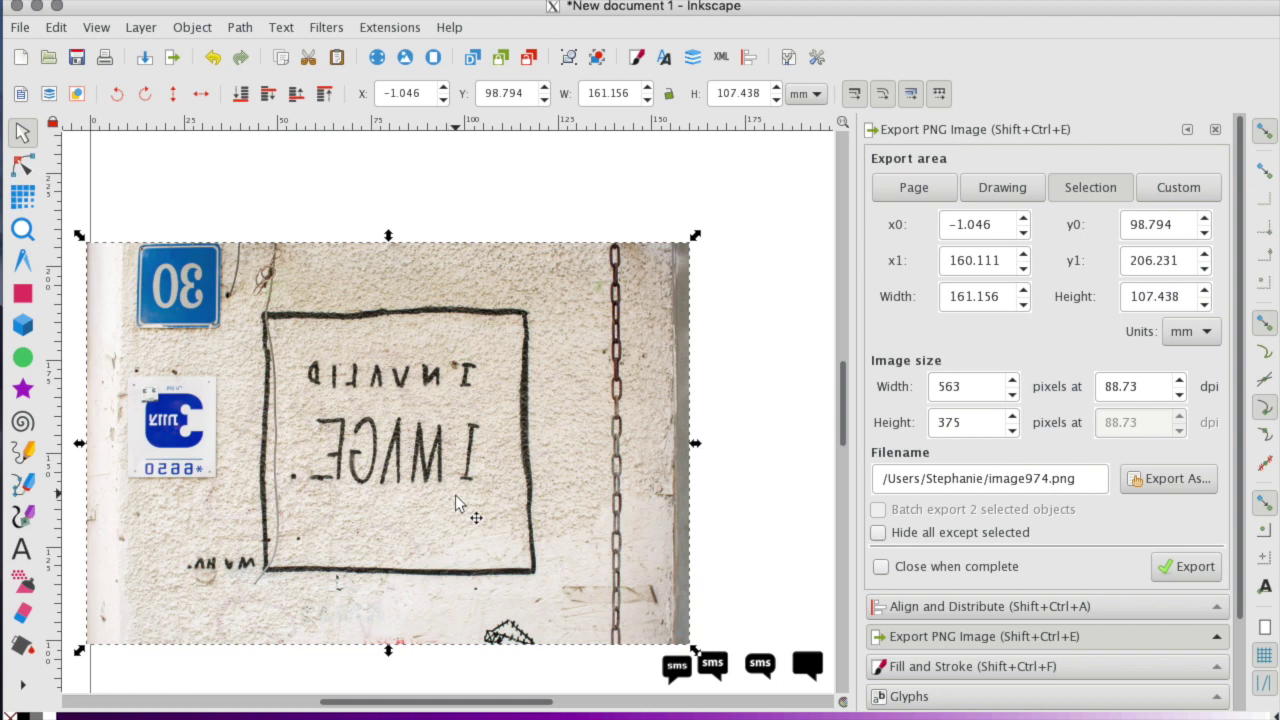
click(198, 106)
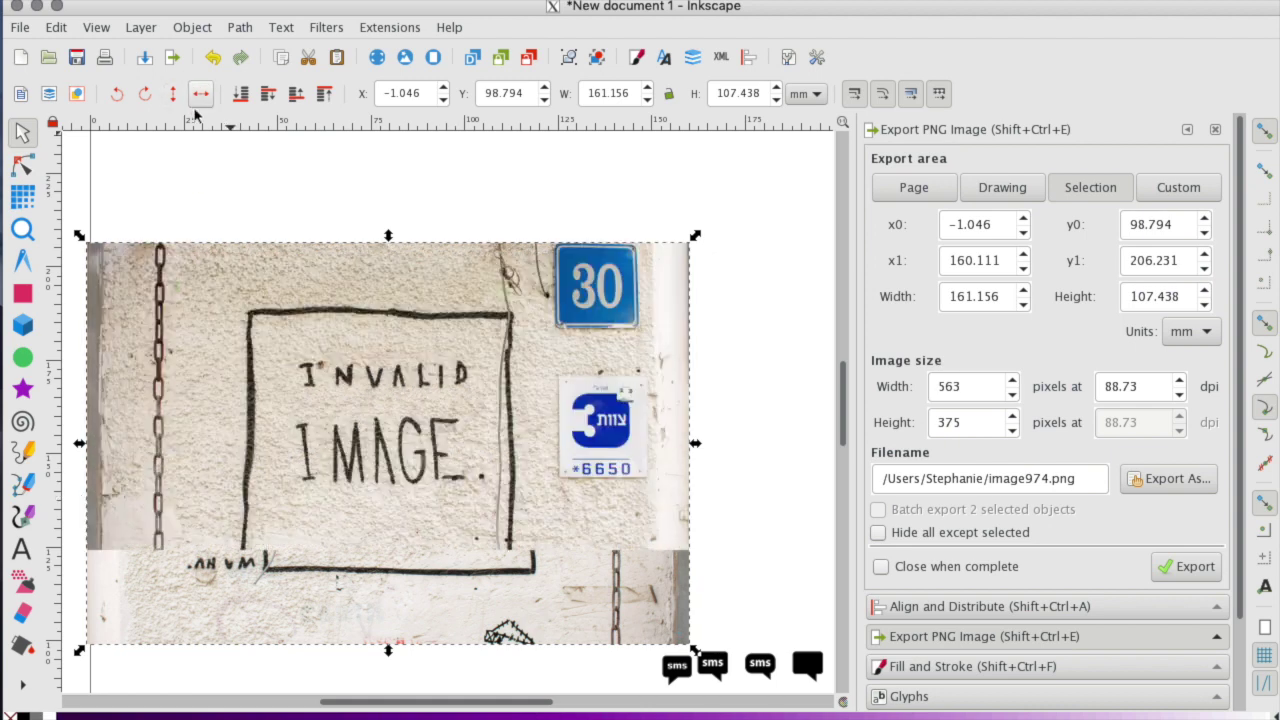
scroll(345, 278, down, 2)
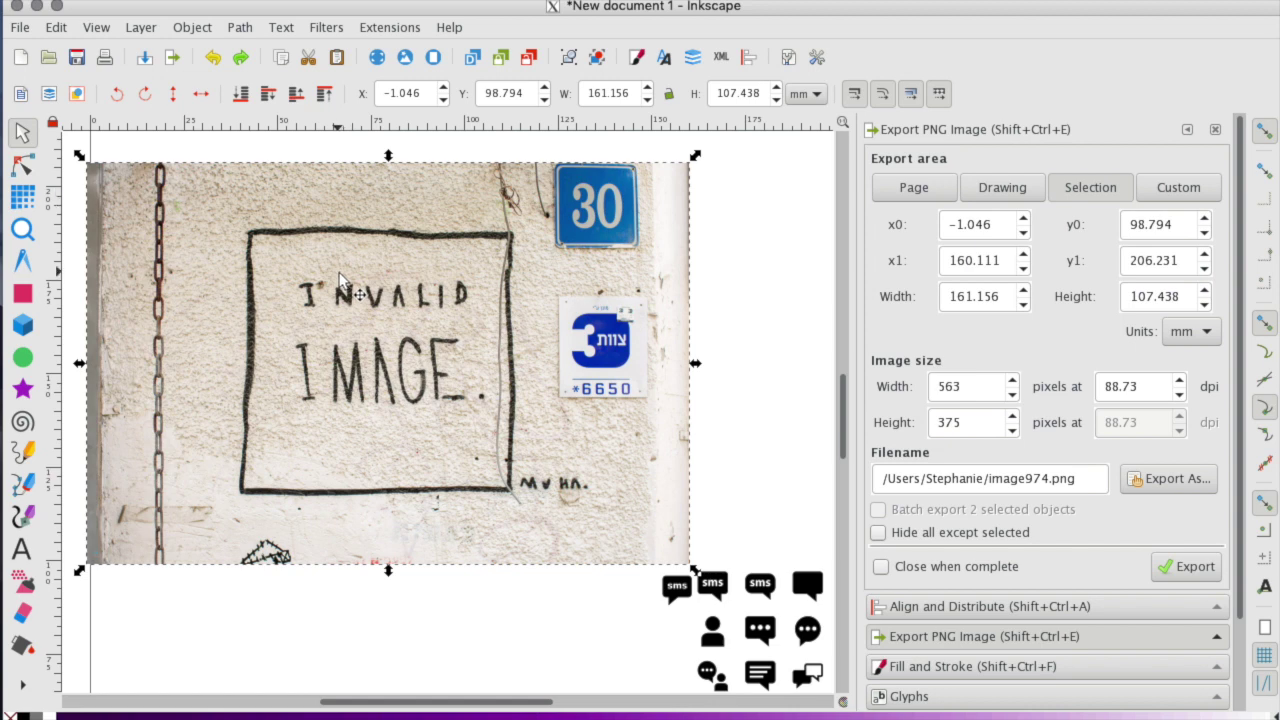
scroll(340, 283, down, 2)
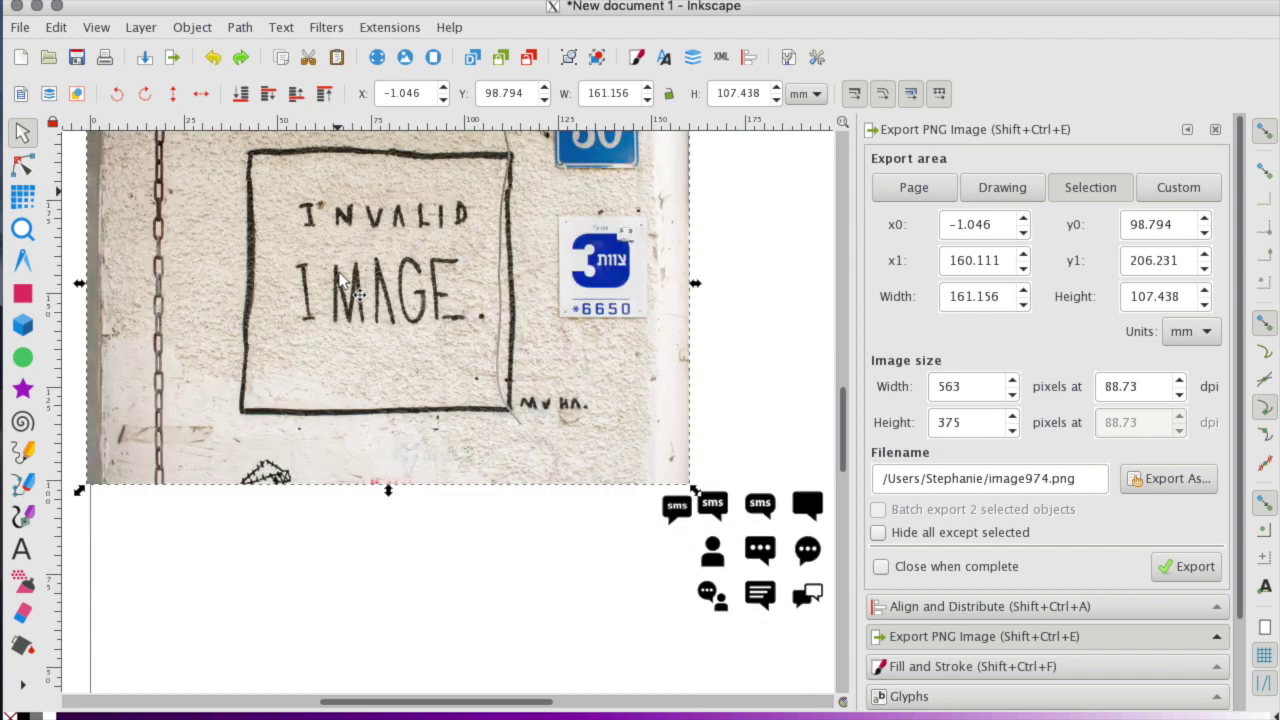
Copy and paste the wall photo, then snap the copy corner-to-corner onto the original.
key(z)
shift+click(422, 407)
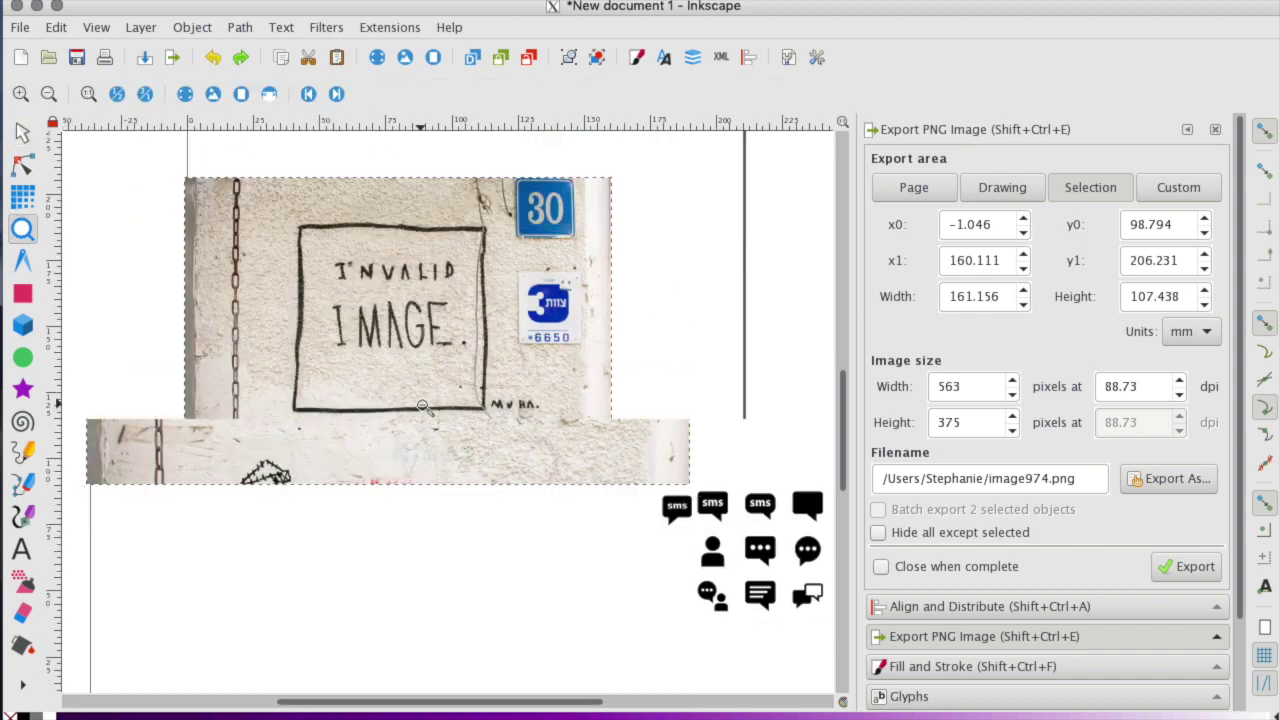
click(22, 132)
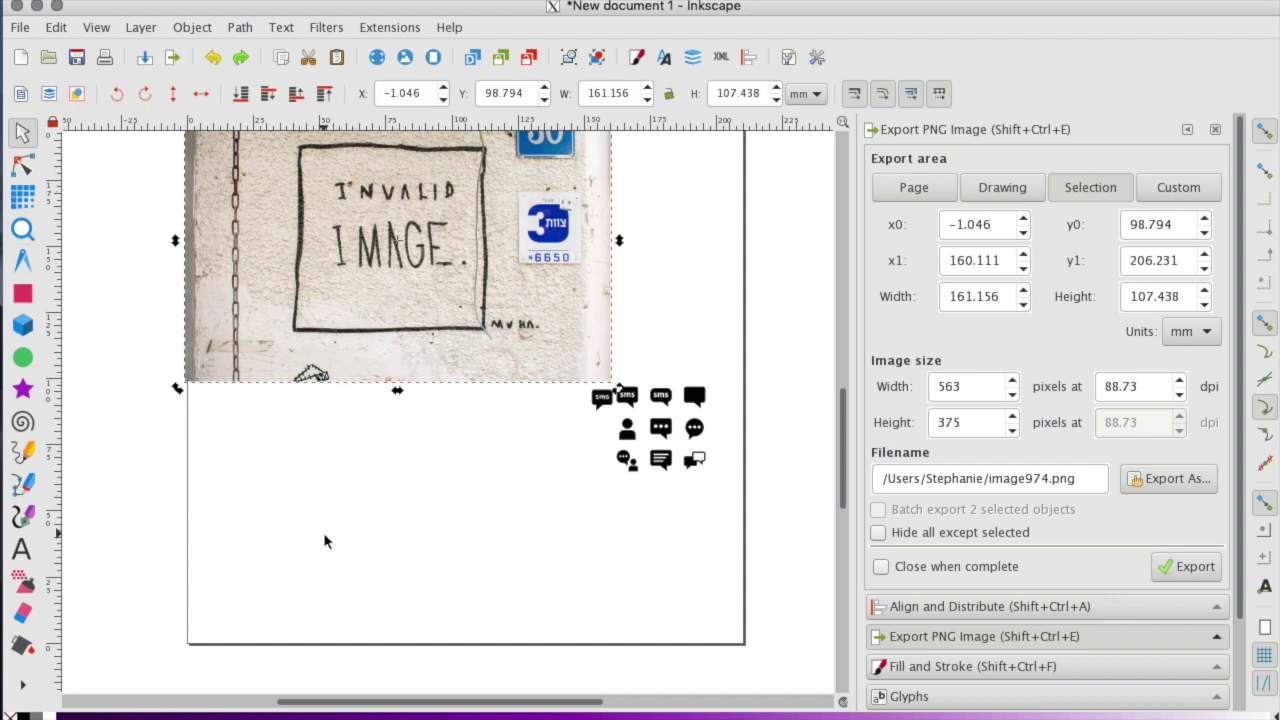
right_click(380, 271)
click(390, 273)
right_click(273, 526)
click(341, 644)
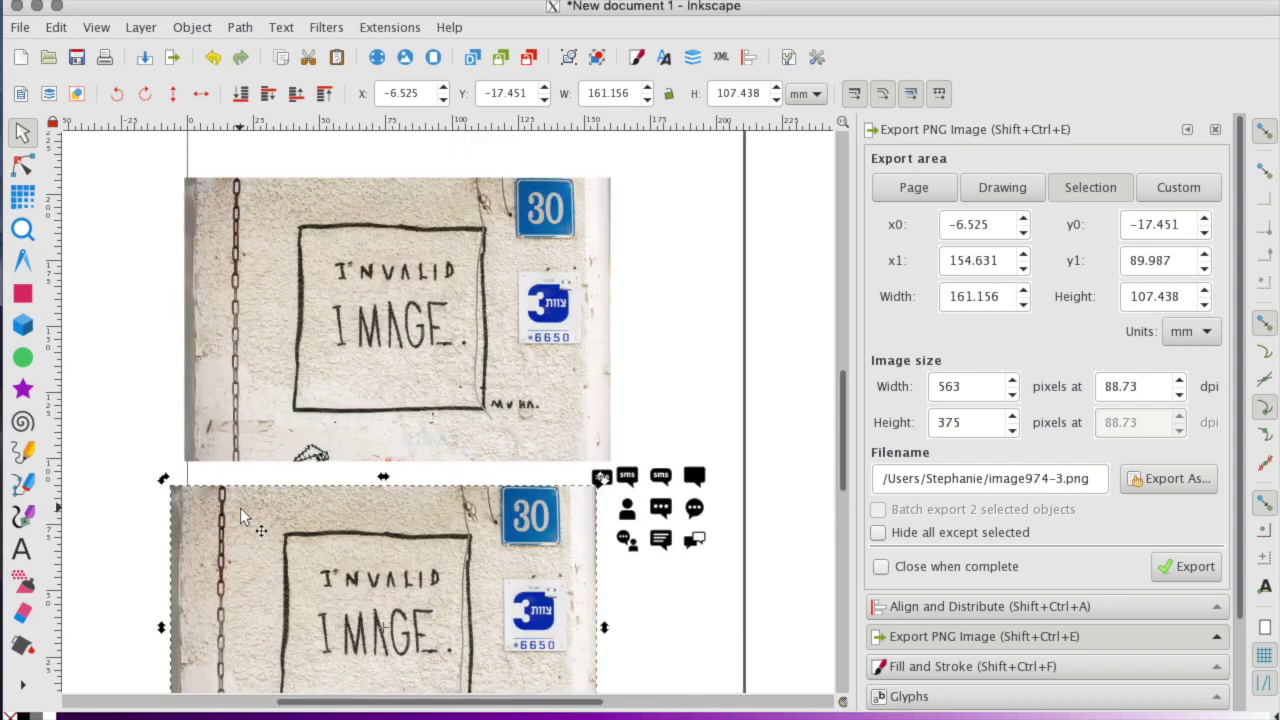
drag(300, 300, 260, 194)
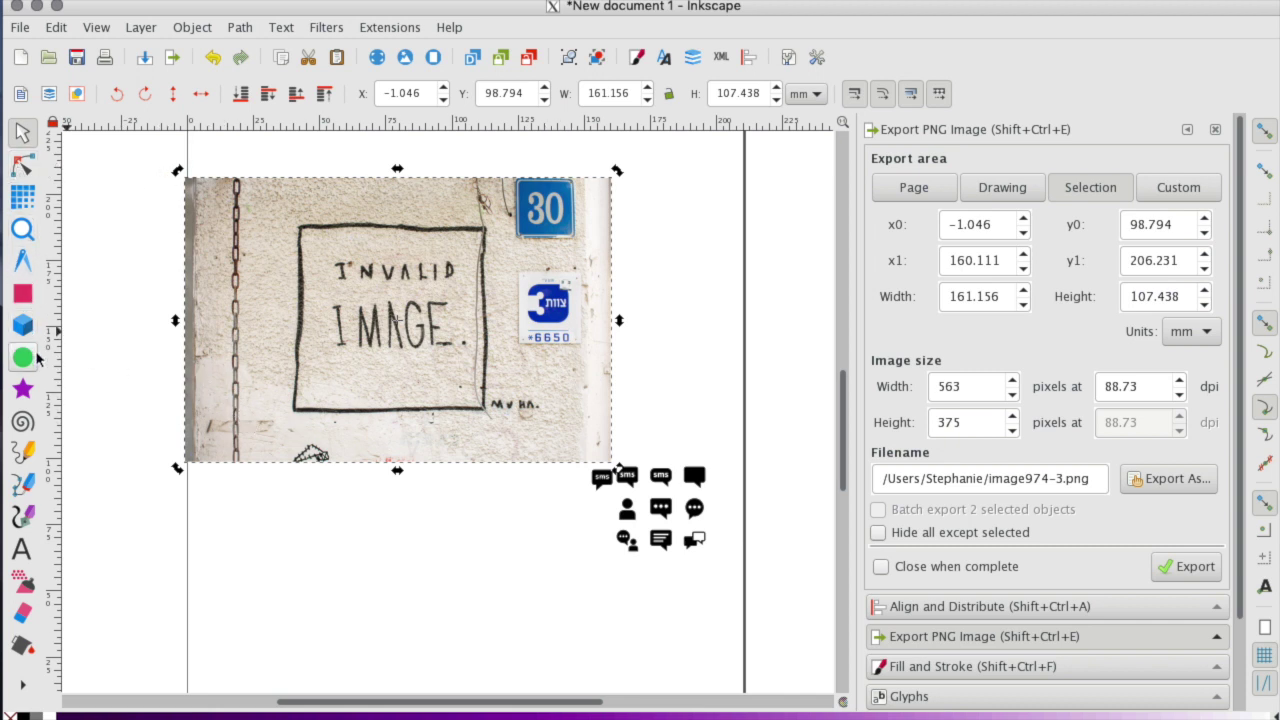
Draw a rectangle over the INVALID IMAGE text and clip the photo copy to it with Object > Clip > Set.
click(22, 292)
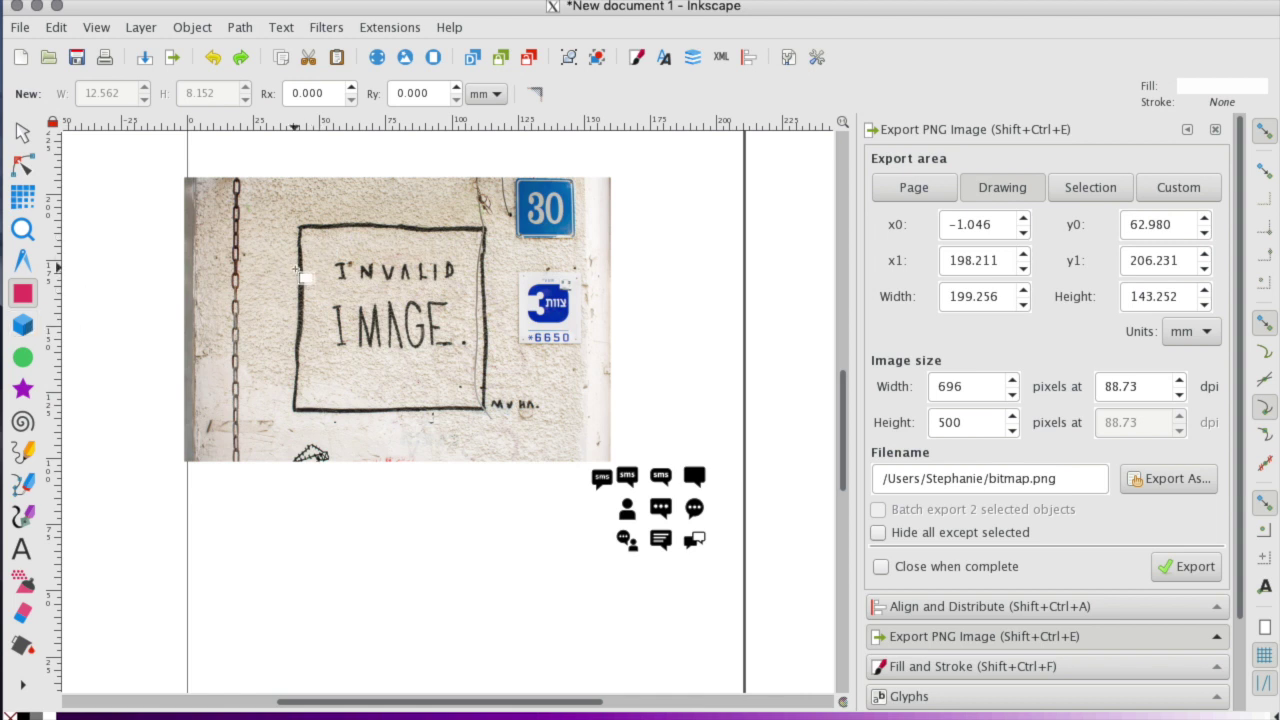
drag(321, 244, 470, 366)
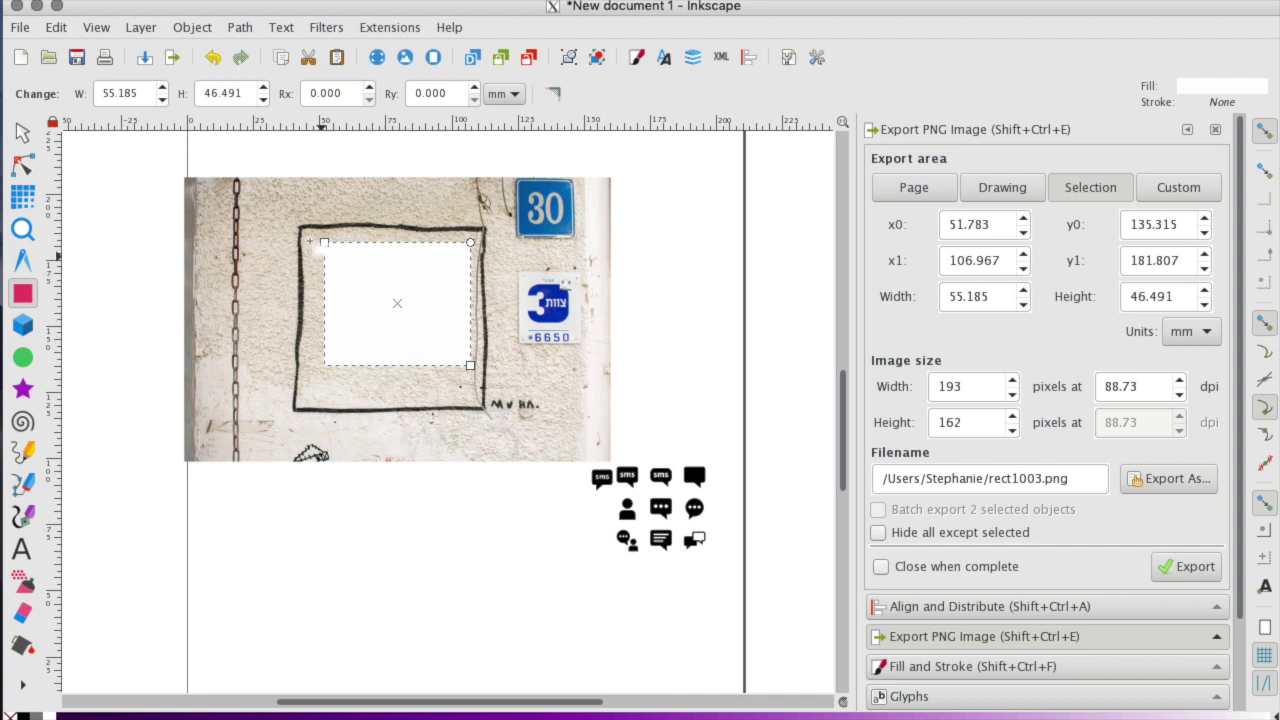
click(24, 133)
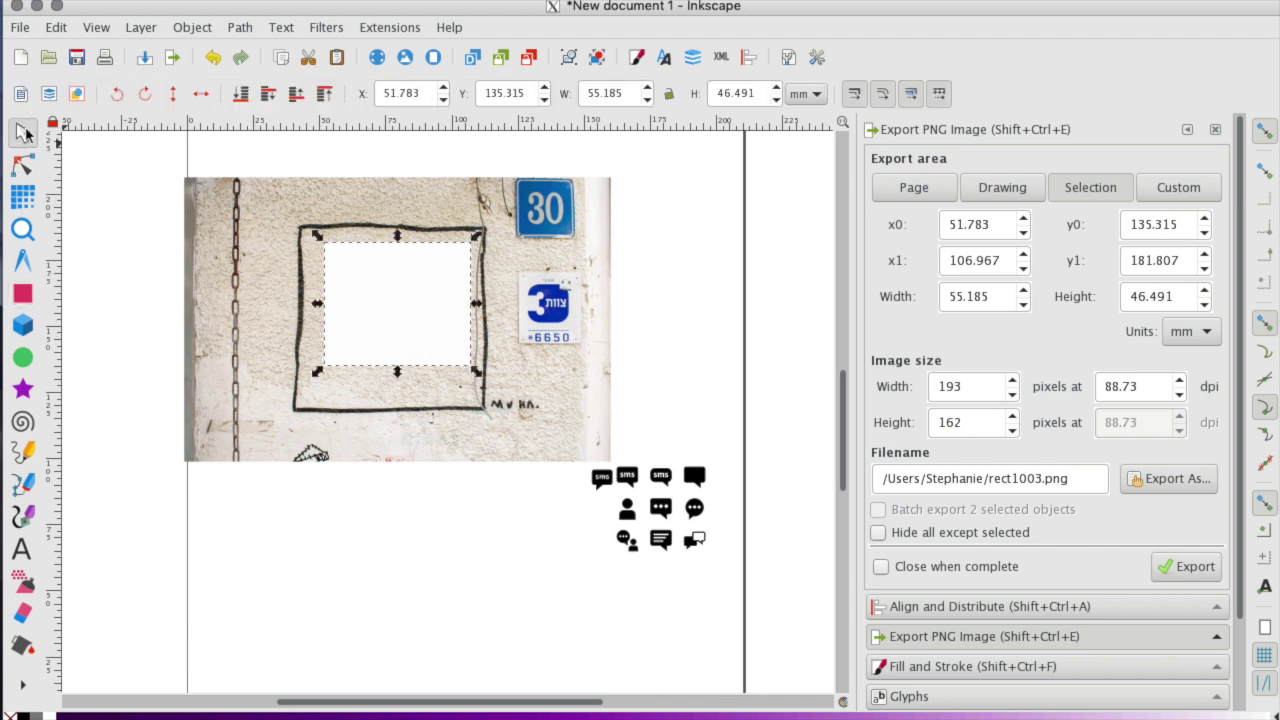
click(261, 208)
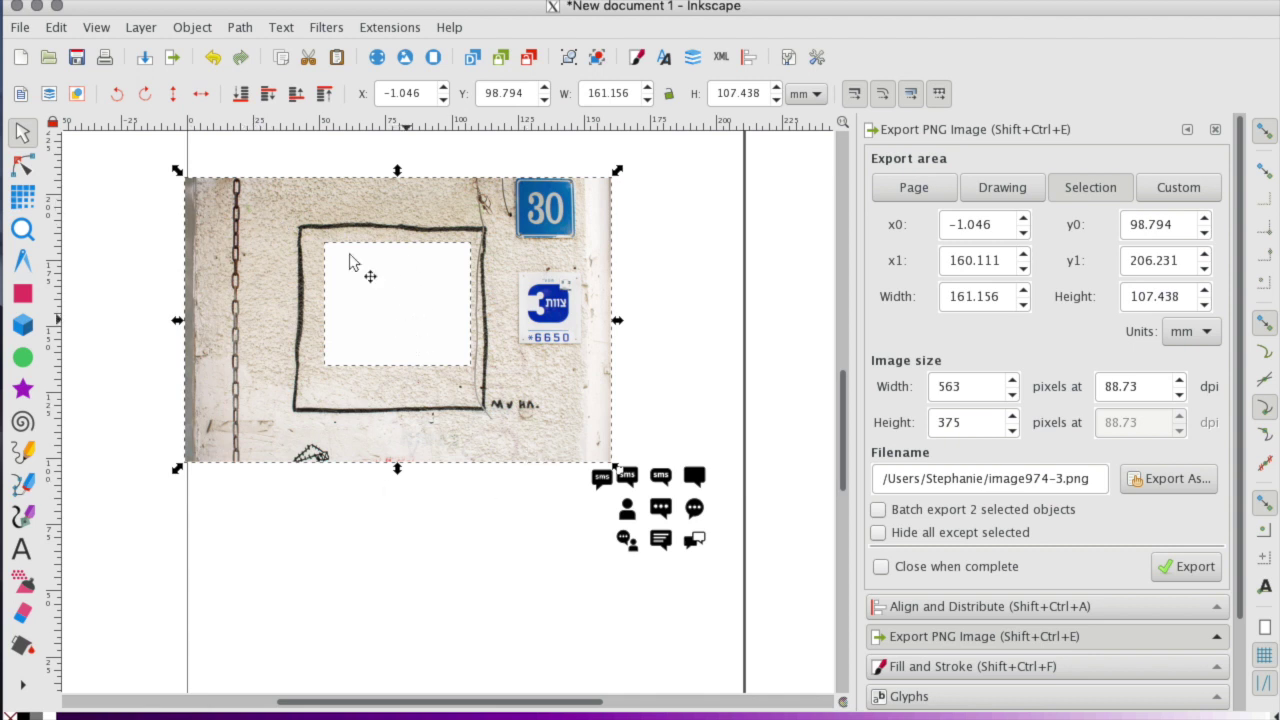
click(192, 30)
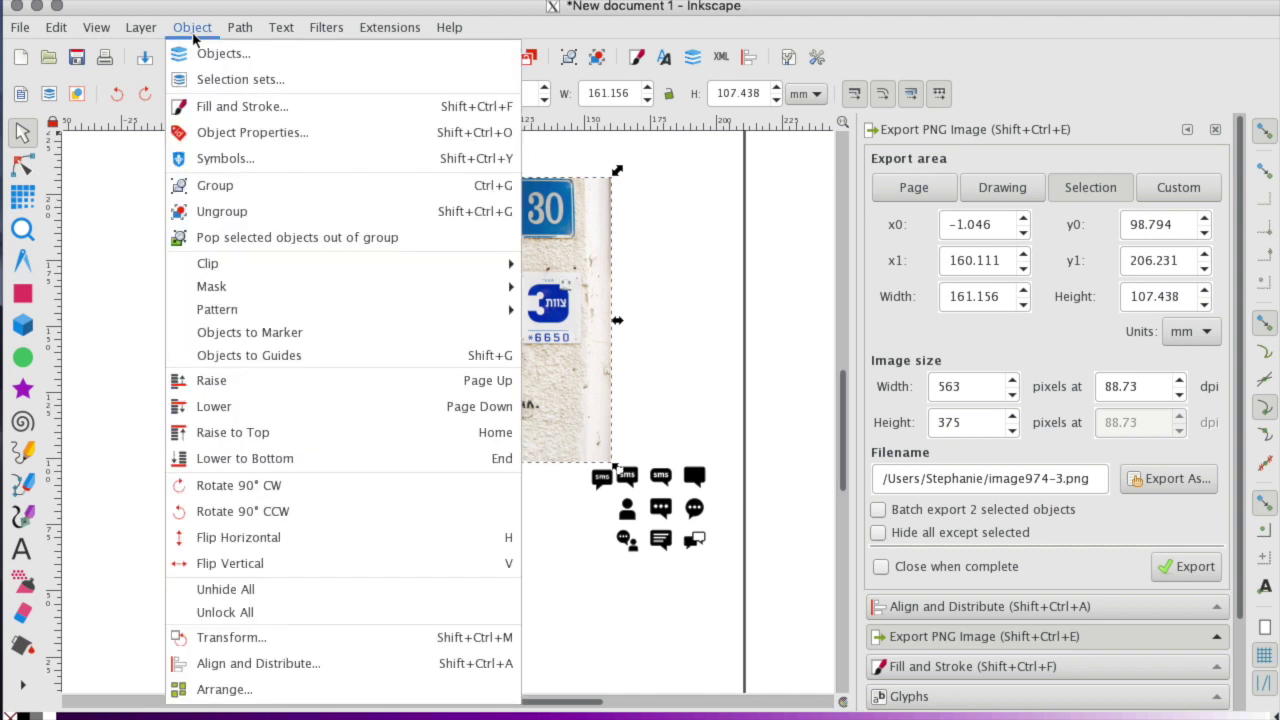
mouse_move(298, 265)
click(556, 265)
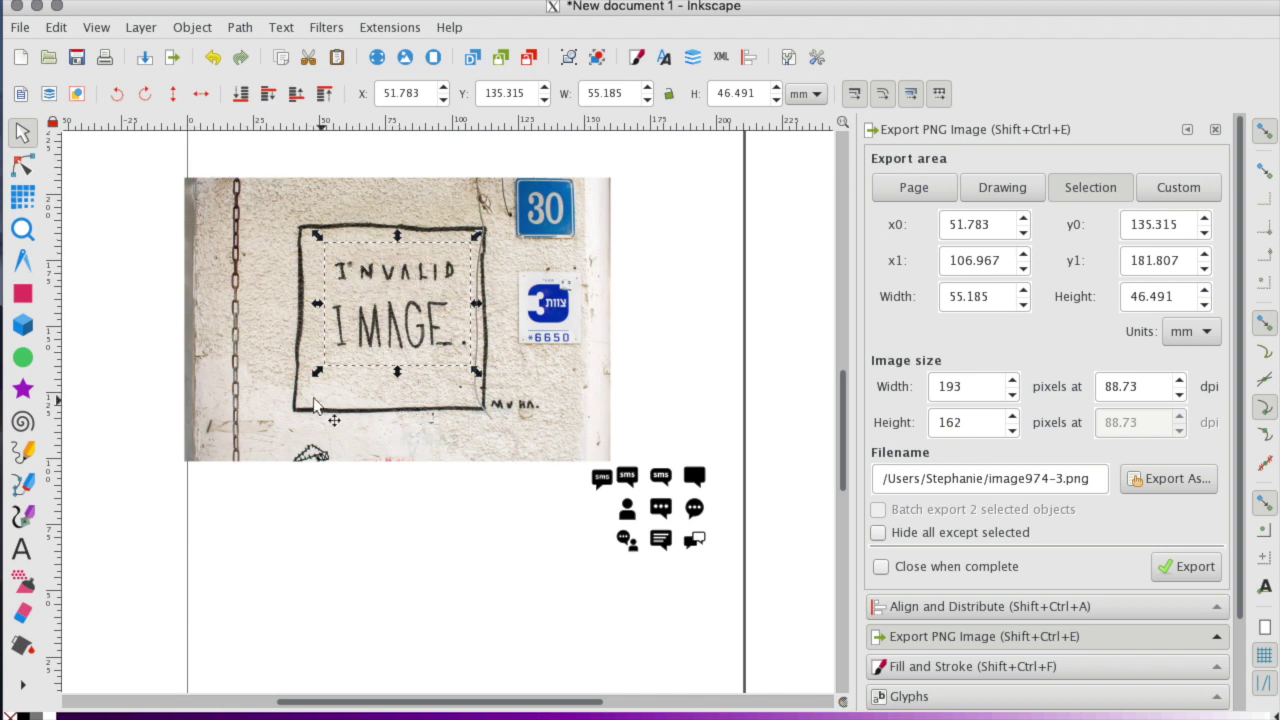
scroll(270, 497, down, 1)
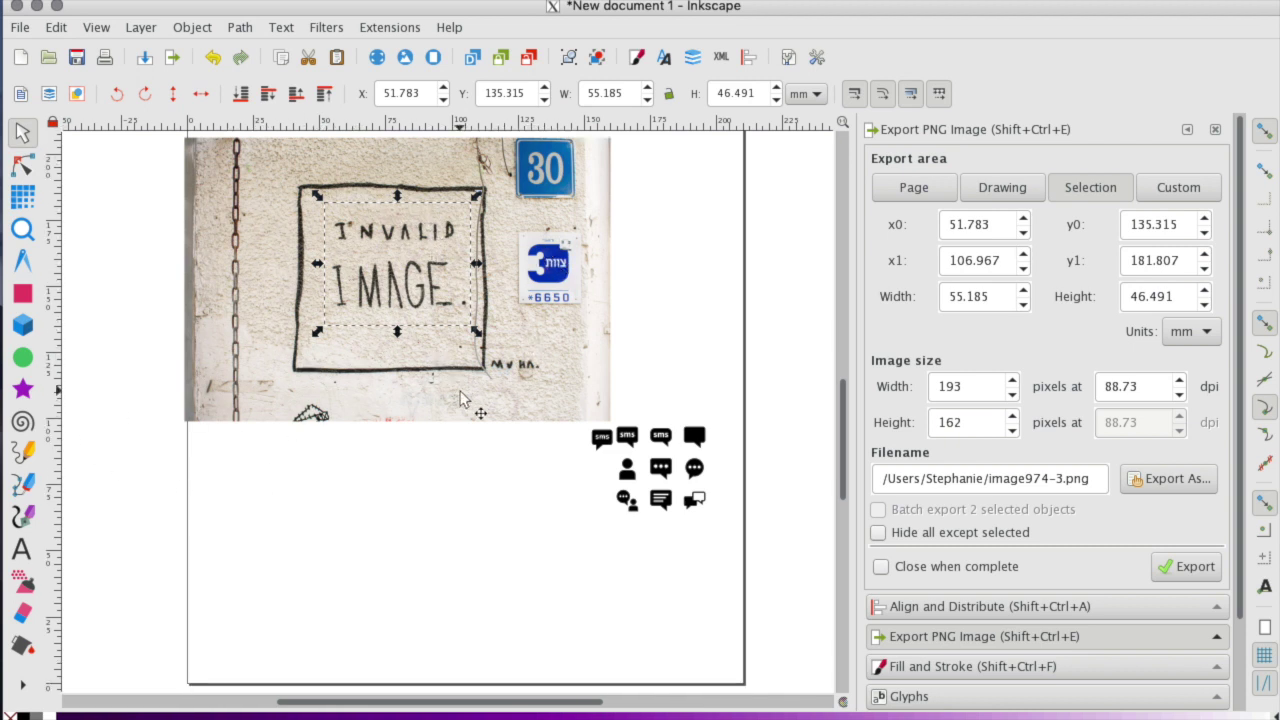
scroll(460, 386, up, 2)
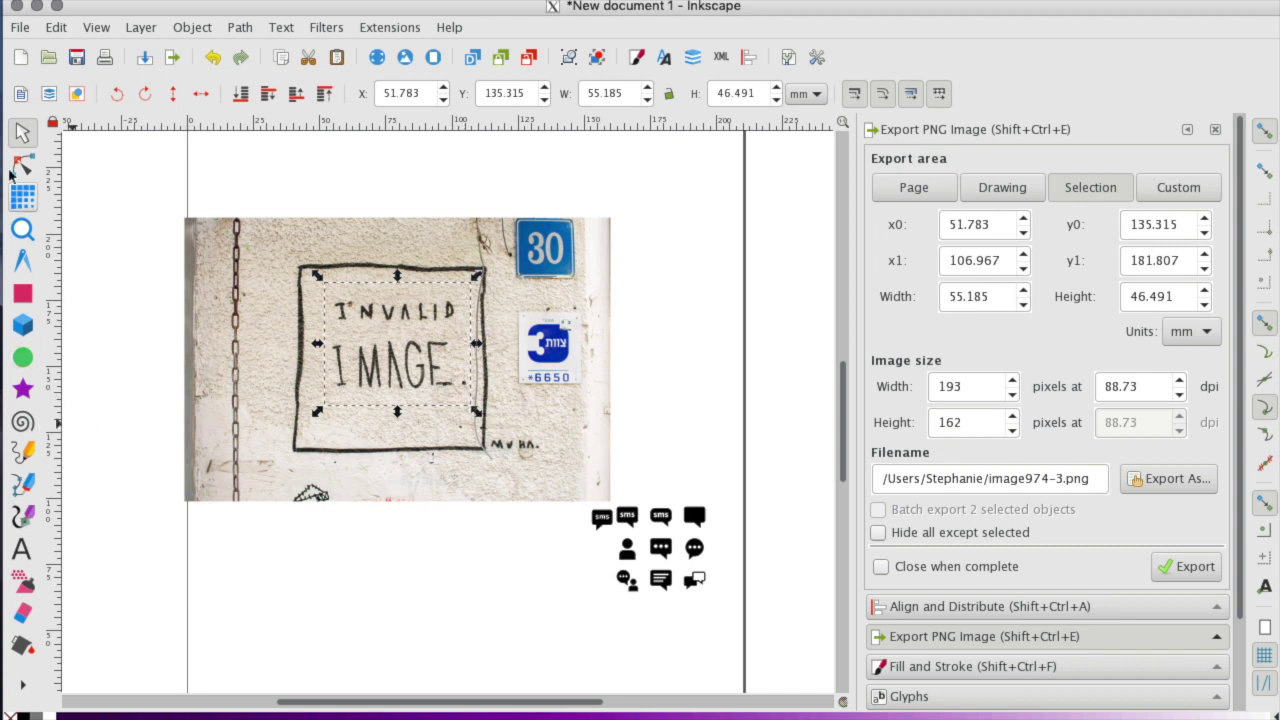
Flip the full wall photo horizontally, leaving the clipped INVALID IMAGE patch above it unflipped.
click(315, 508)
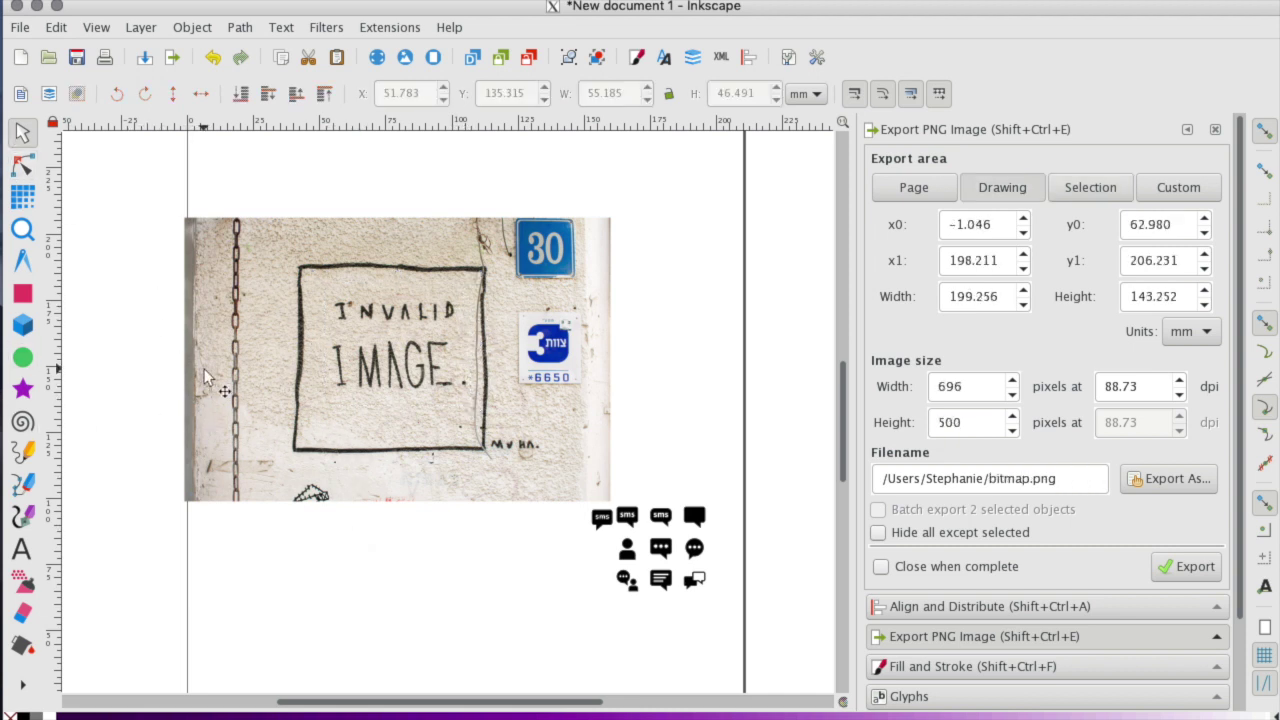
click(422, 338)
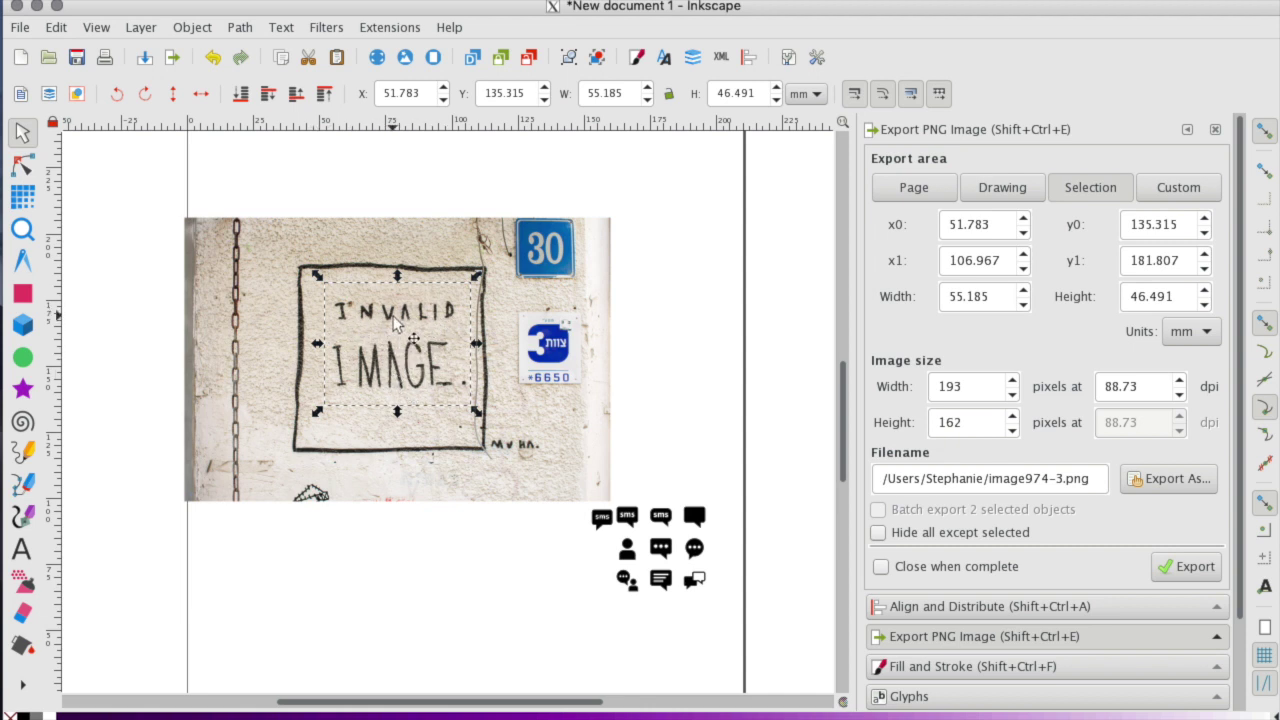
click(274, 562)
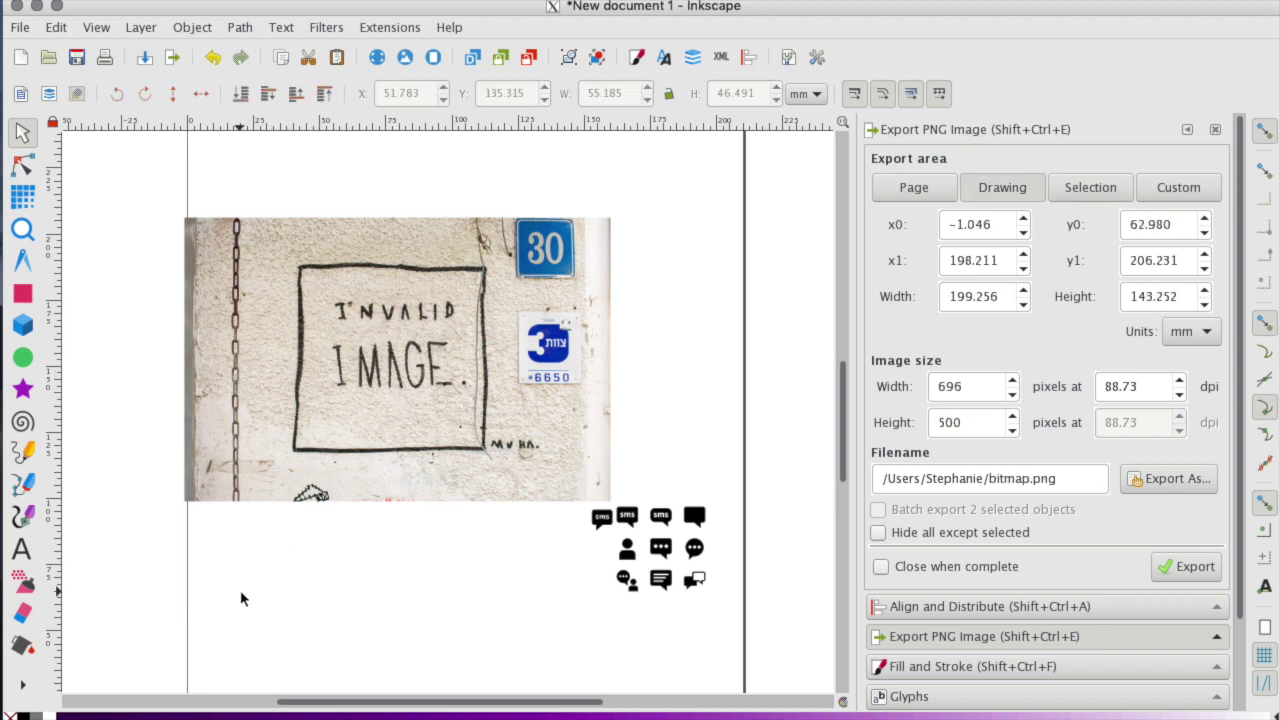
click(210, 497)
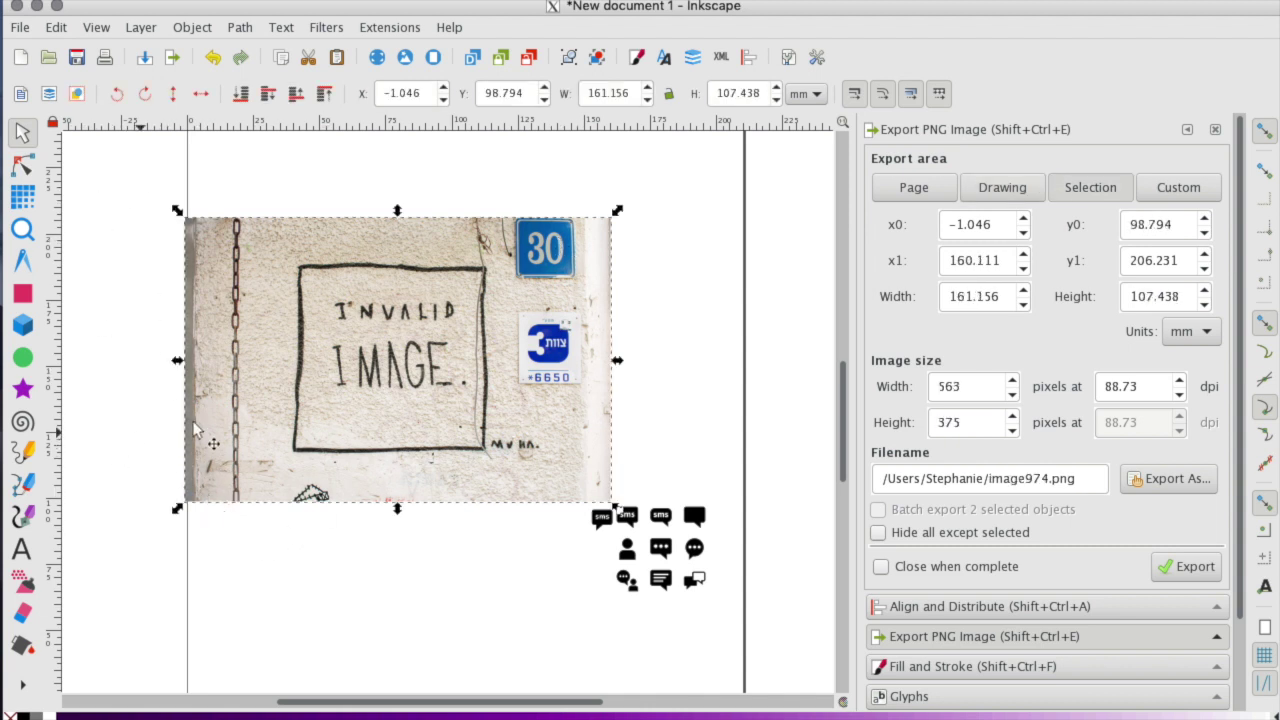
click(174, 98)
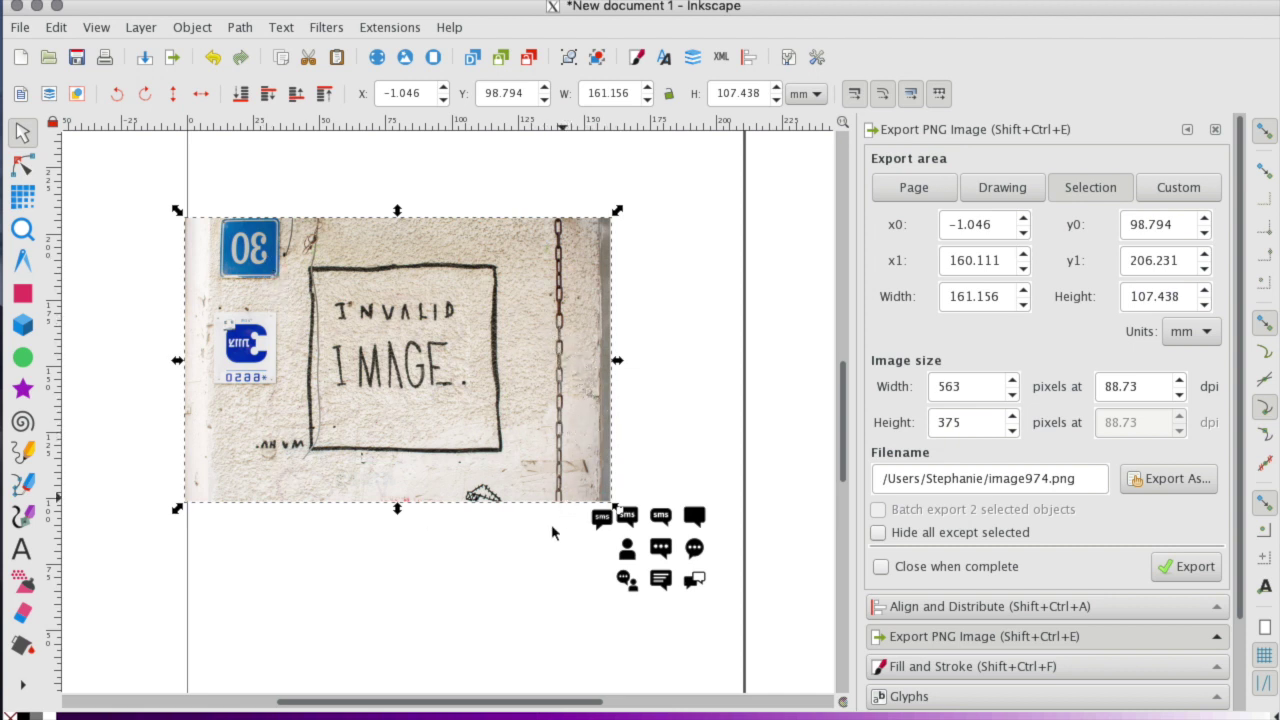
click(541, 555)
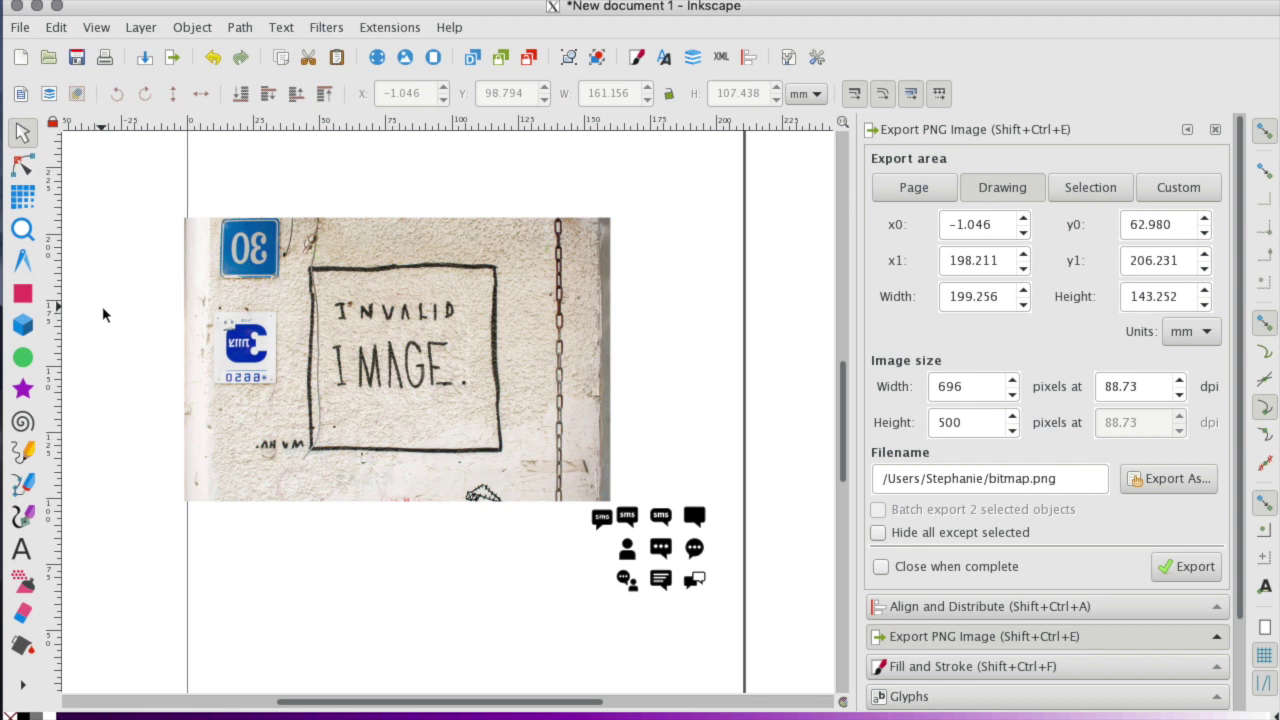
scroll(700, 348, down, 2)
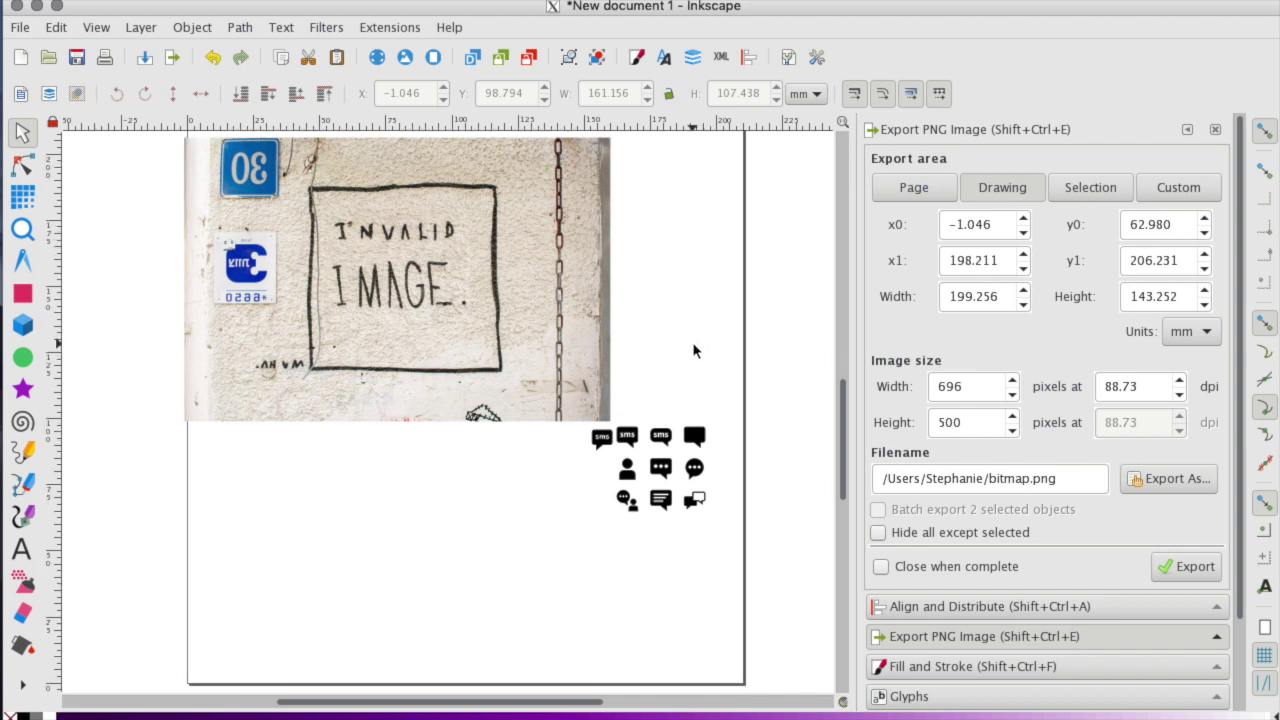
scroll(694, 350, up, 2)
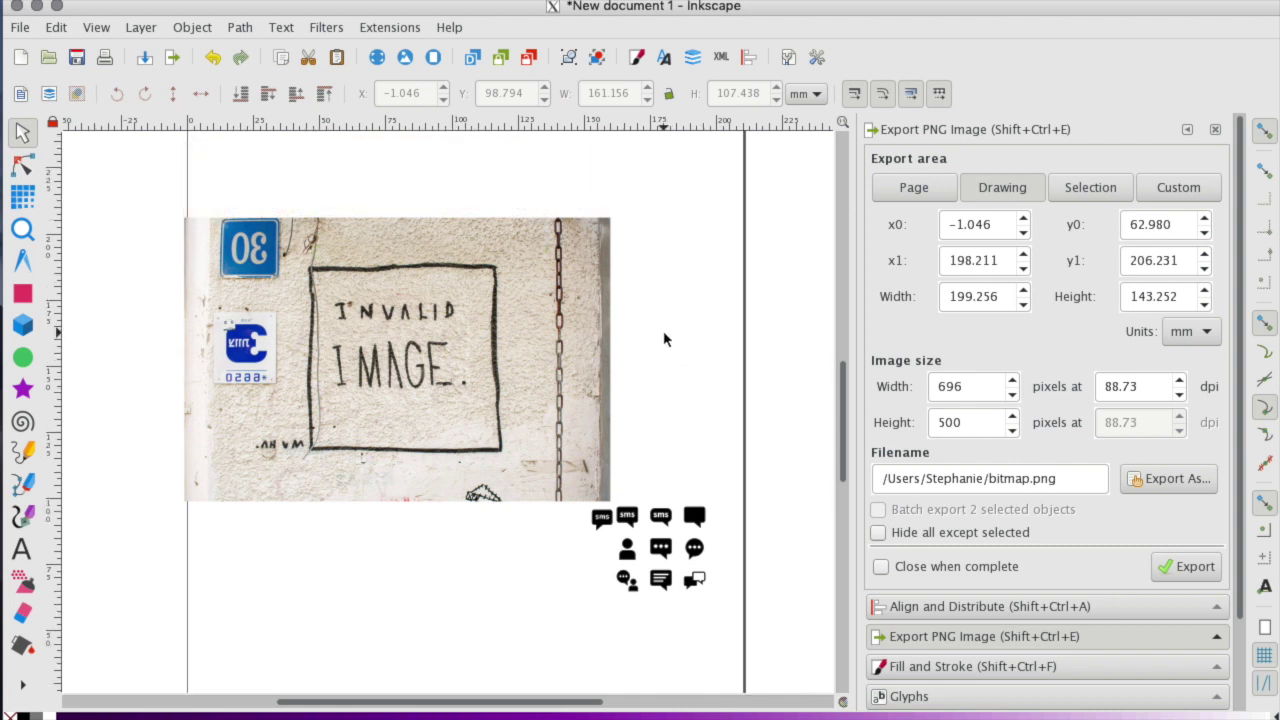